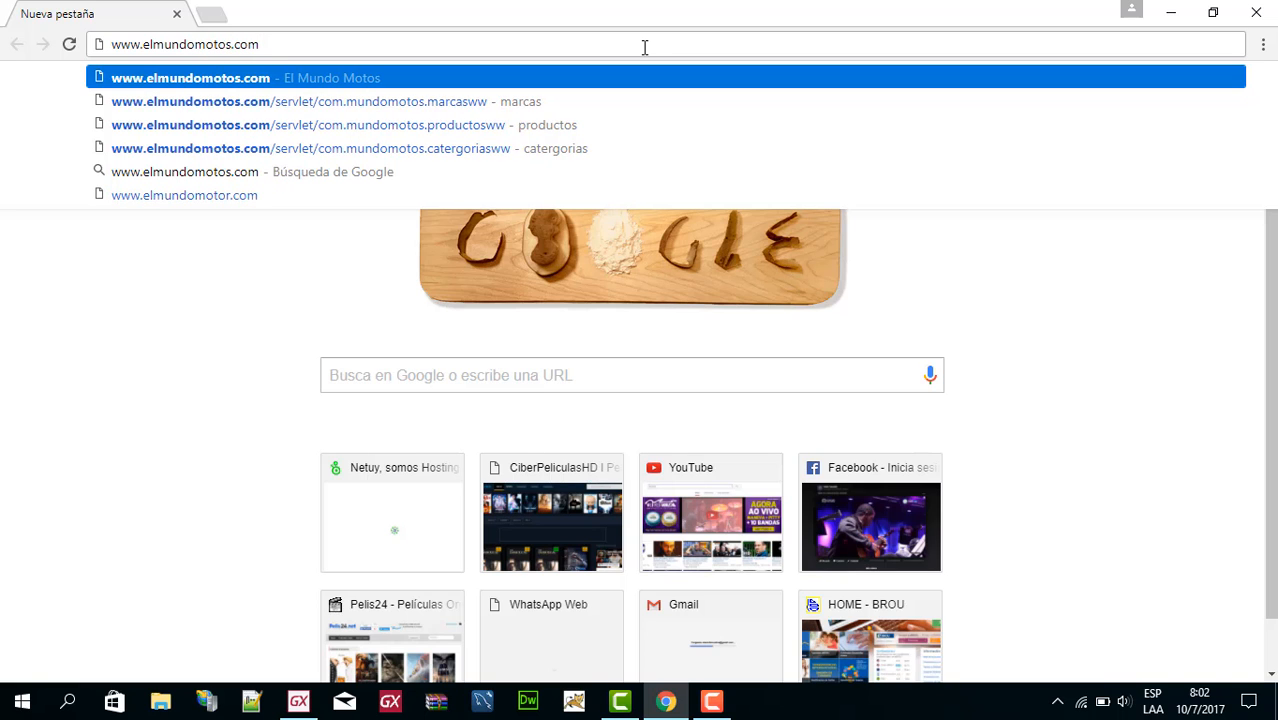
text(/prest)
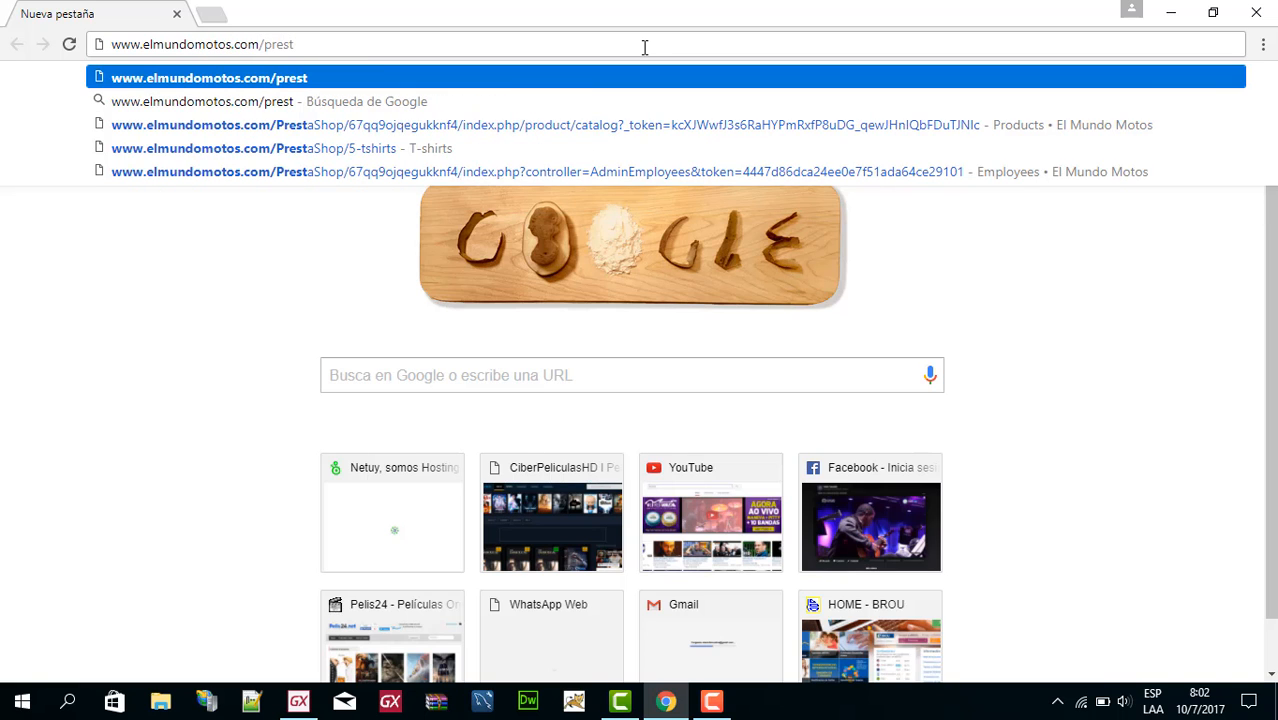
text(ah)
key(BackSpace)
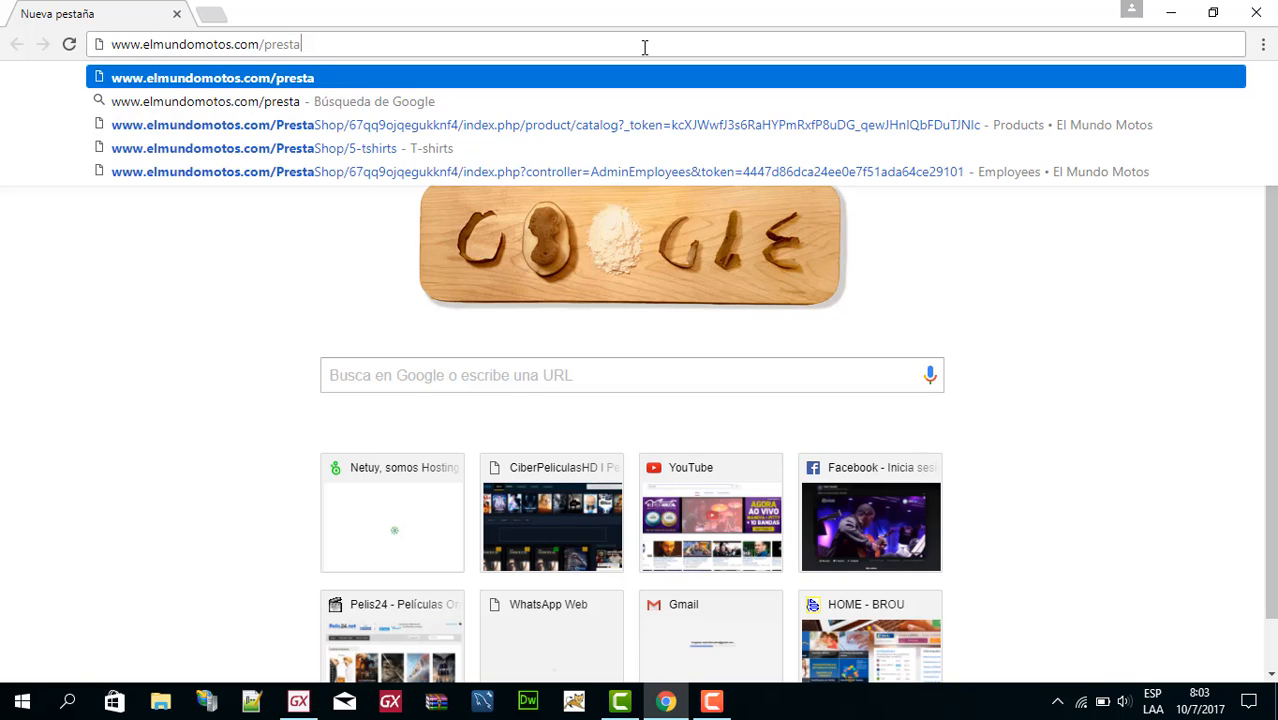
text(shop)
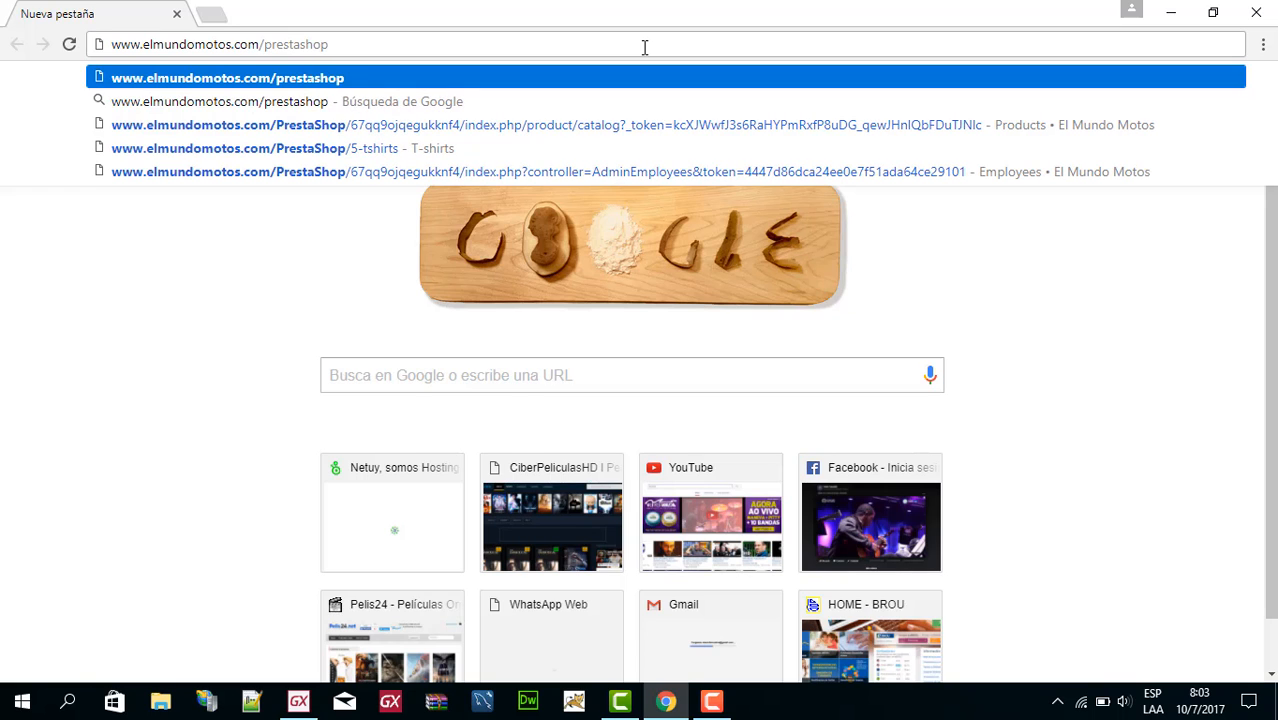
text(/admin)
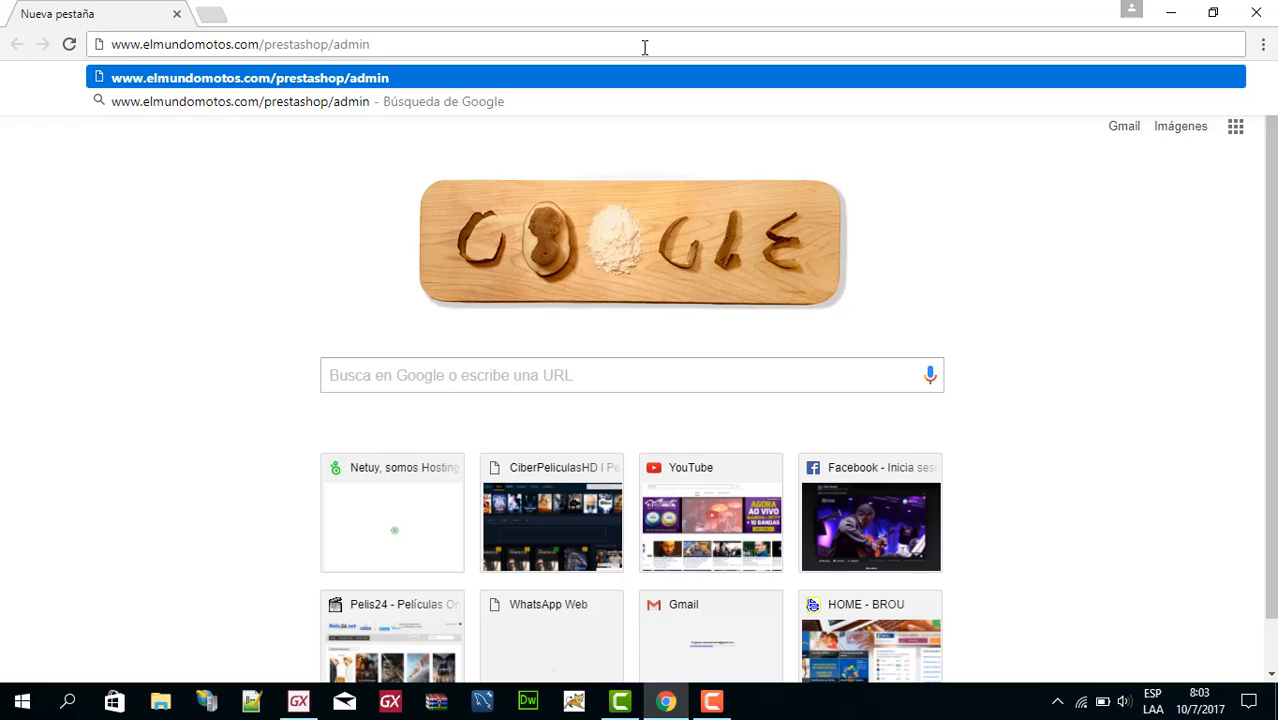
text(_admin/)
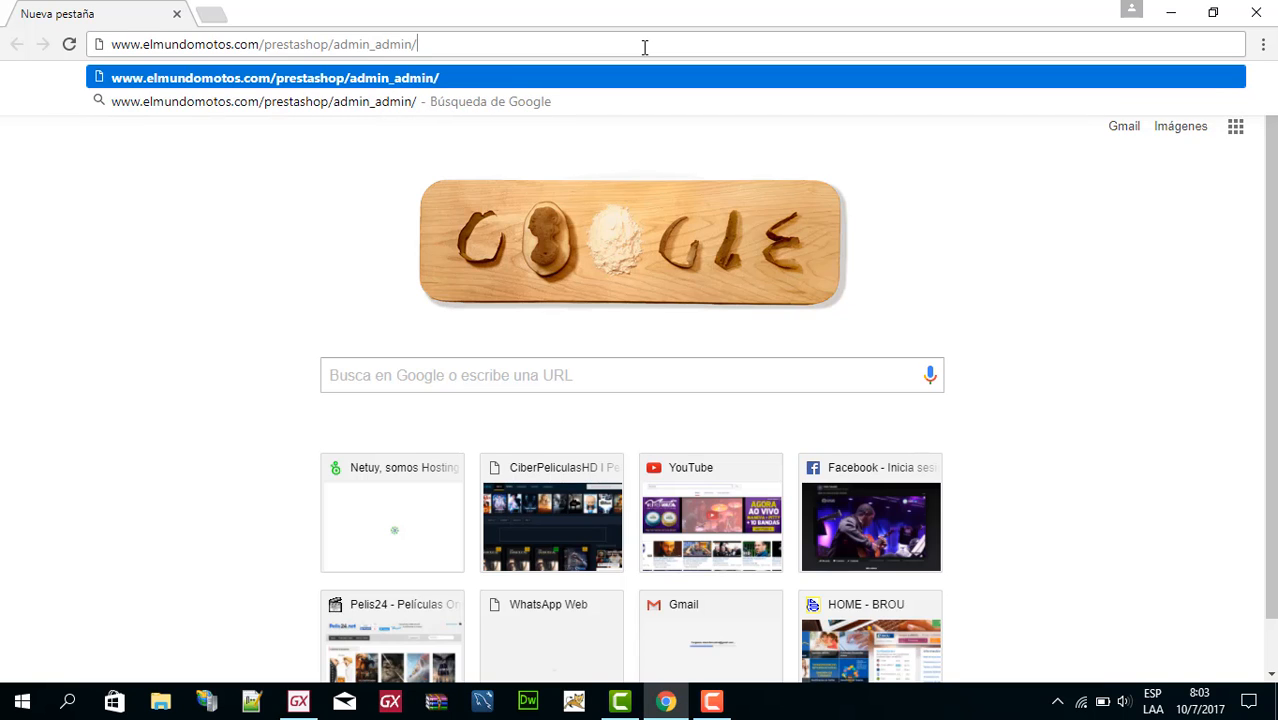
key(Return)
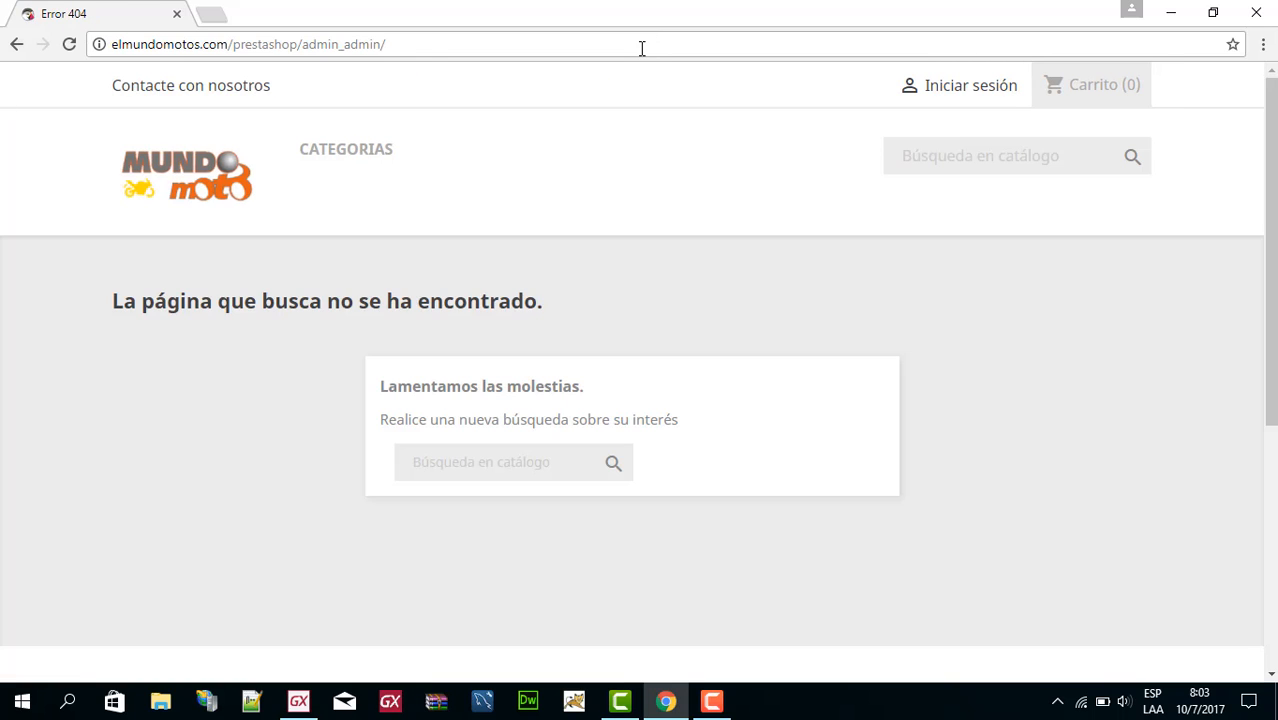
Correct the address capitalization to elmundomotos.com/PrestaShop/admin_admin/ and load the back office login page.
click(641, 46)
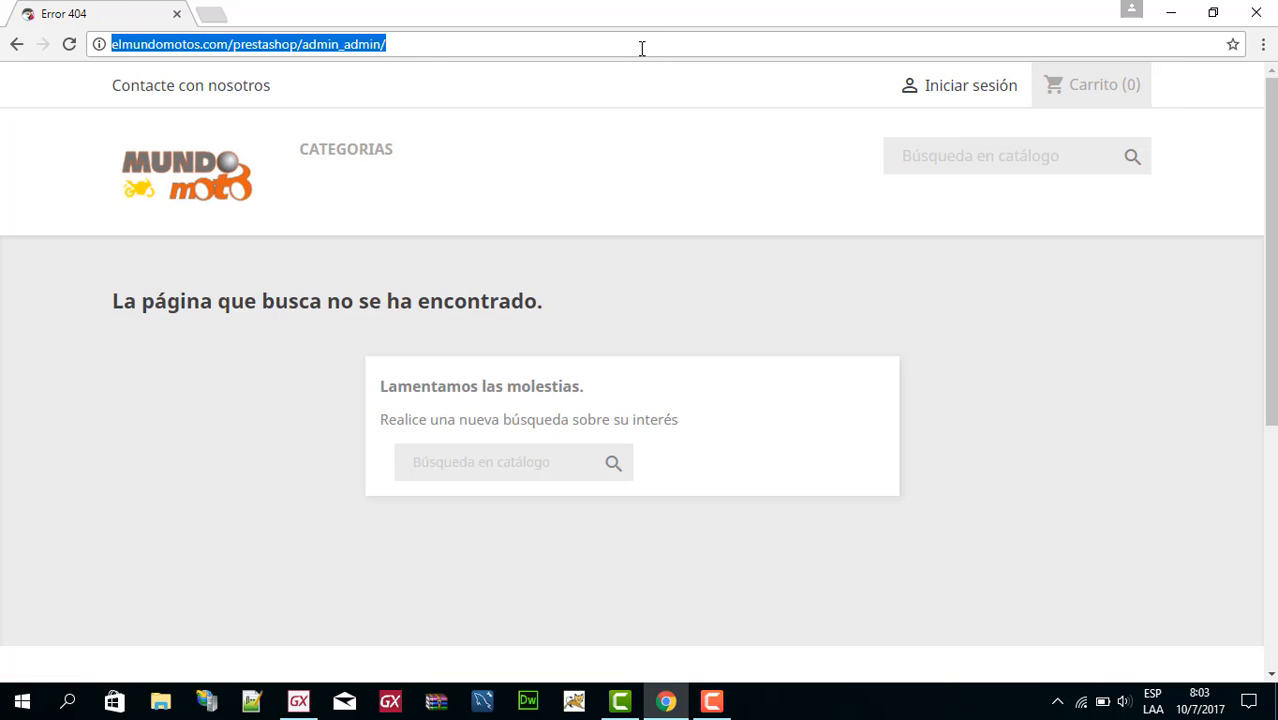
click(228, 44)
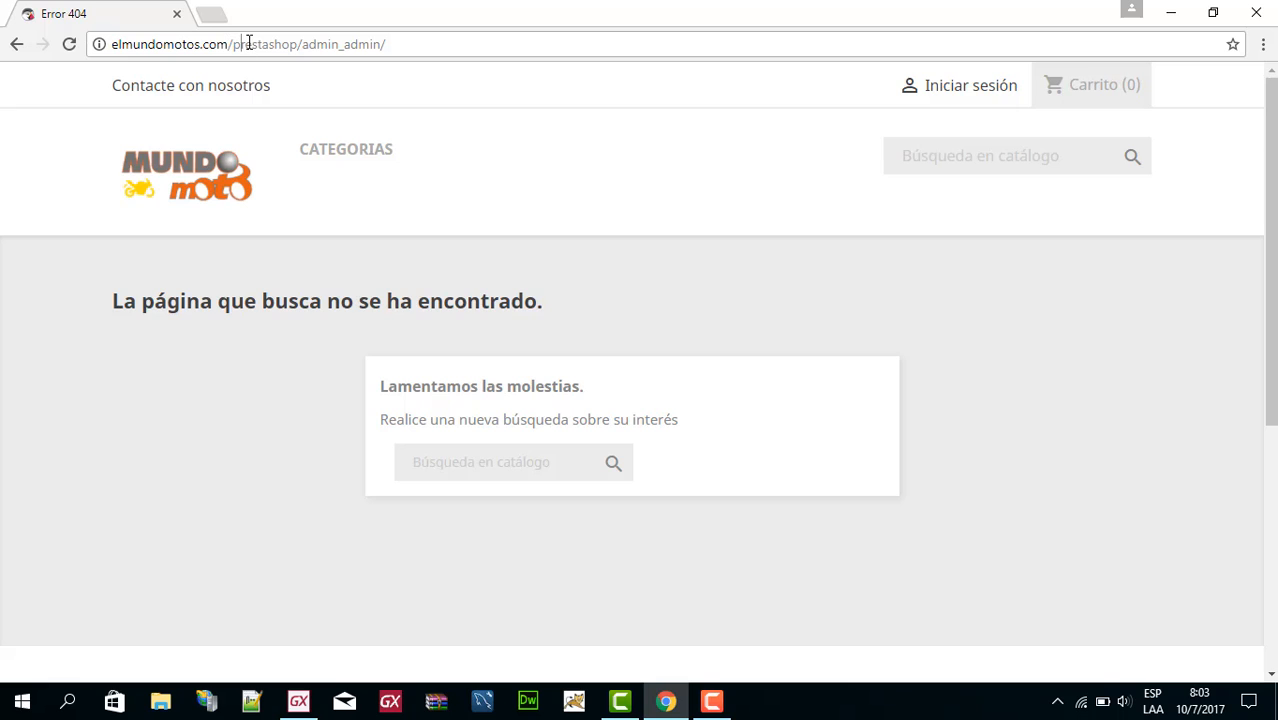
key(BackSpace)
text(P)
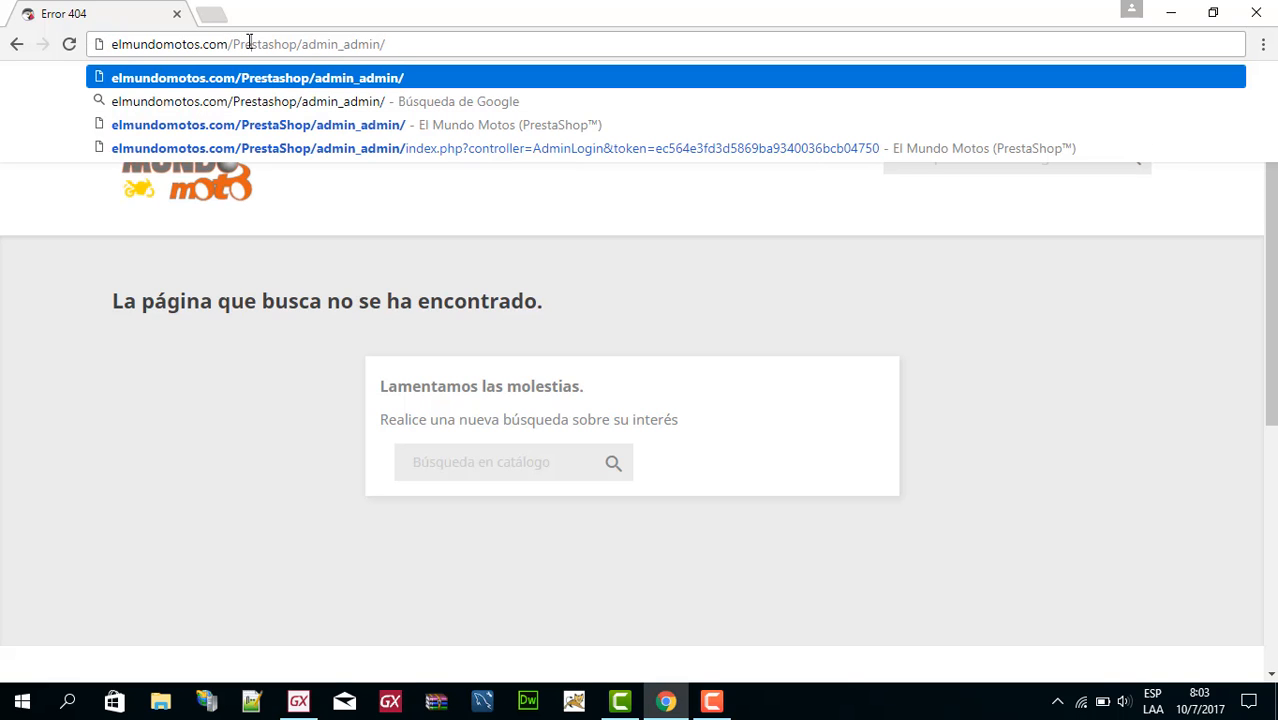
key(BackSpace)
text(S)
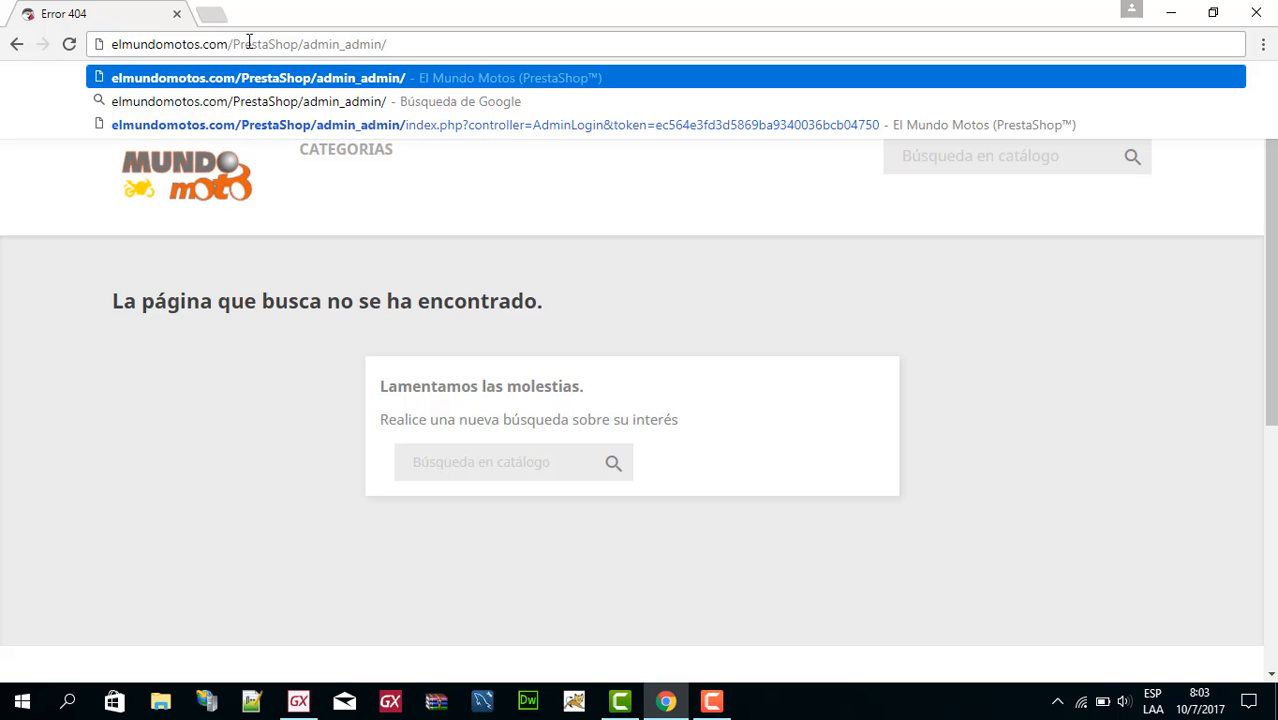
key(Return)
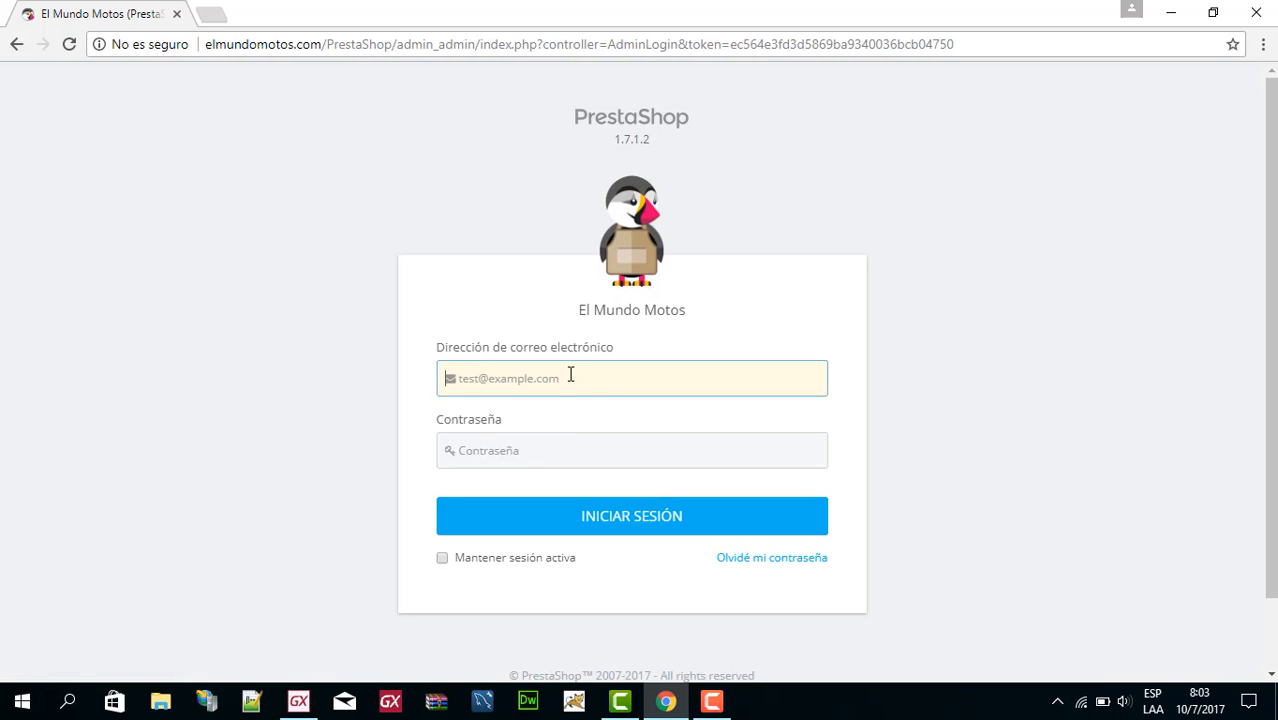
Sign in to the El Mundo Motos back office with the administrator's e-mail address and account password.
text(xi)
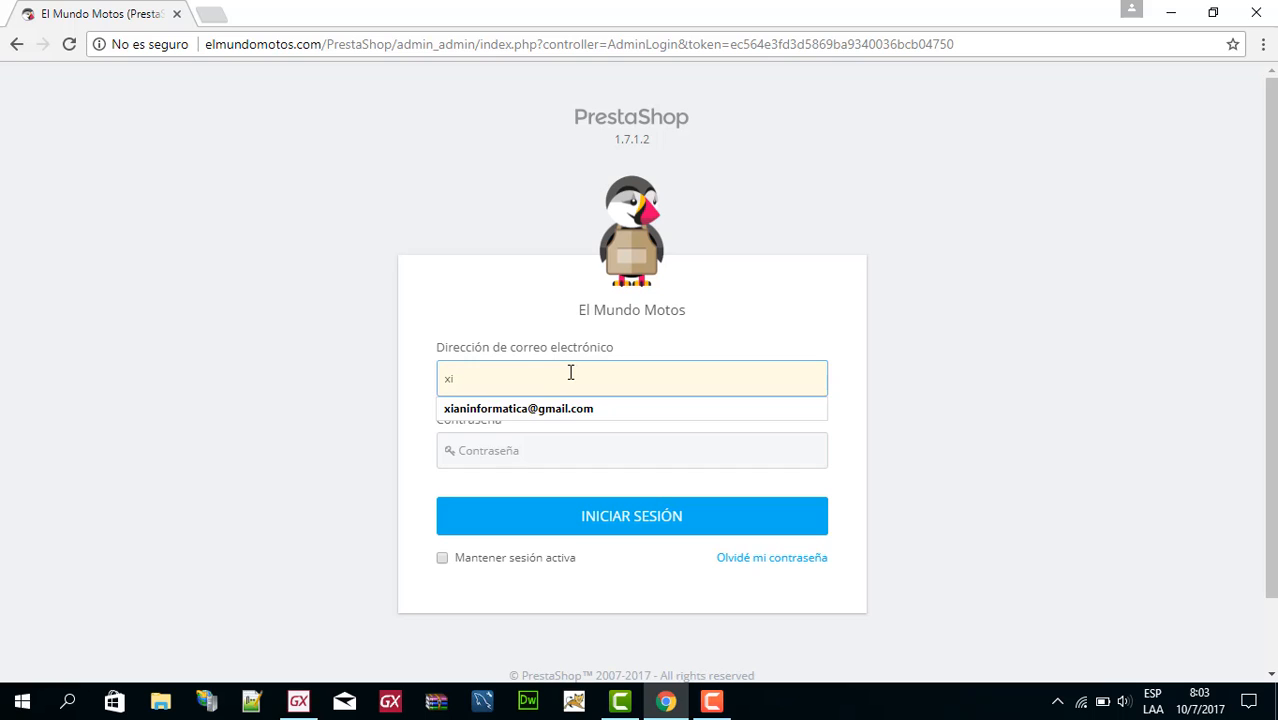
key(Down)
key(Return)
key(Tab)
text(•)
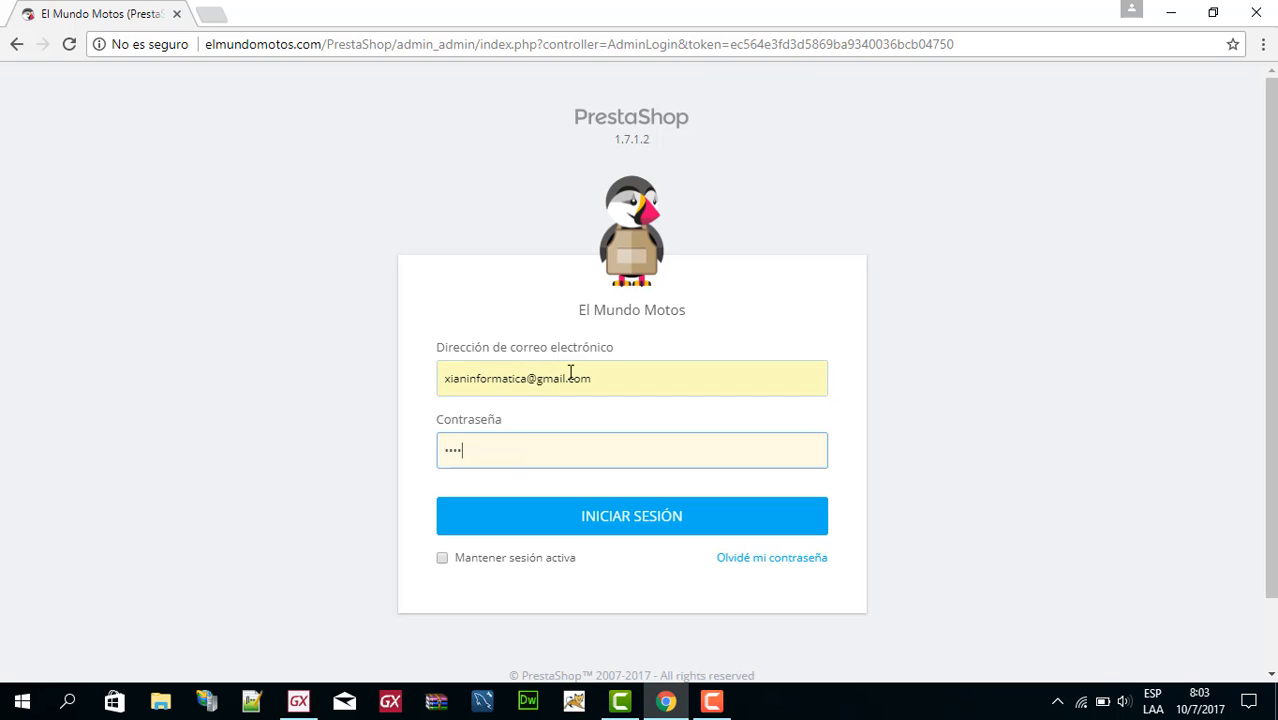
click(565, 537)
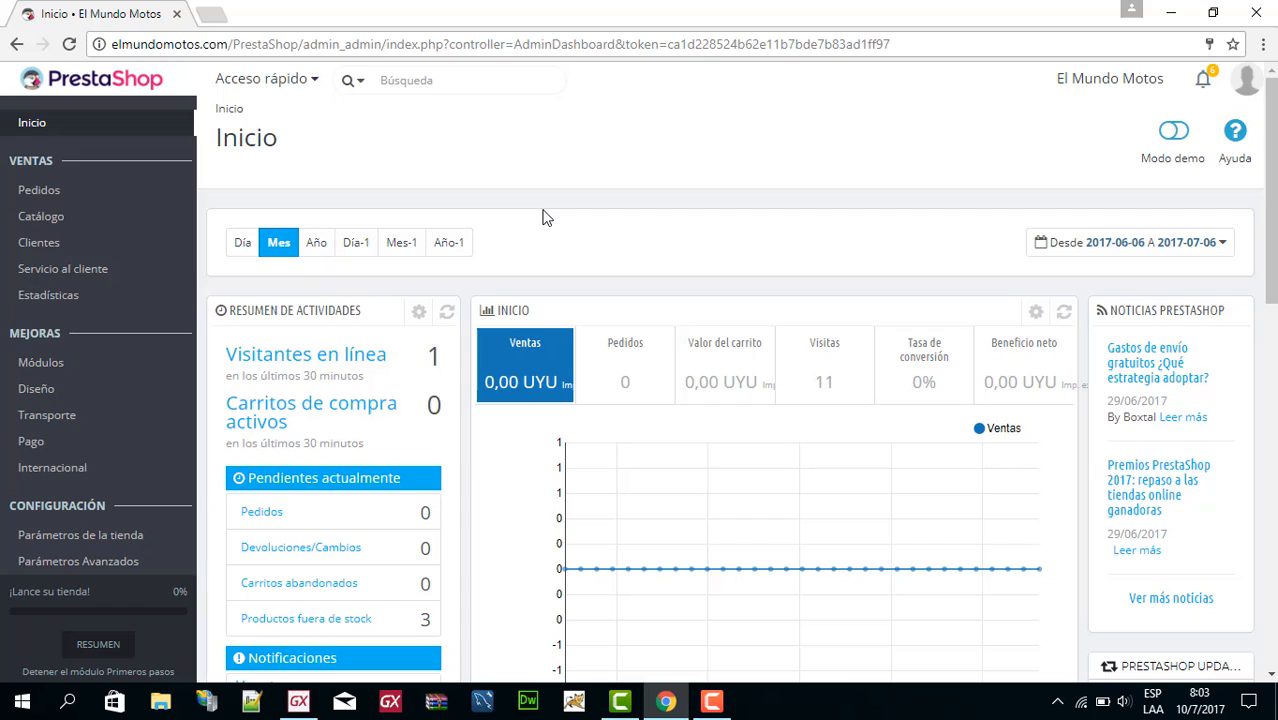
Open the list of products in the store's catalogue.
mouse_move(23, 442)
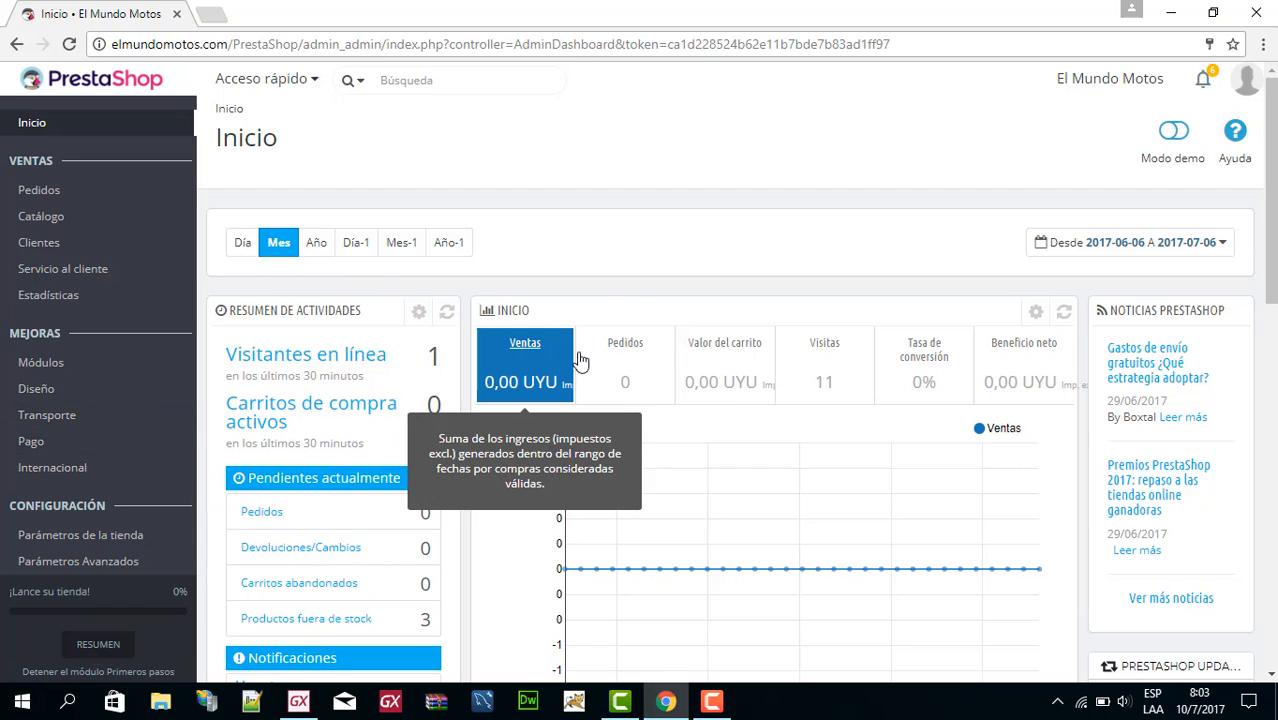
mouse_move(57, 213)
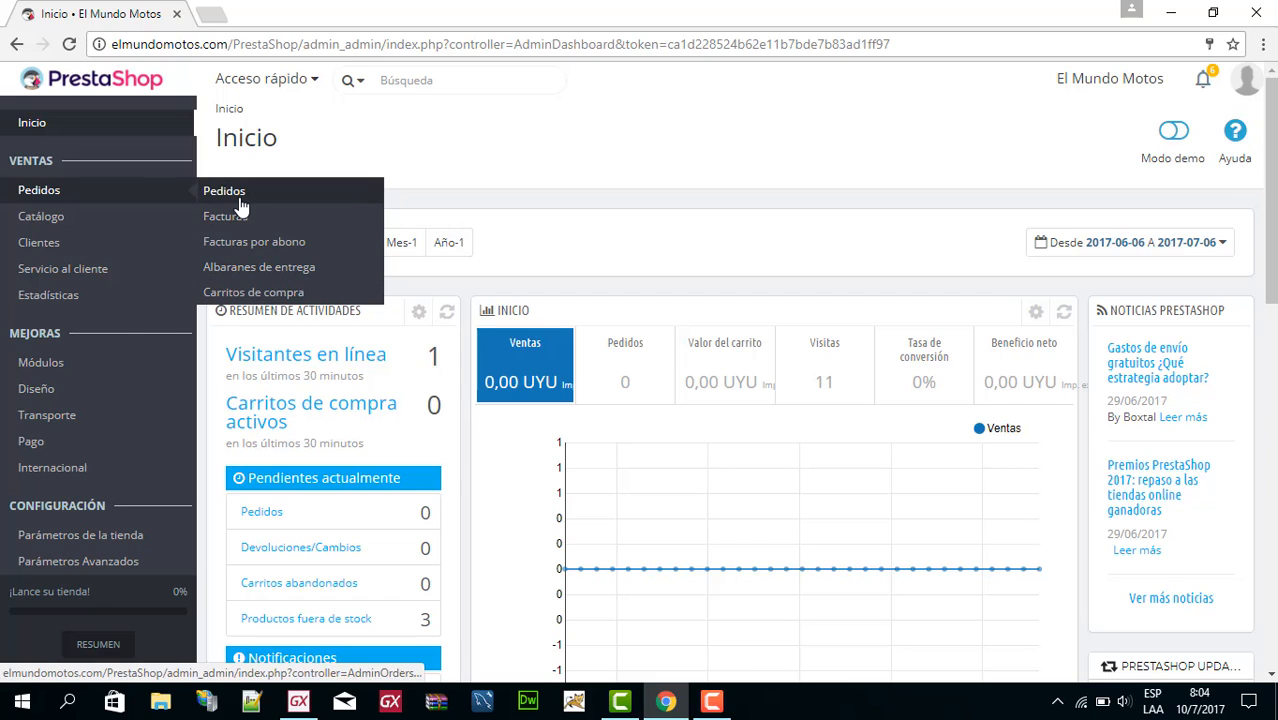
mouse_move(20, 220)
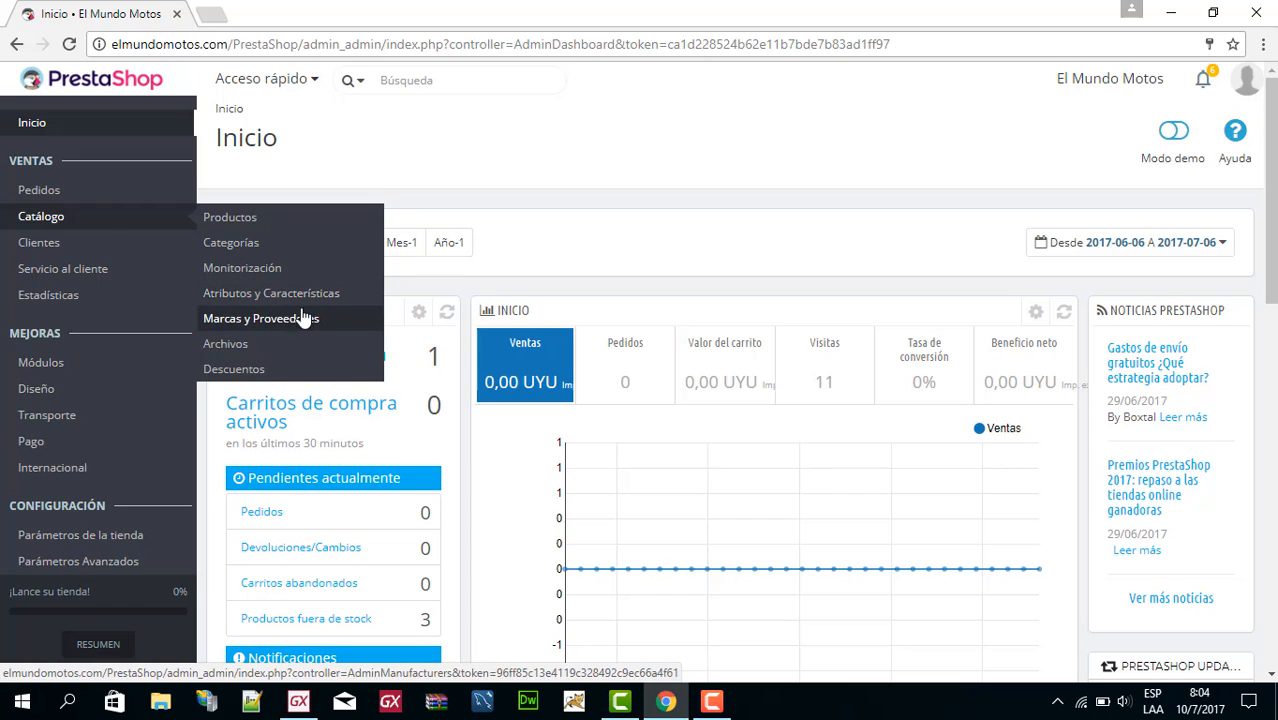
click(242, 219)
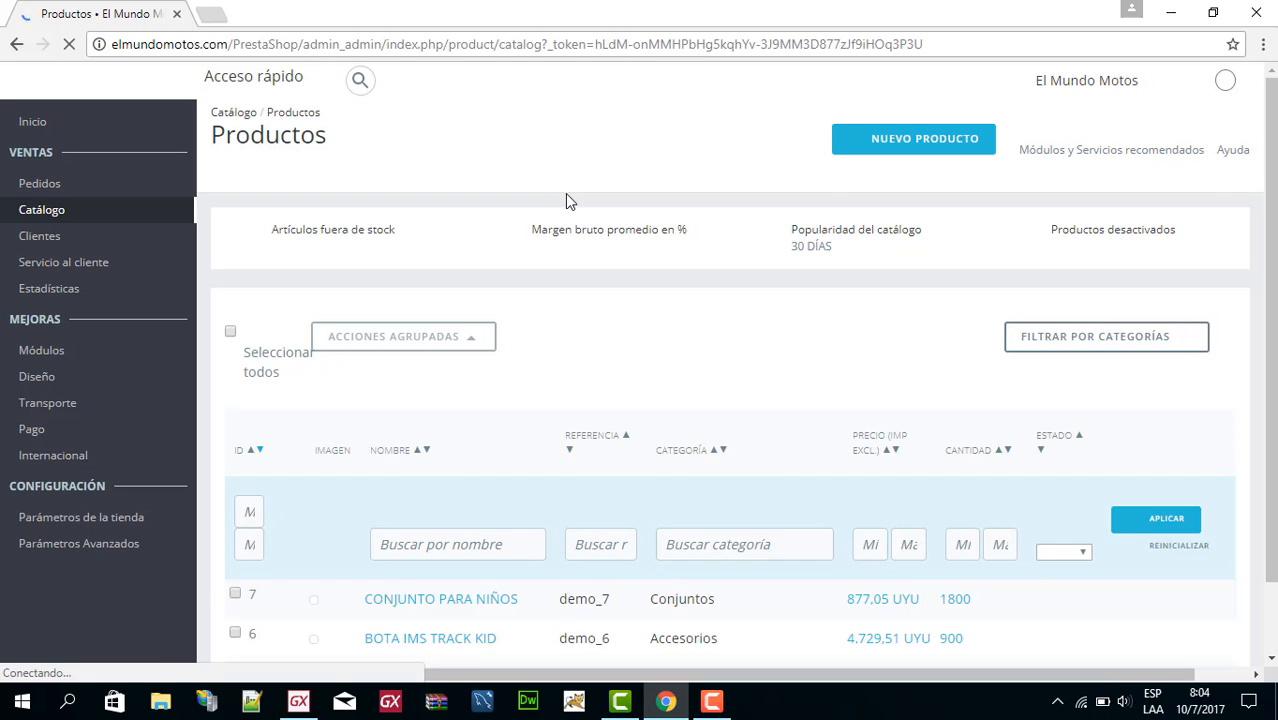
Open the product "Vestido de verano estampado" (demo_5) for editing.
scroll(817, 316, down, 1)
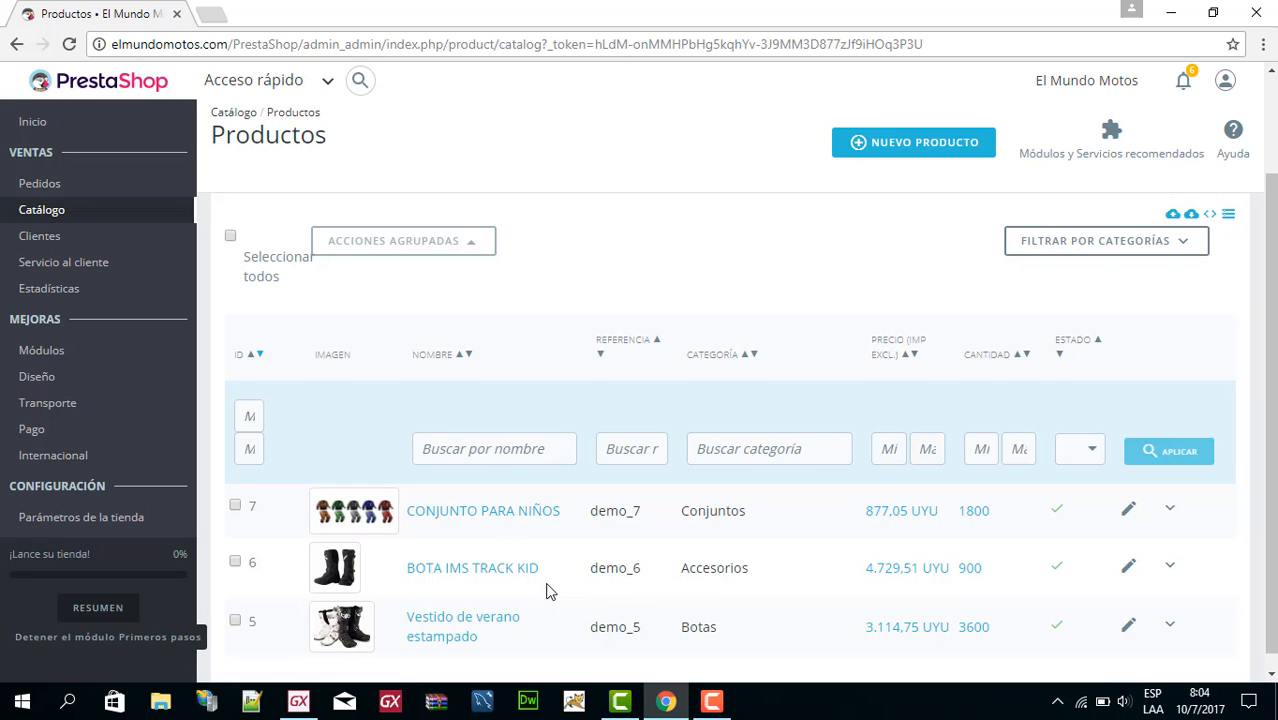
scroll(548, 585, down, 1)
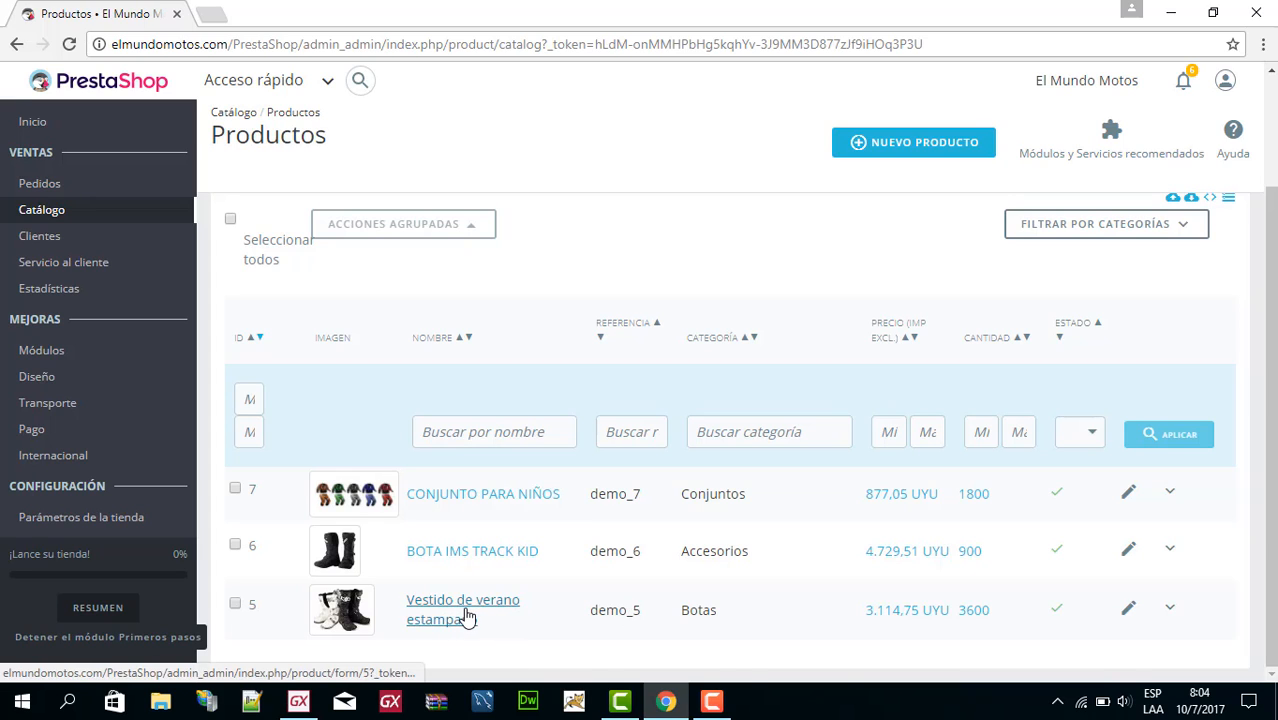
click(1128, 617)
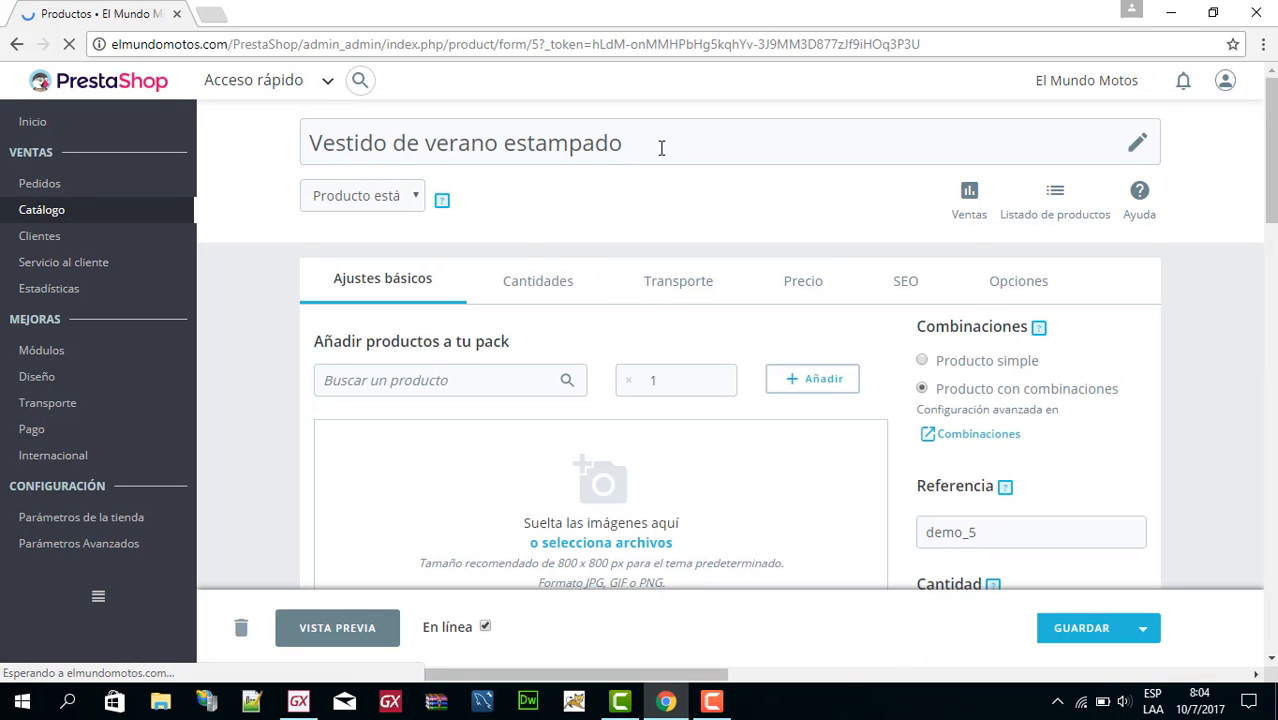
Review the product's name, images, reference, price and tax rule in its basic settings.
drag(661, 148, 309, 162)
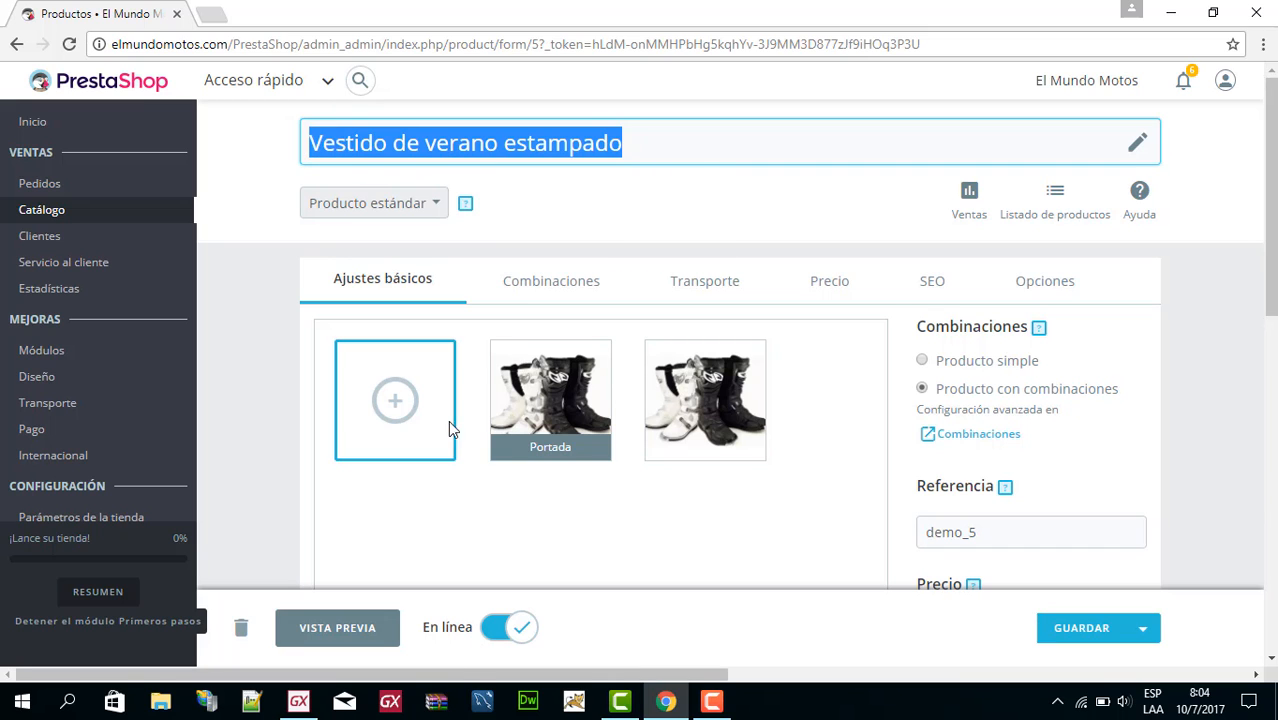
scroll(956, 465, down, 2)
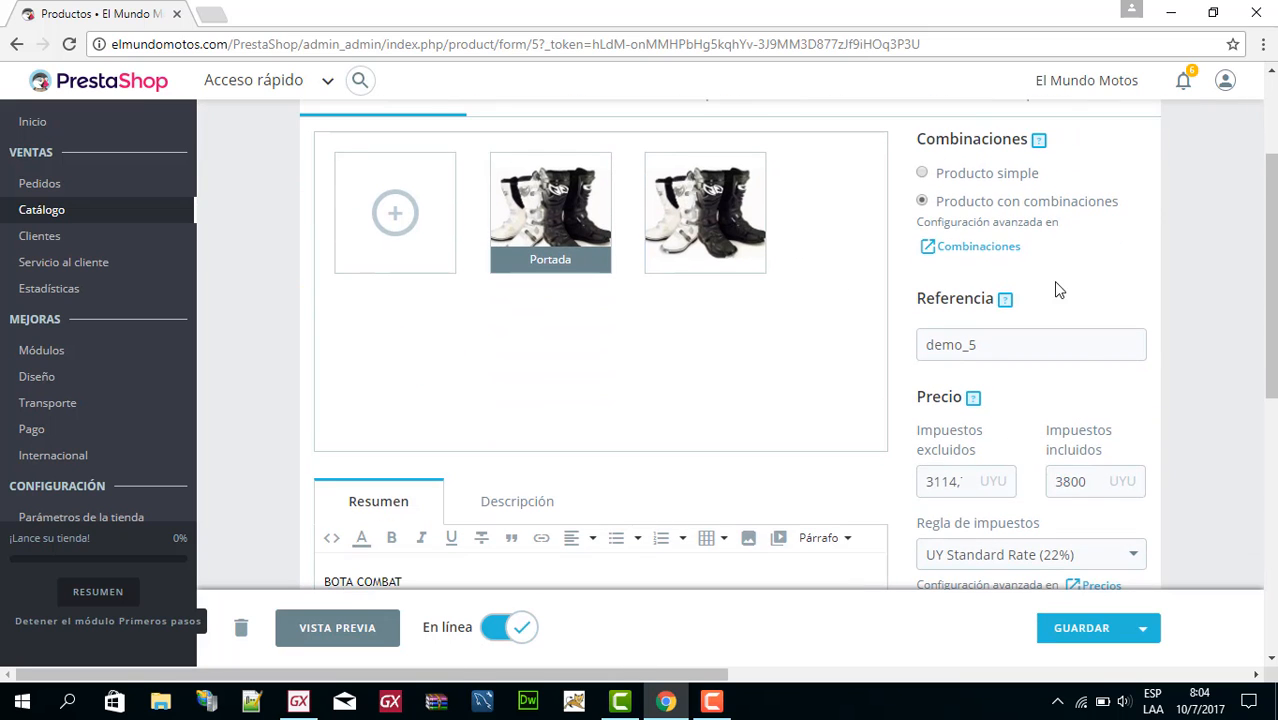
scroll(1160, 345, down, 1)
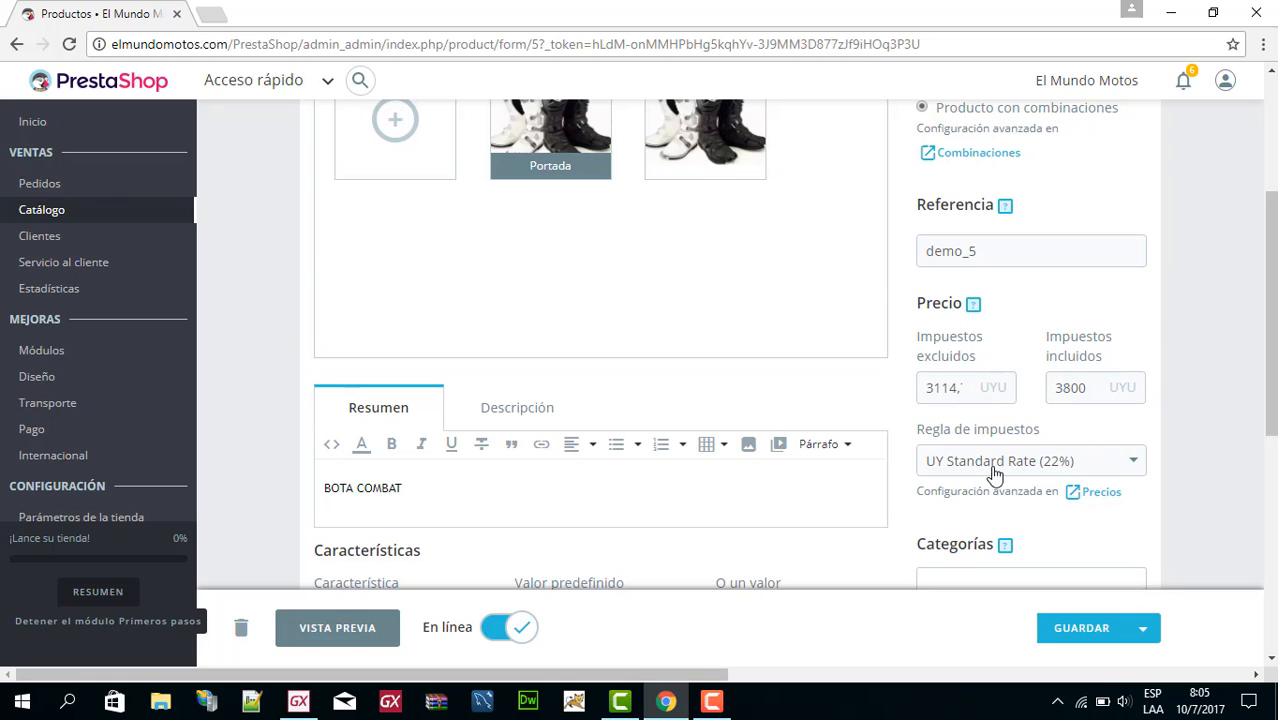
Expand the product's category tree down to the Accesorios subcategories to examine the assignments, and collapse it again.
scroll(1131, 472, down, 4)
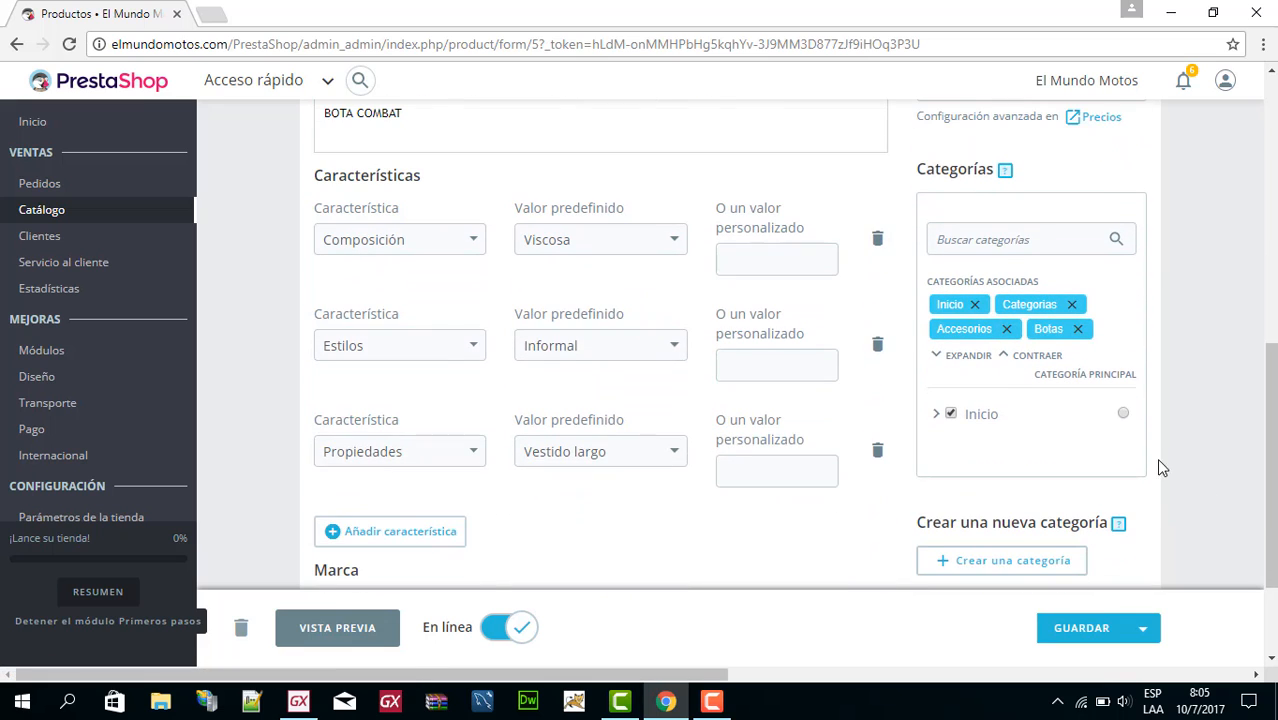
click(936, 414)
click(961, 447)
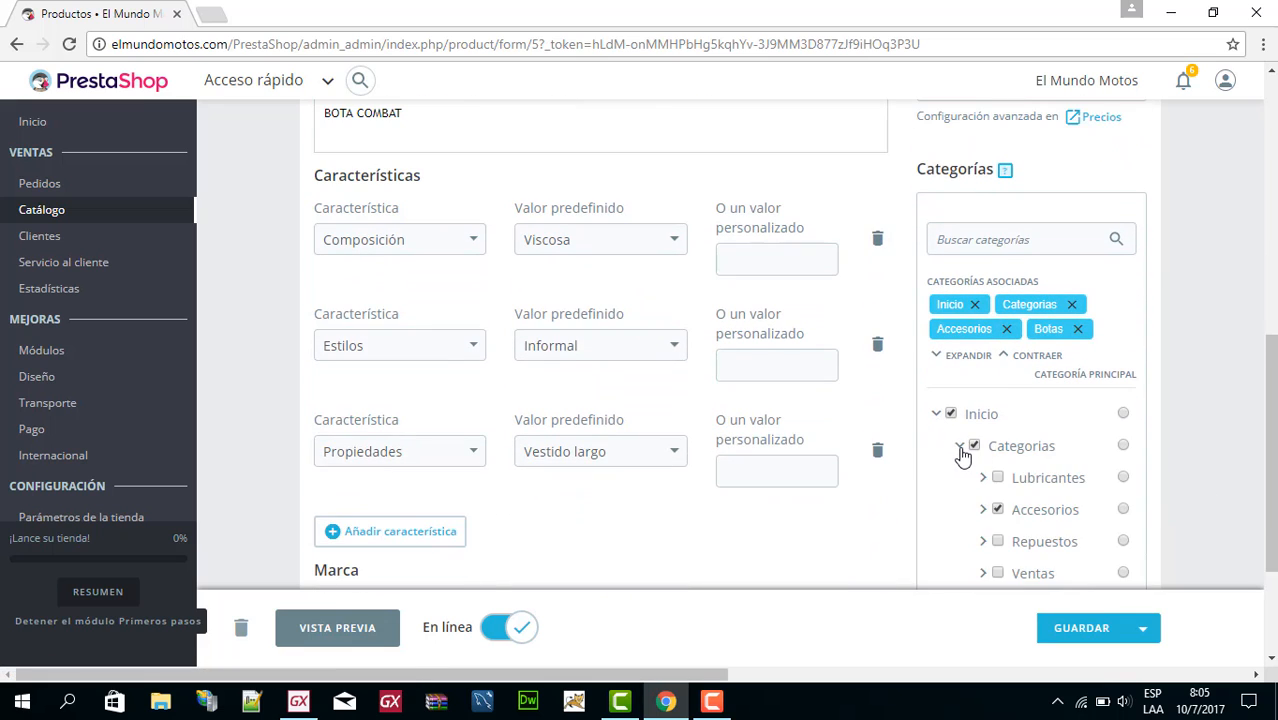
scroll(1040, 462, down, 1)
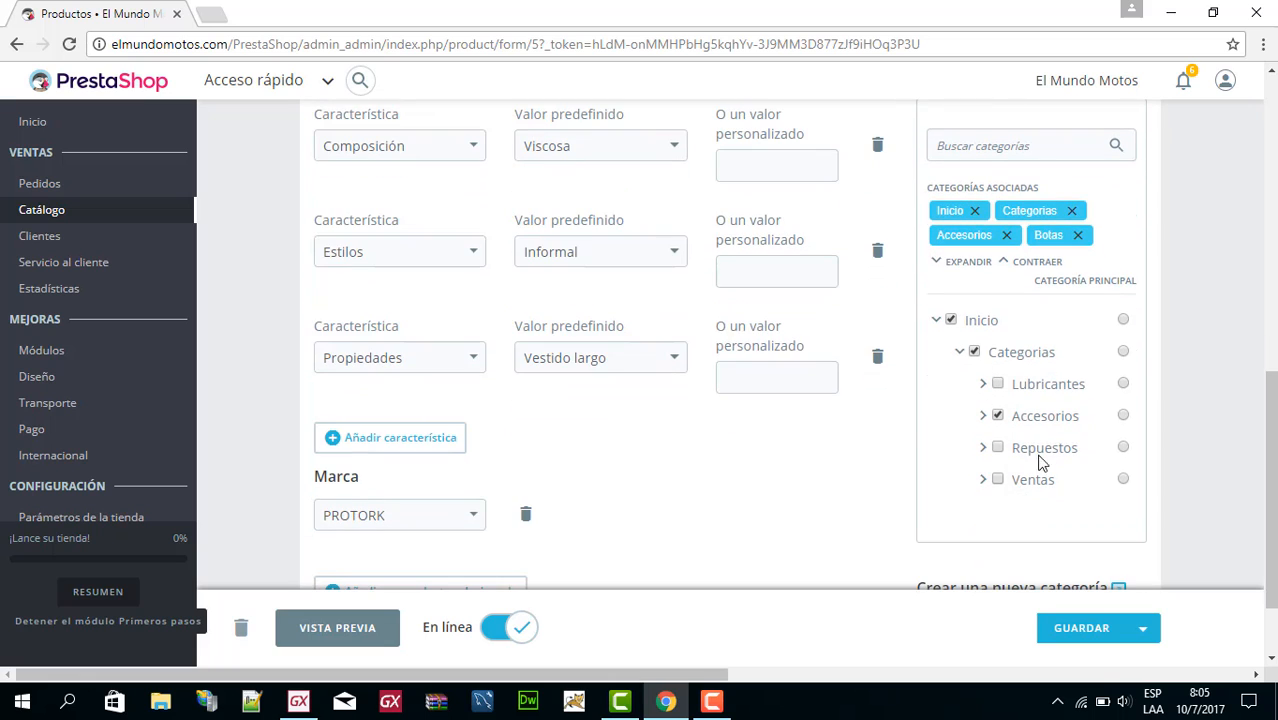
click(984, 416)
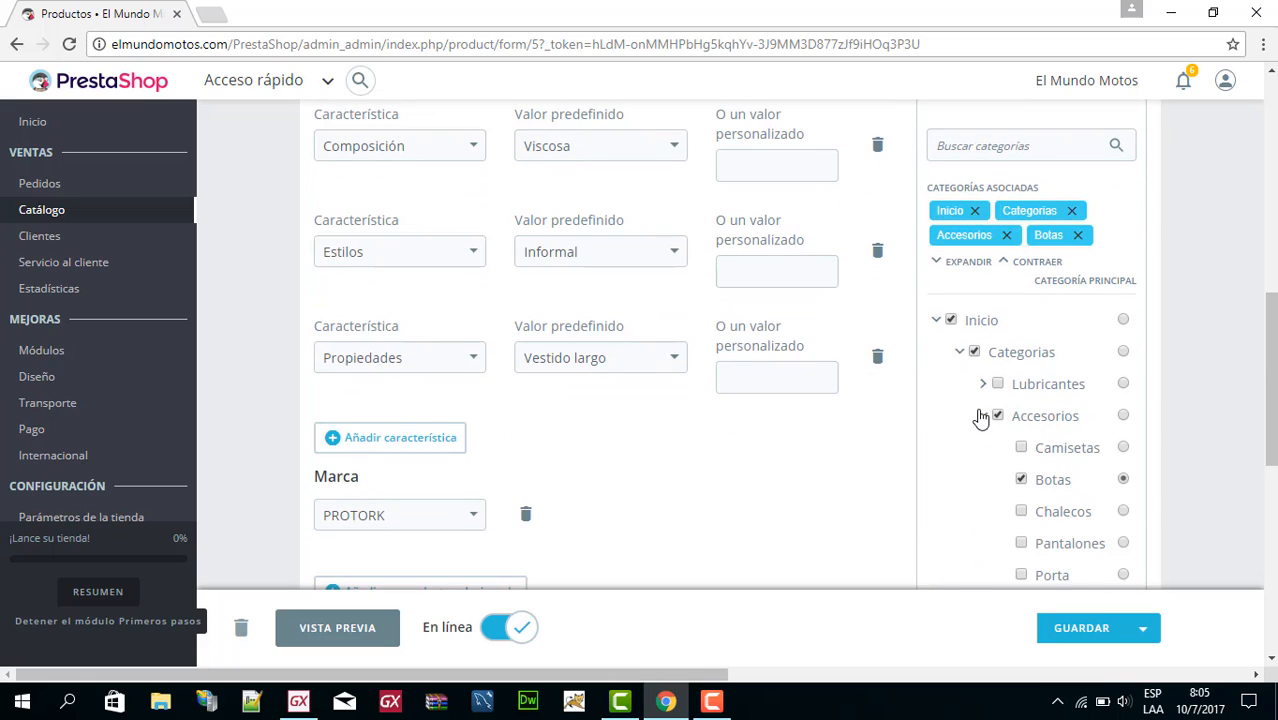
click(982, 416)
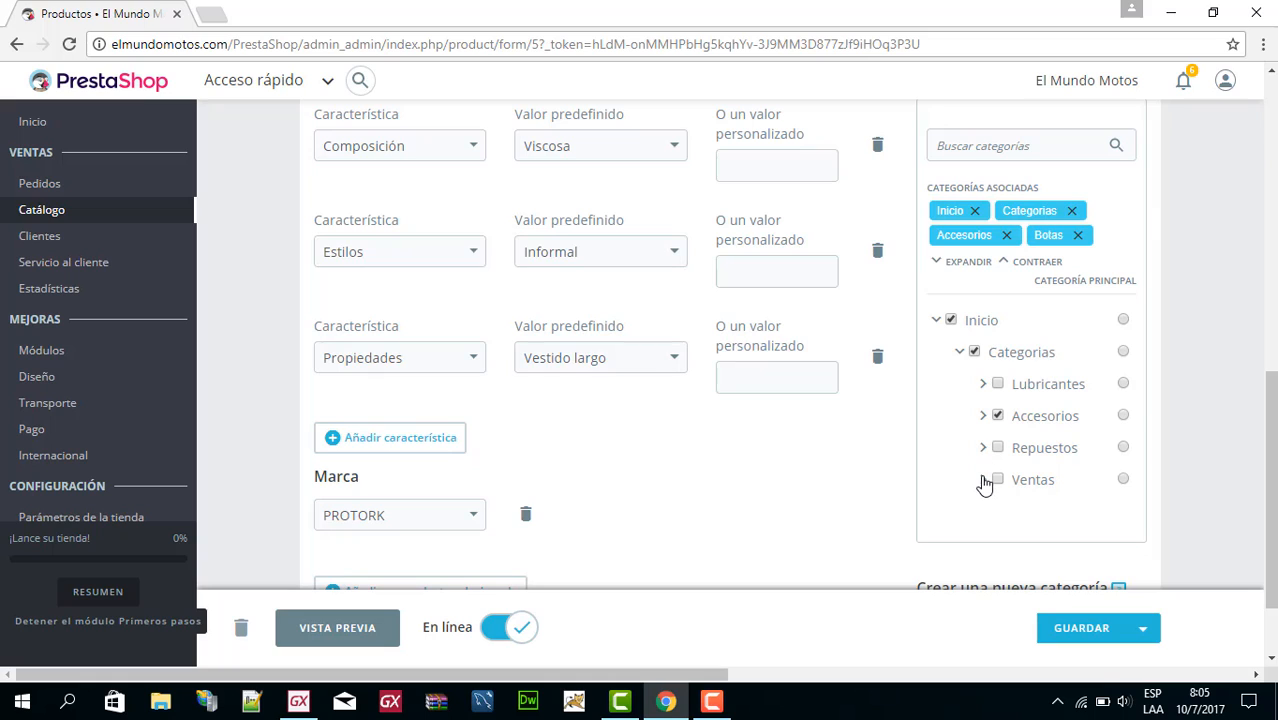
click(936, 322)
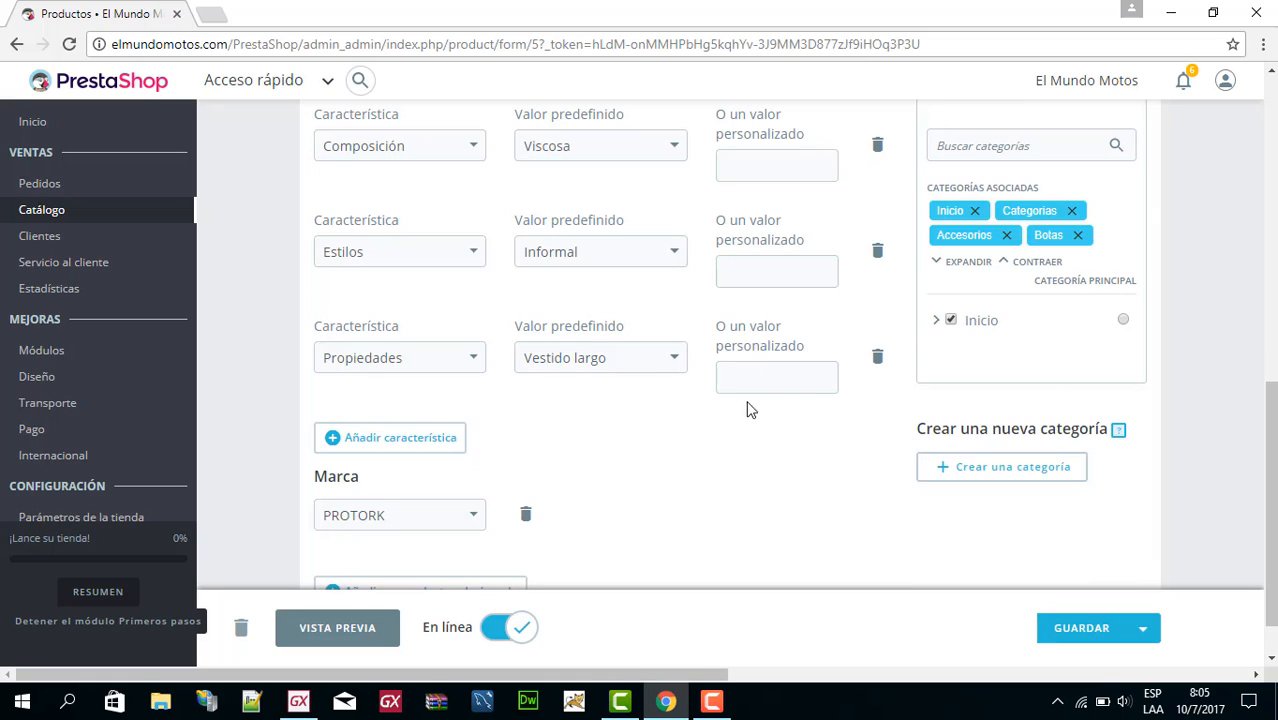
Examine the choices for the Composición feature and its predefined value, keeping the current selections.
scroll(661, 404, up, 1)
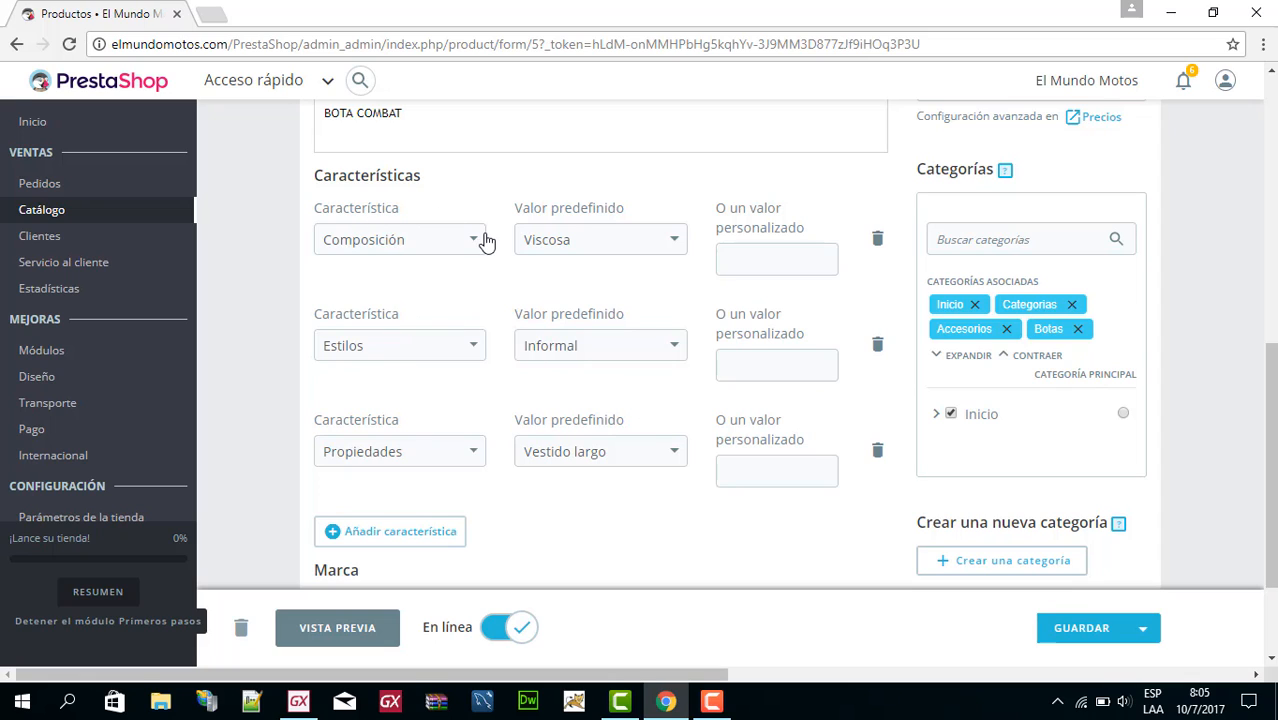
mouse_move(63, 210)
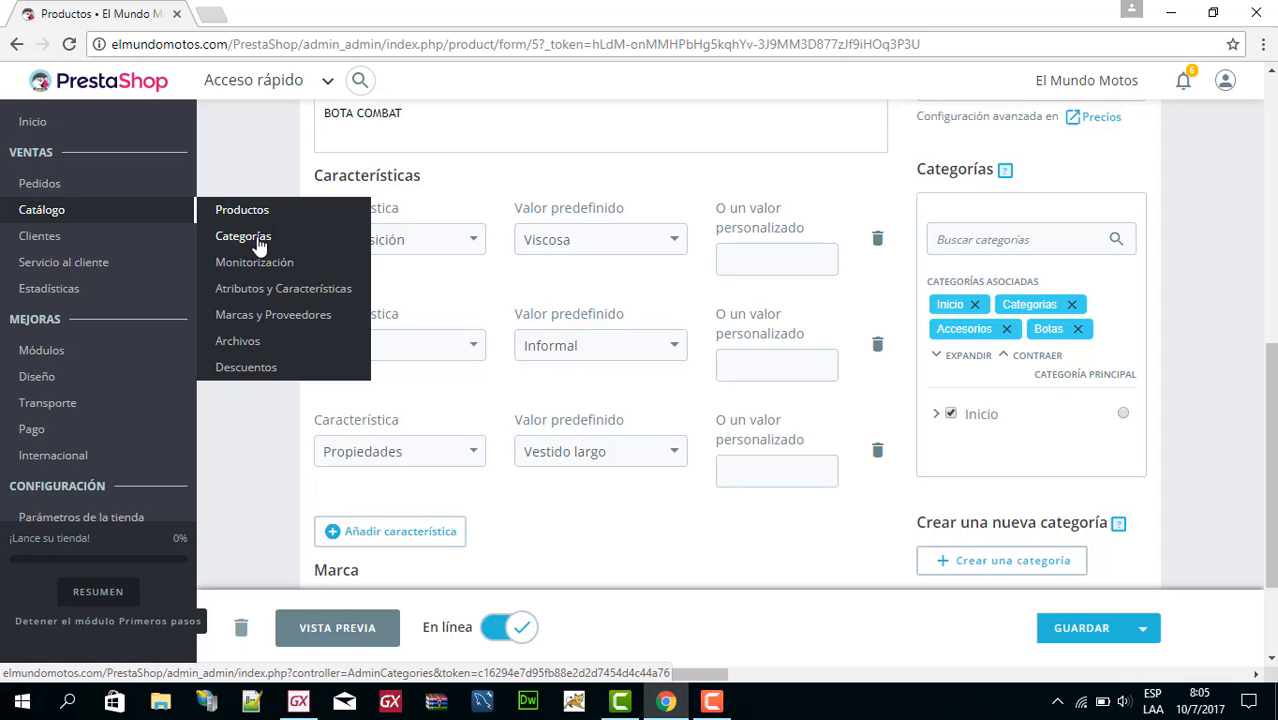
click(472, 243)
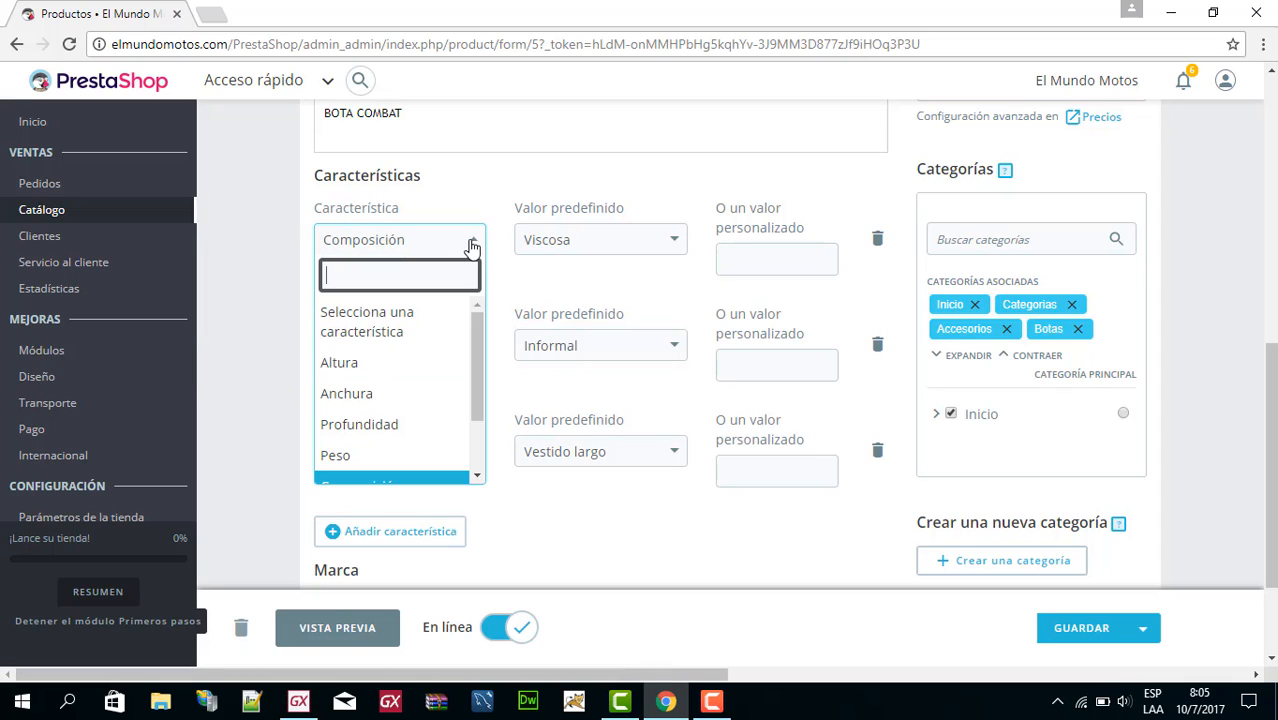
click(474, 246)
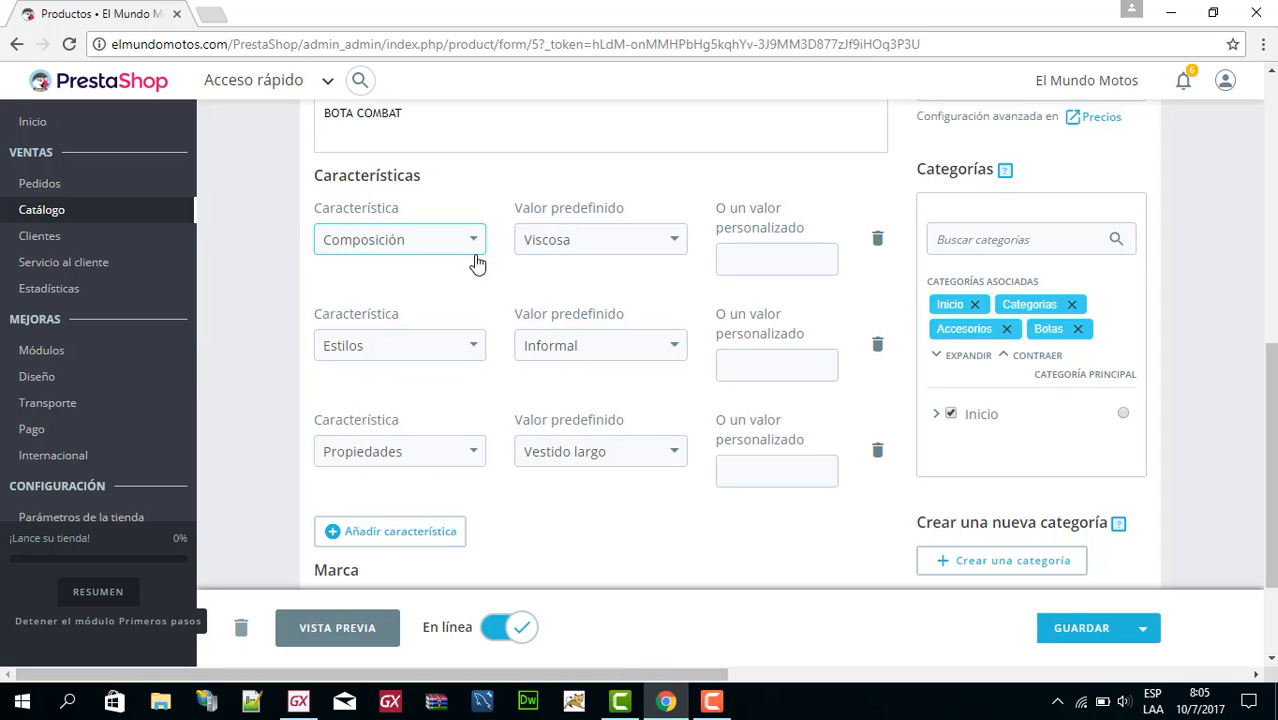
click(678, 243)
click(678, 243)
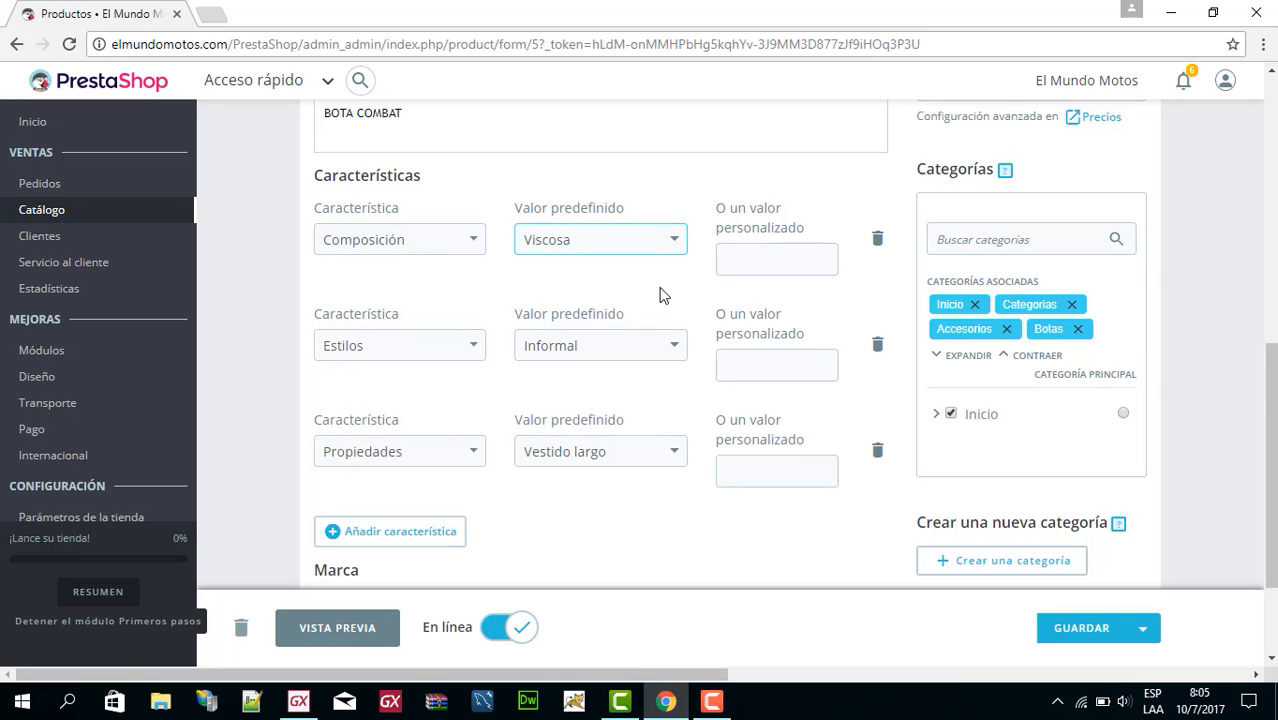
Review the product's features, brand, combination type, images, price and associated categories in its basic settings.
scroll(659, 295, down, 2)
scroll(605, 338, up, 1)
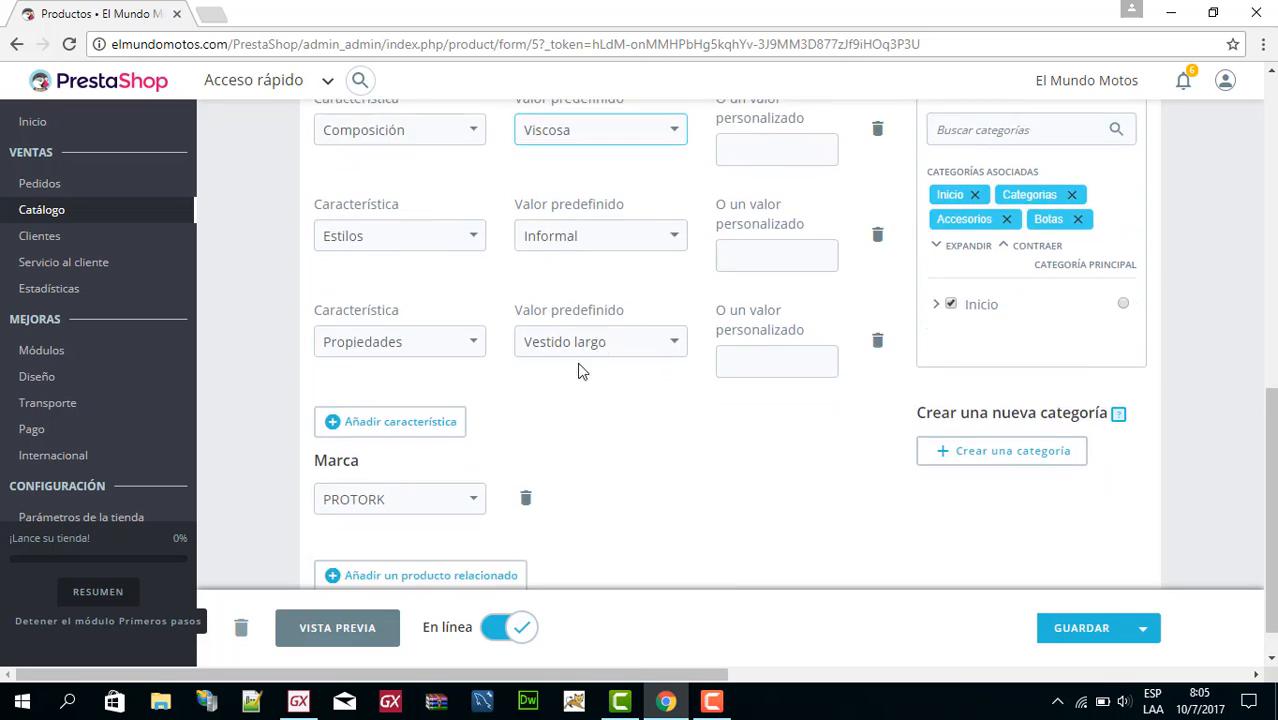
scroll(579, 365, down, 1)
scroll(607, 405, up, 3)
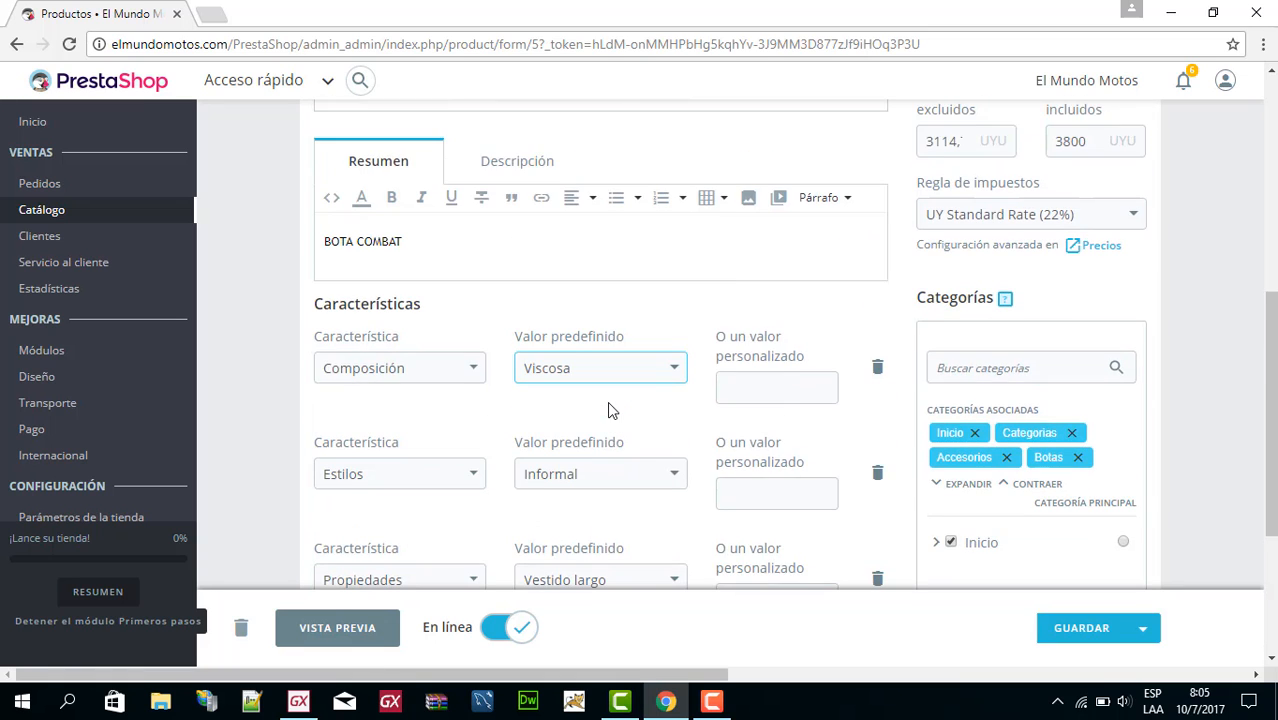
scroll(422, 348, up, 1)
scroll(493, 351, up, 3)
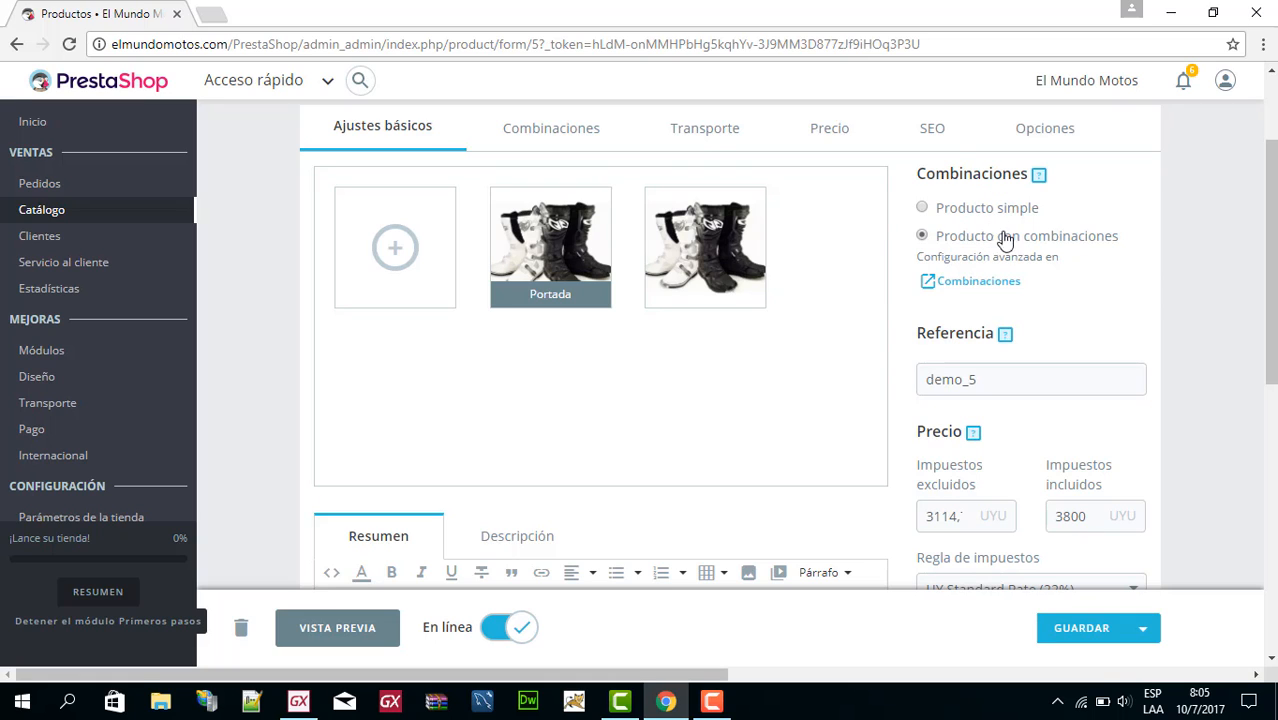
scroll(1038, 280, down, 1)
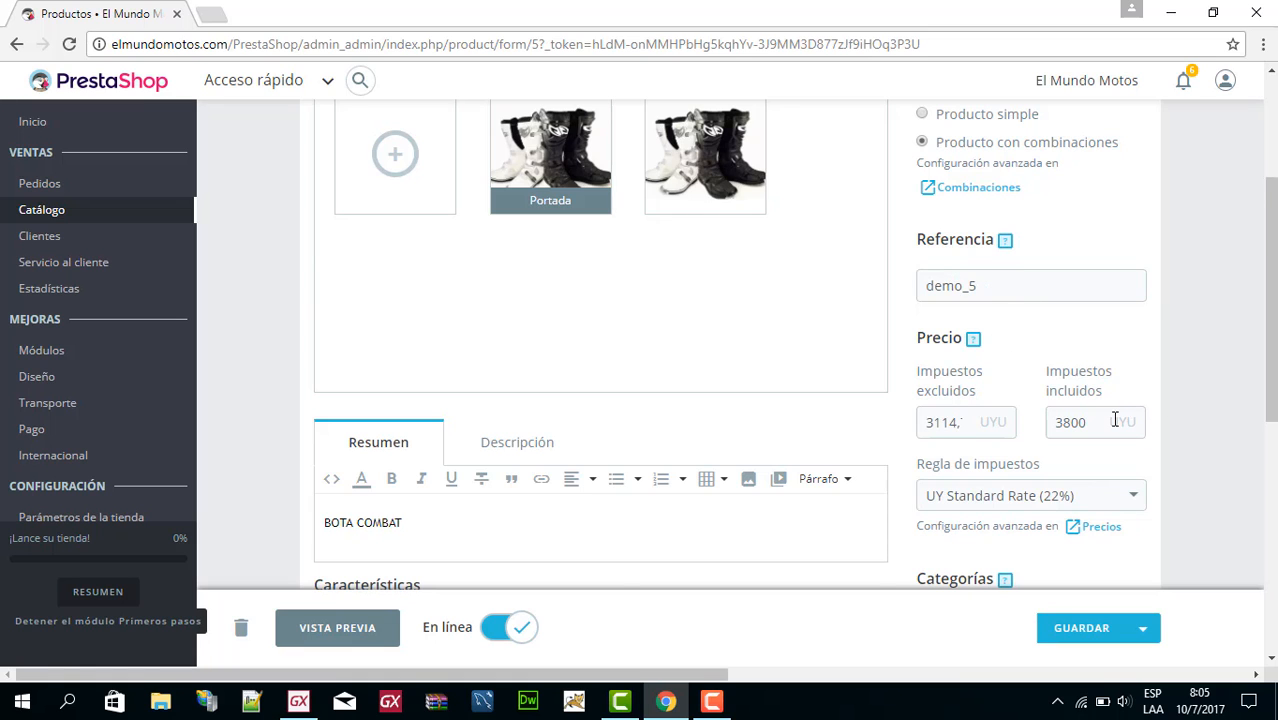
scroll(1115, 420, down, 2)
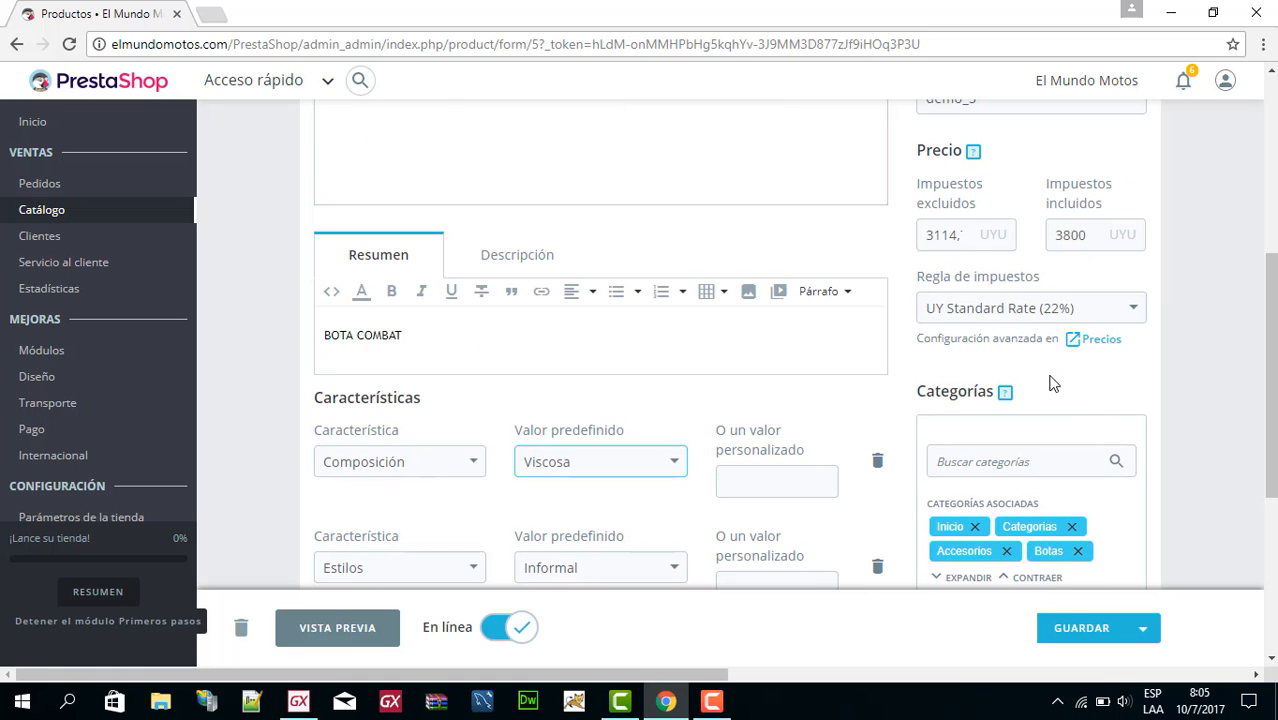
scroll(1053, 383, down, 4)
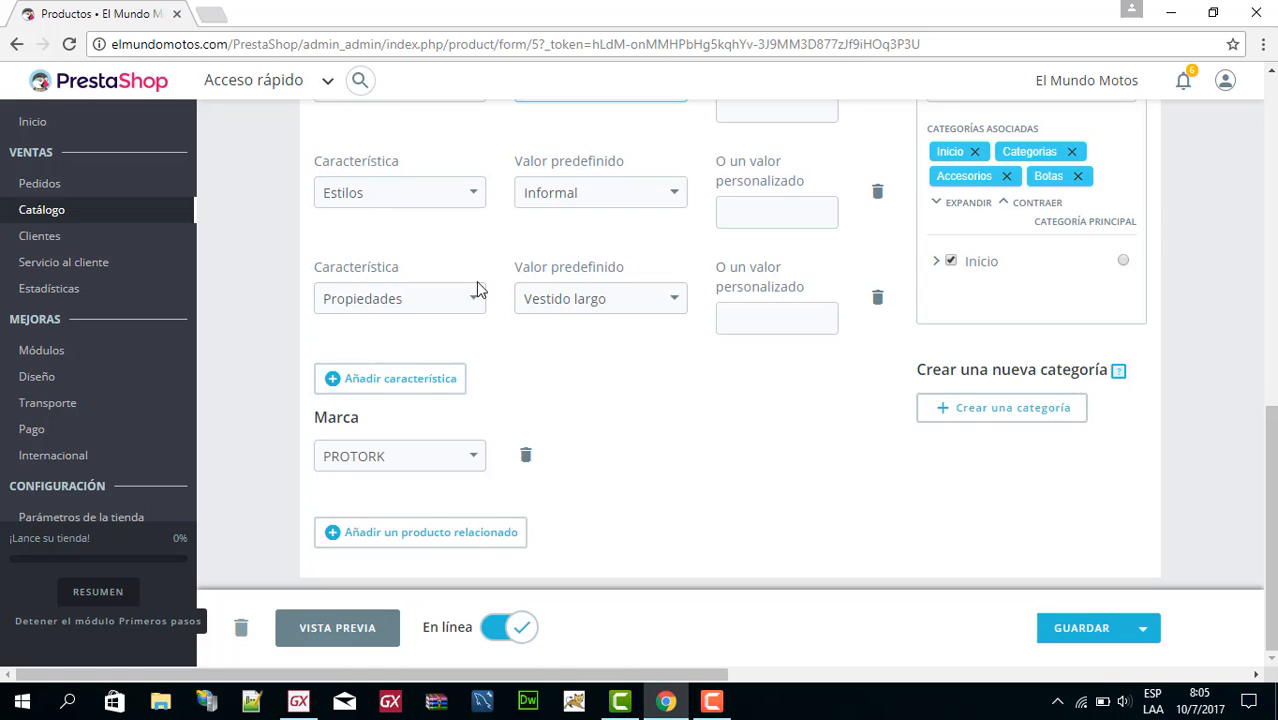
scroll(476, 288, up, 3)
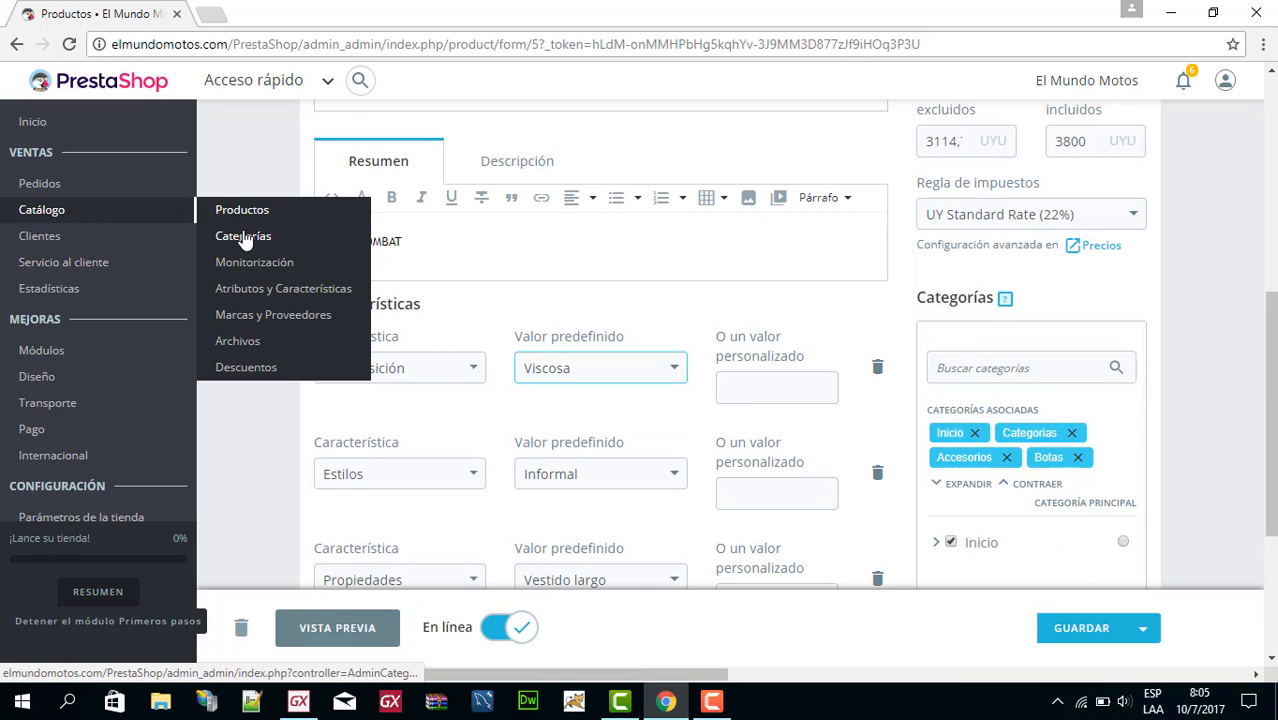
Go to the catalogue's category management and examine the subcategories of Lubricantes within Categorias.
click(243, 236)
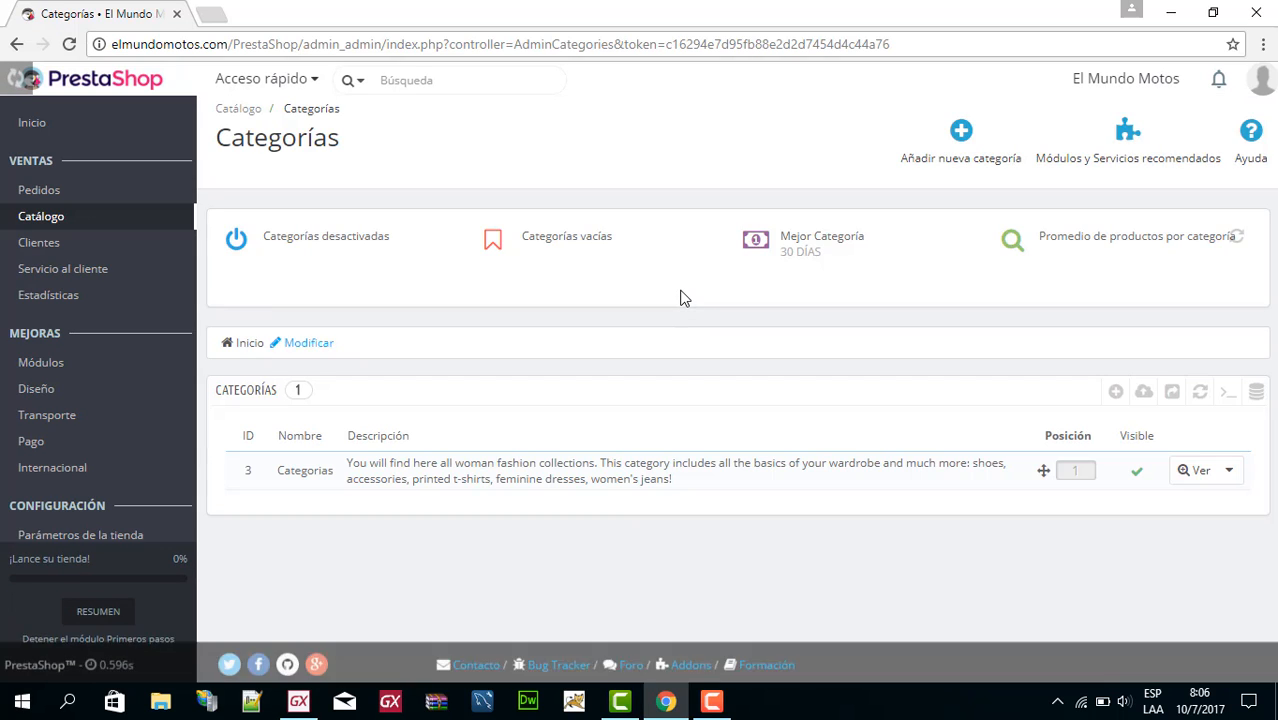
click(753, 478)
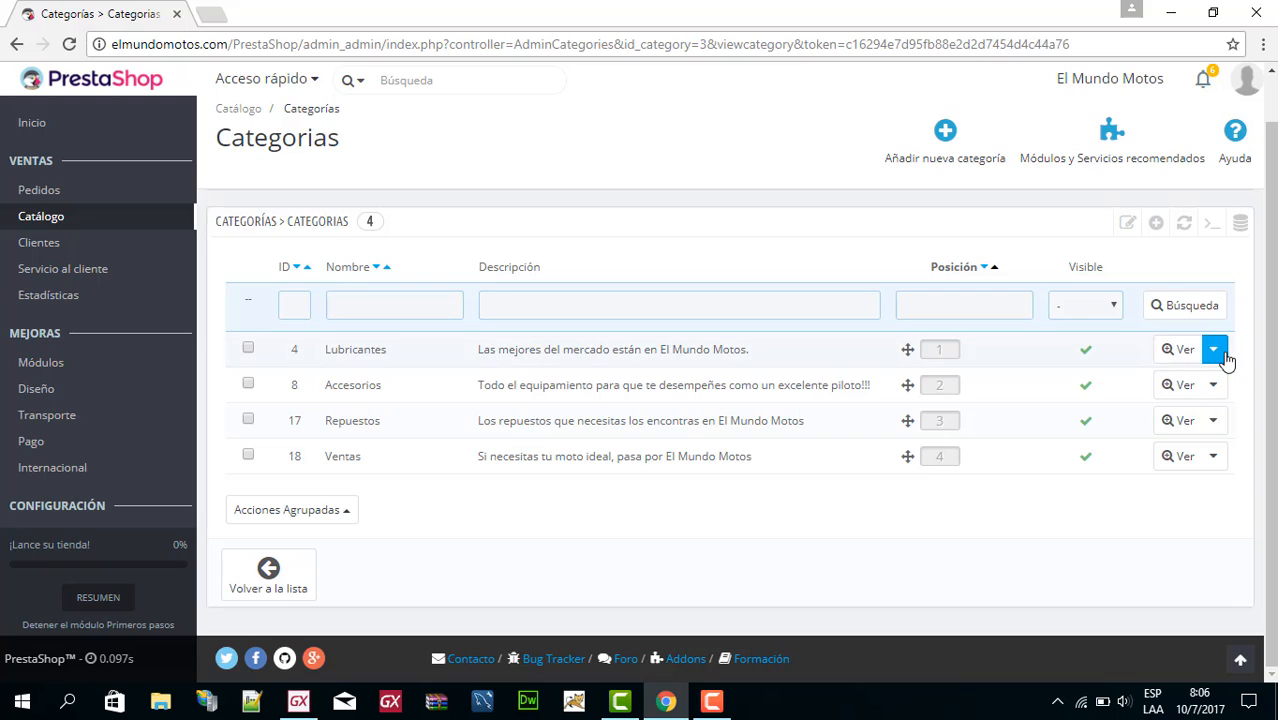
click(1220, 354)
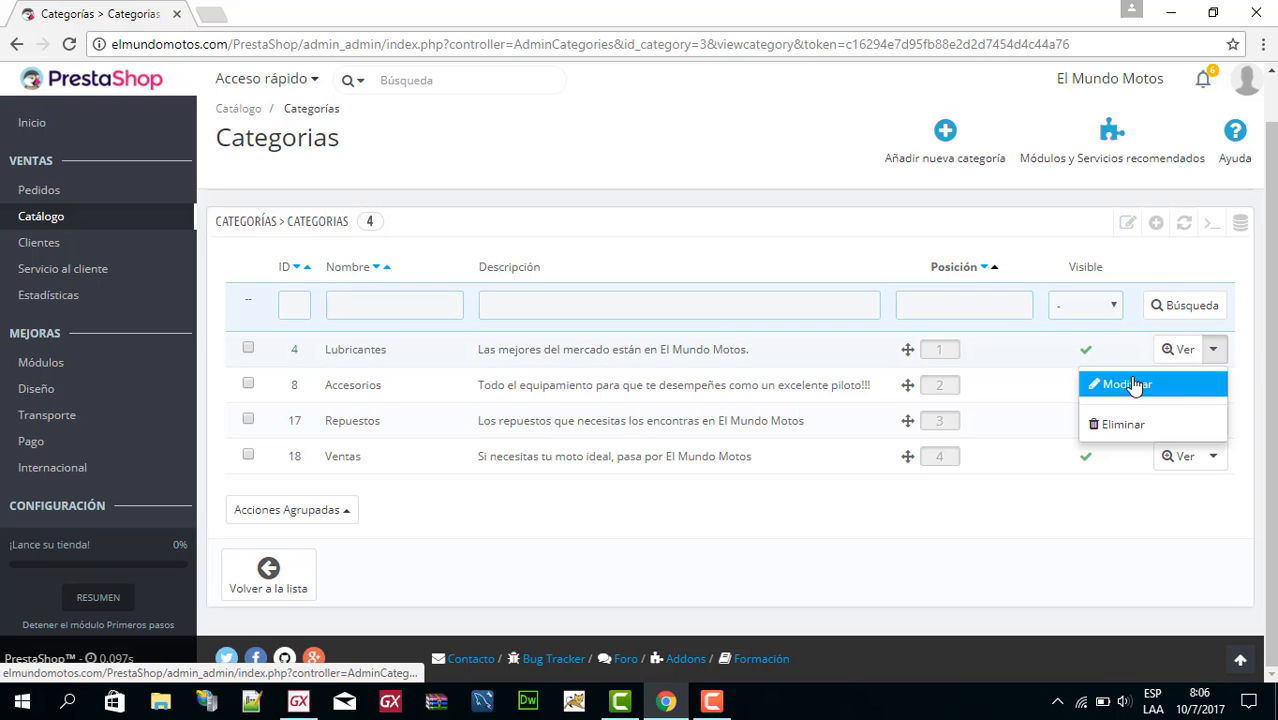
click(522, 355)
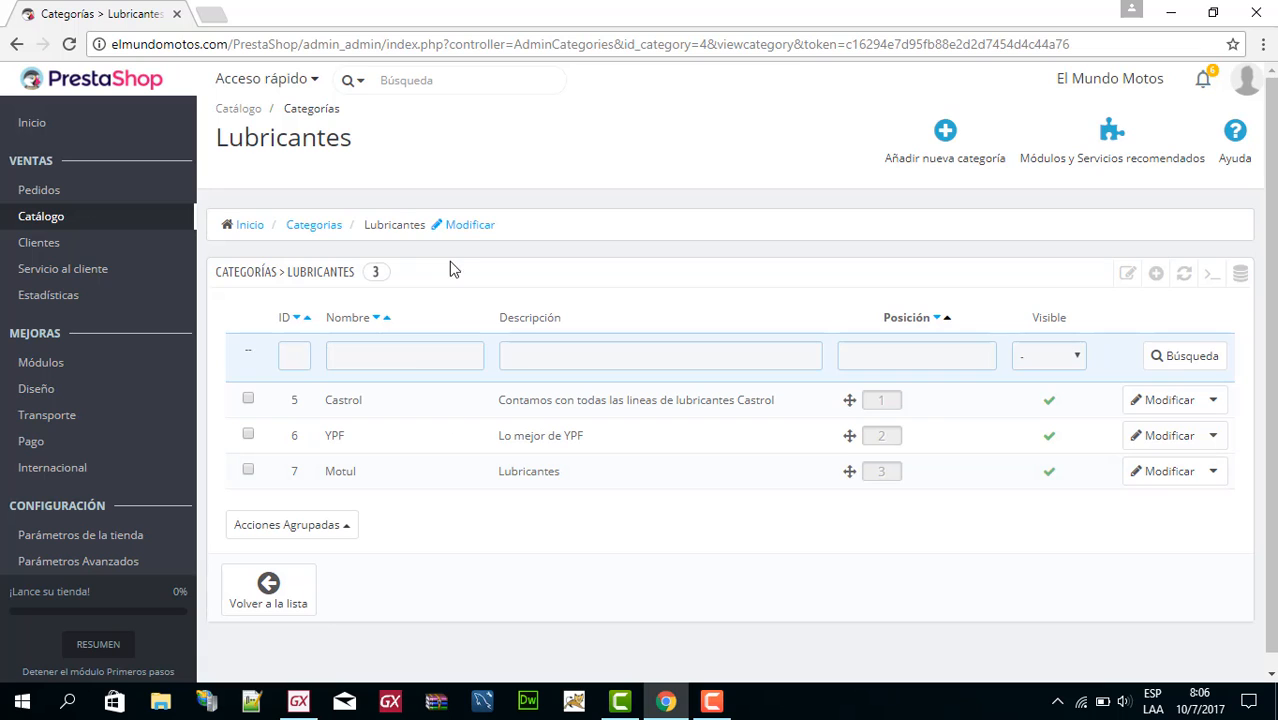
Return to the Categorias level and examine the subcategories of Accesorios.
click(318, 232)
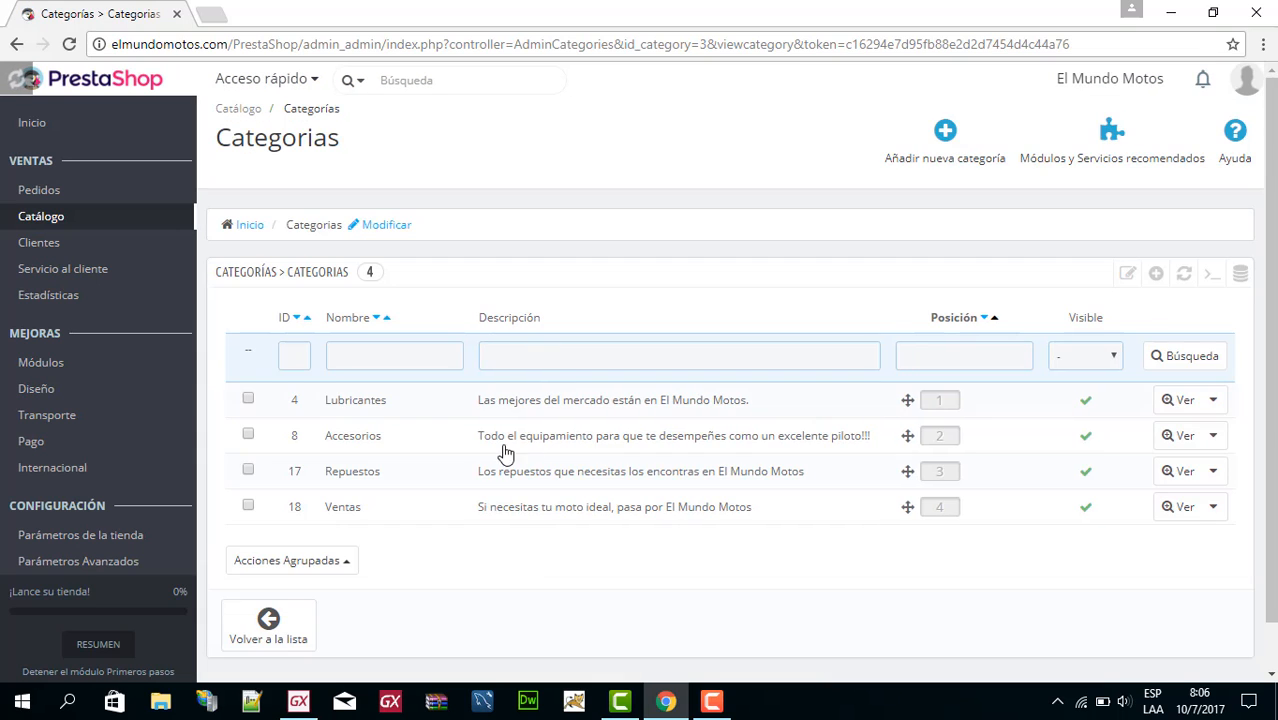
click(439, 446)
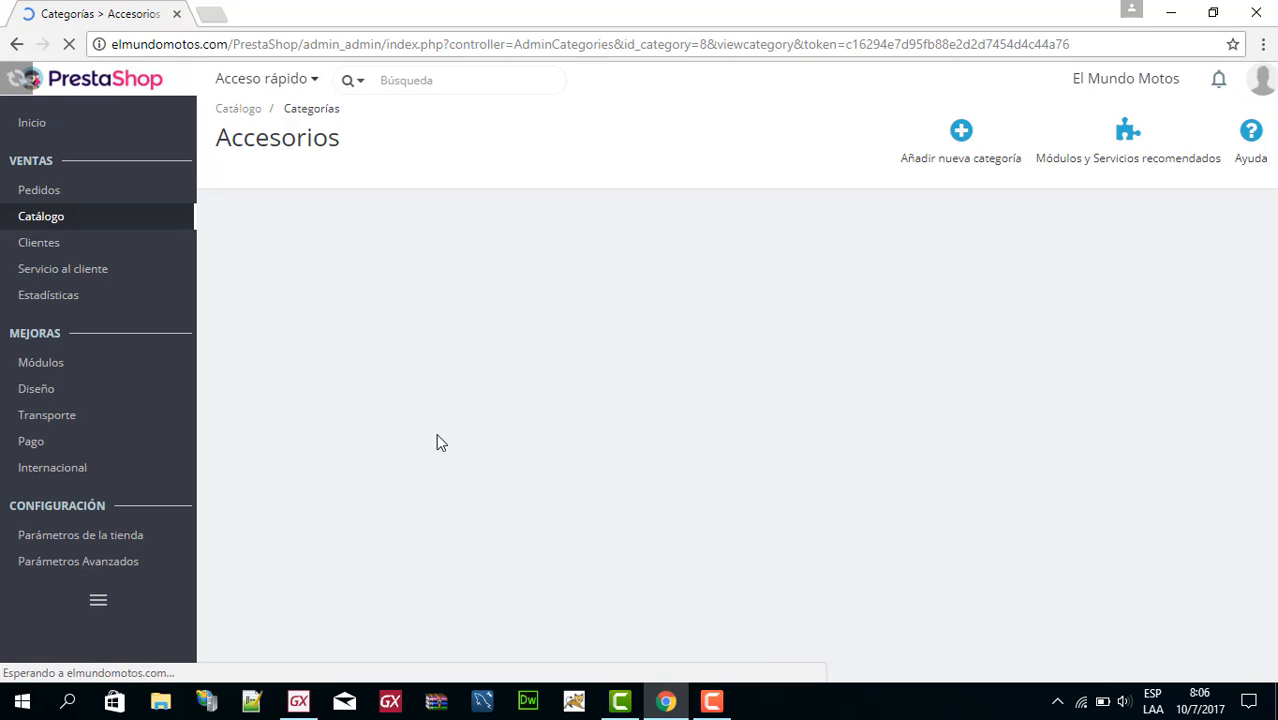
scroll(407, 286, down, 2)
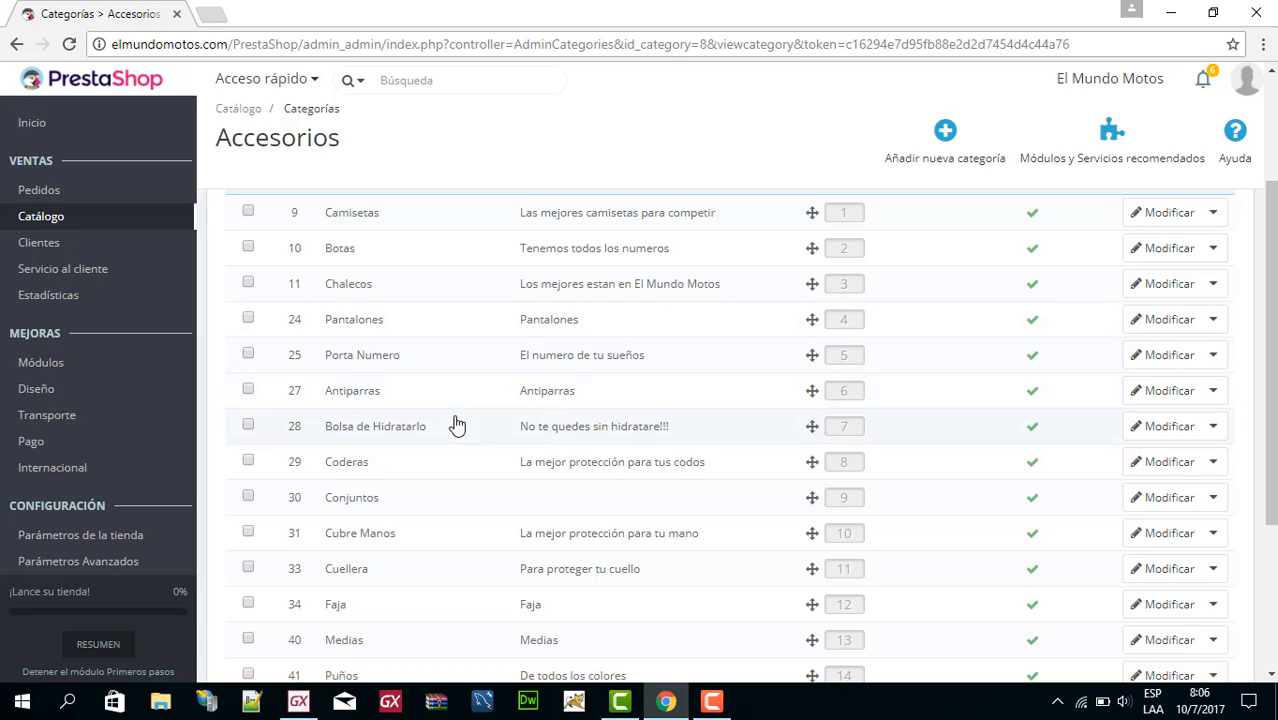
scroll(473, 306, up, 2)
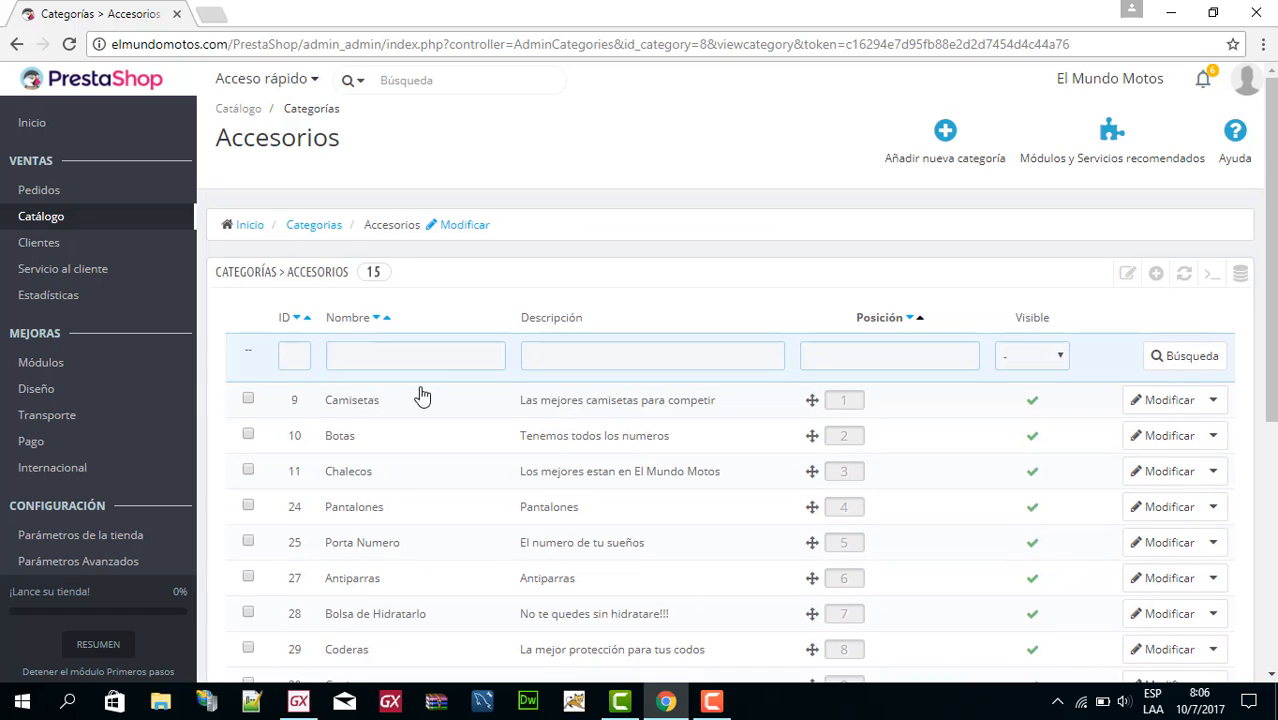
Go back up to Categorias and look through the subcategories of Repuestos.
click(330, 228)
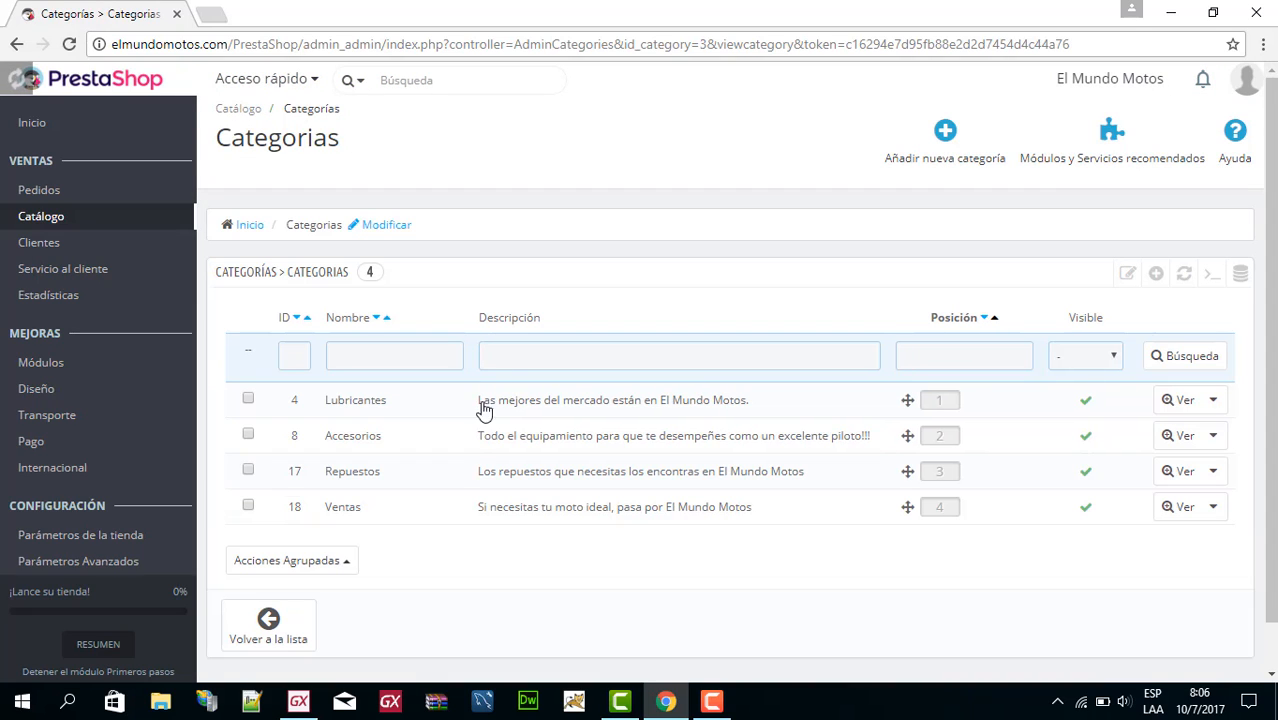
click(414, 486)
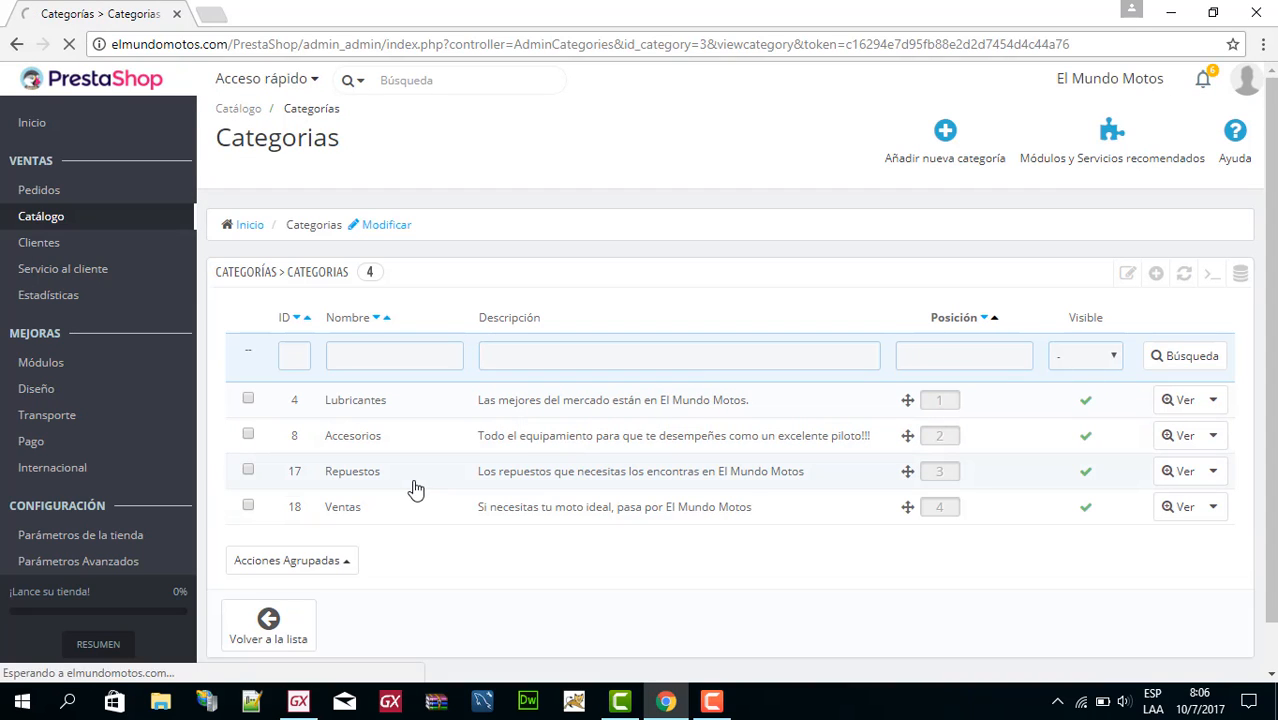
scroll(414, 428, down, 1)
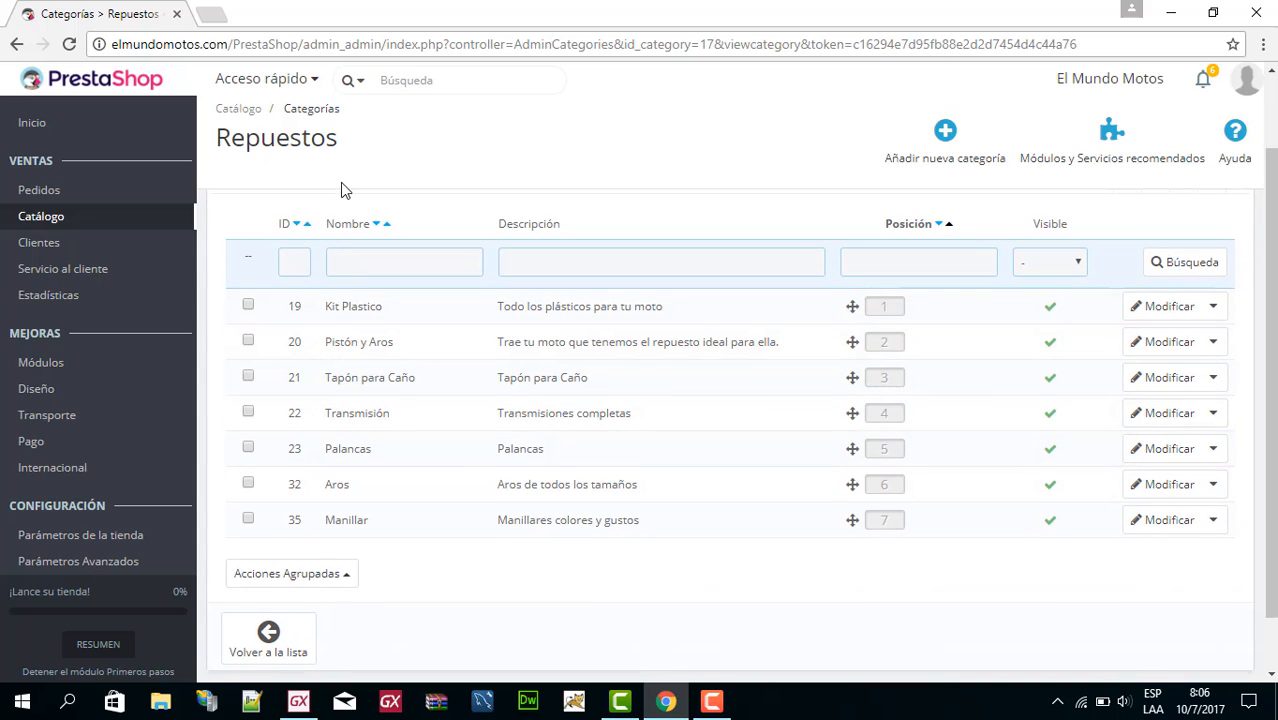
scroll(330, 200, up, 1)
Examine the subcategories of Ventas and return to the Categorias level.
click(306, 233)
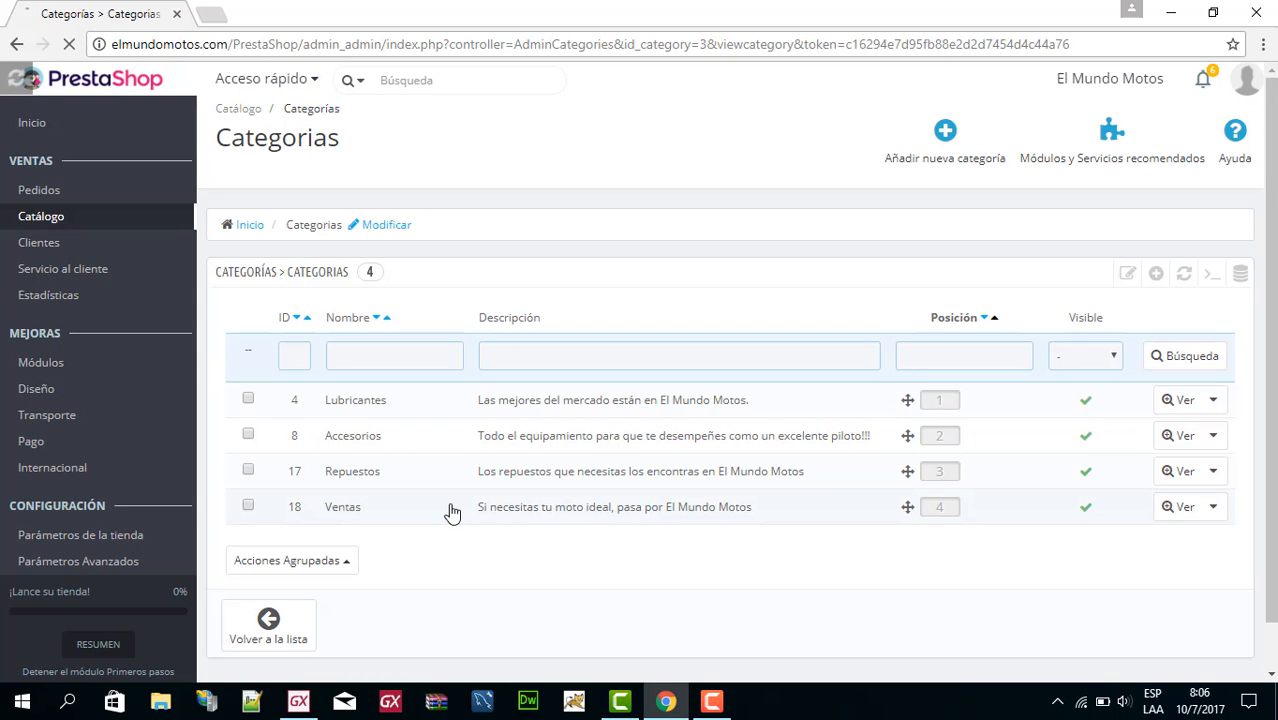
click(452, 512)
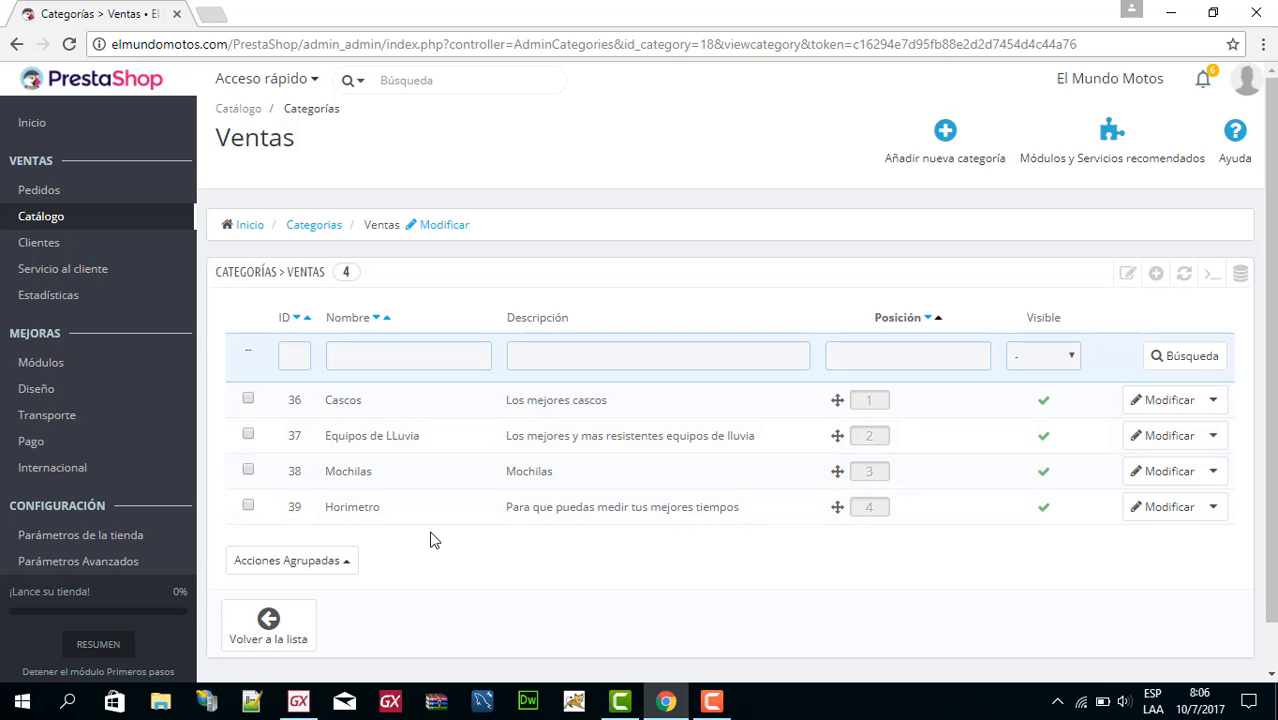
click(314, 225)
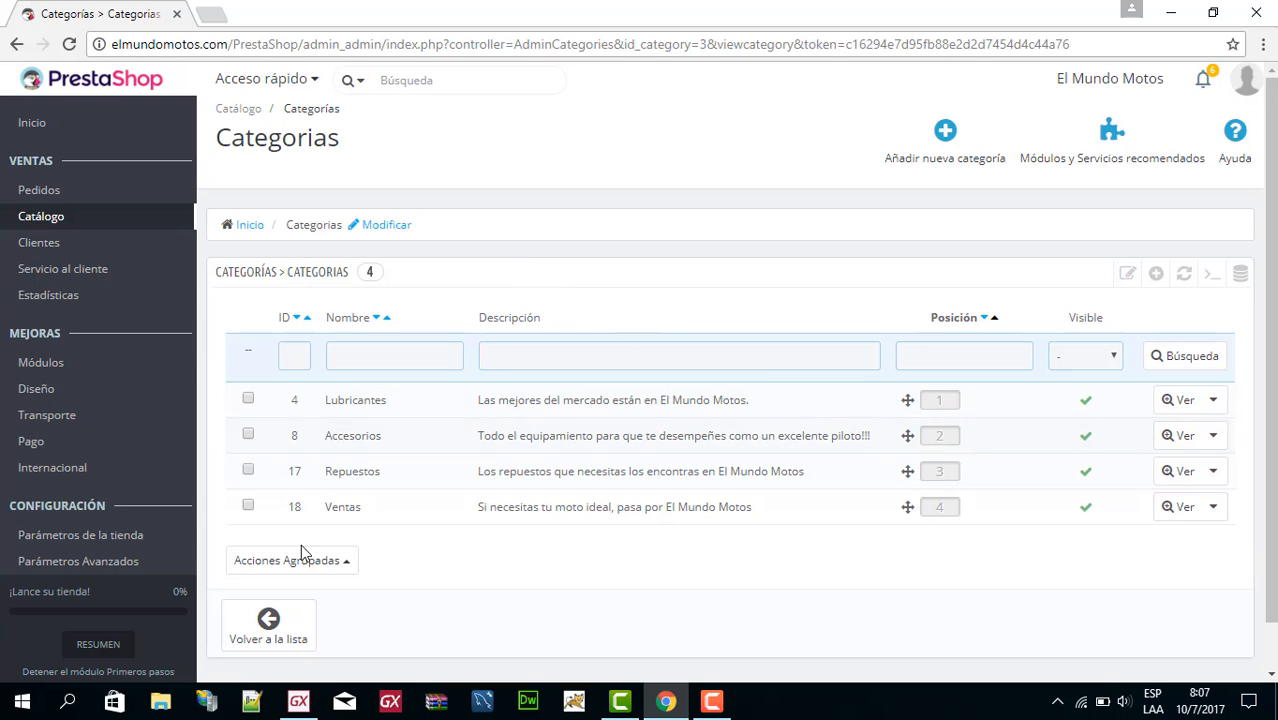
View the Horimetro category inside Ventas, return to its parent's list, and open Horimetro for editing.
click(412, 520)
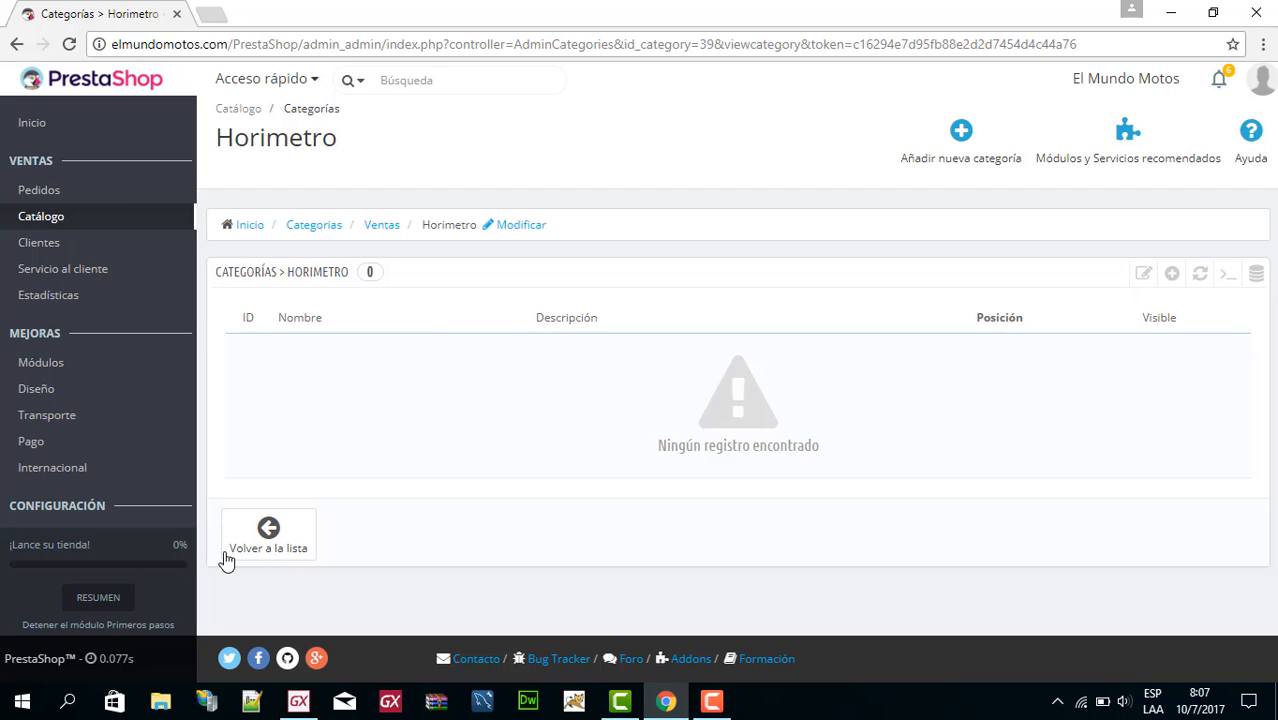
click(256, 535)
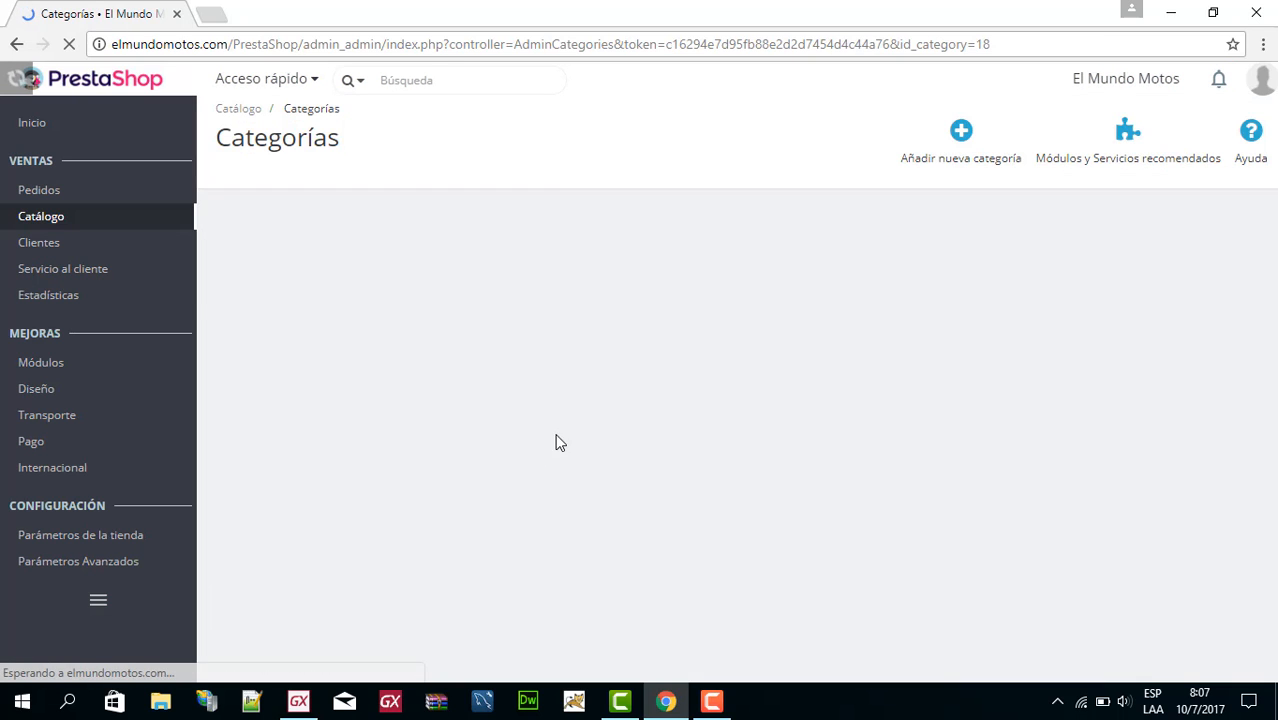
scroll(450, 560, down, 2)
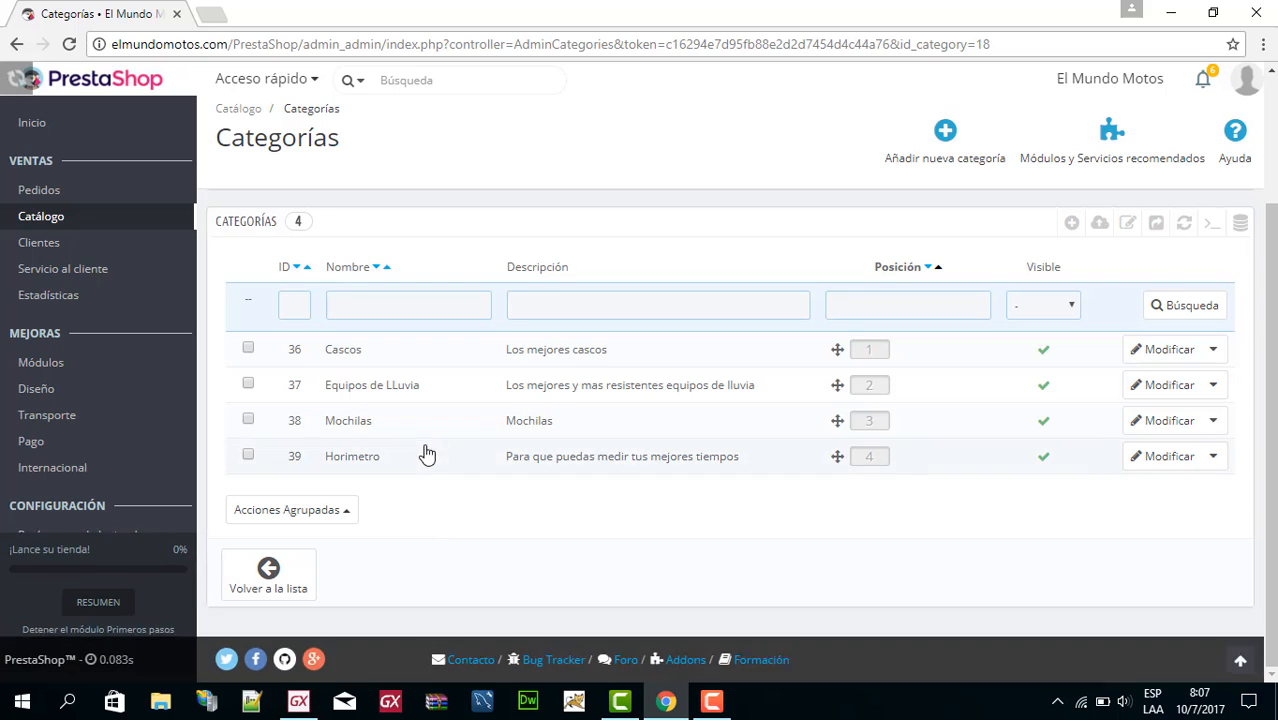
click(1163, 458)
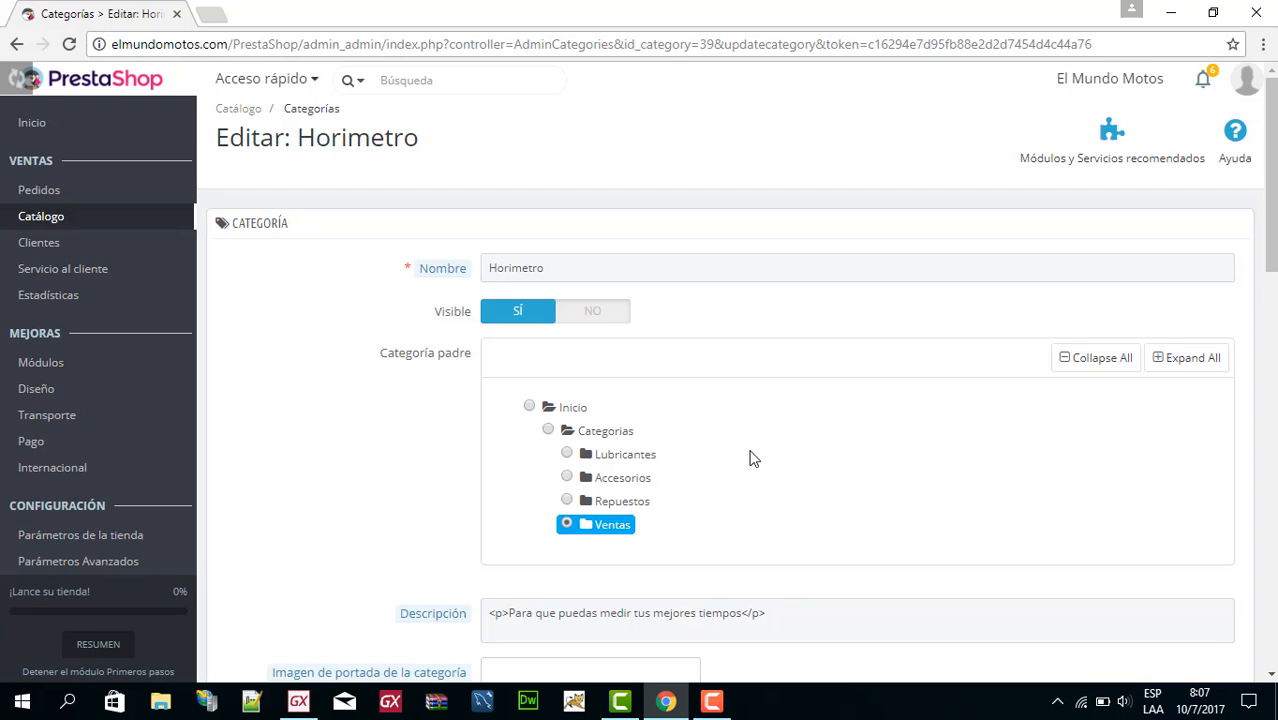
Select Repuestos as Horimetro's parent category, expanding the Ventas and Repuestos branches in the category tree.
scroll(846, 389, down, 3)
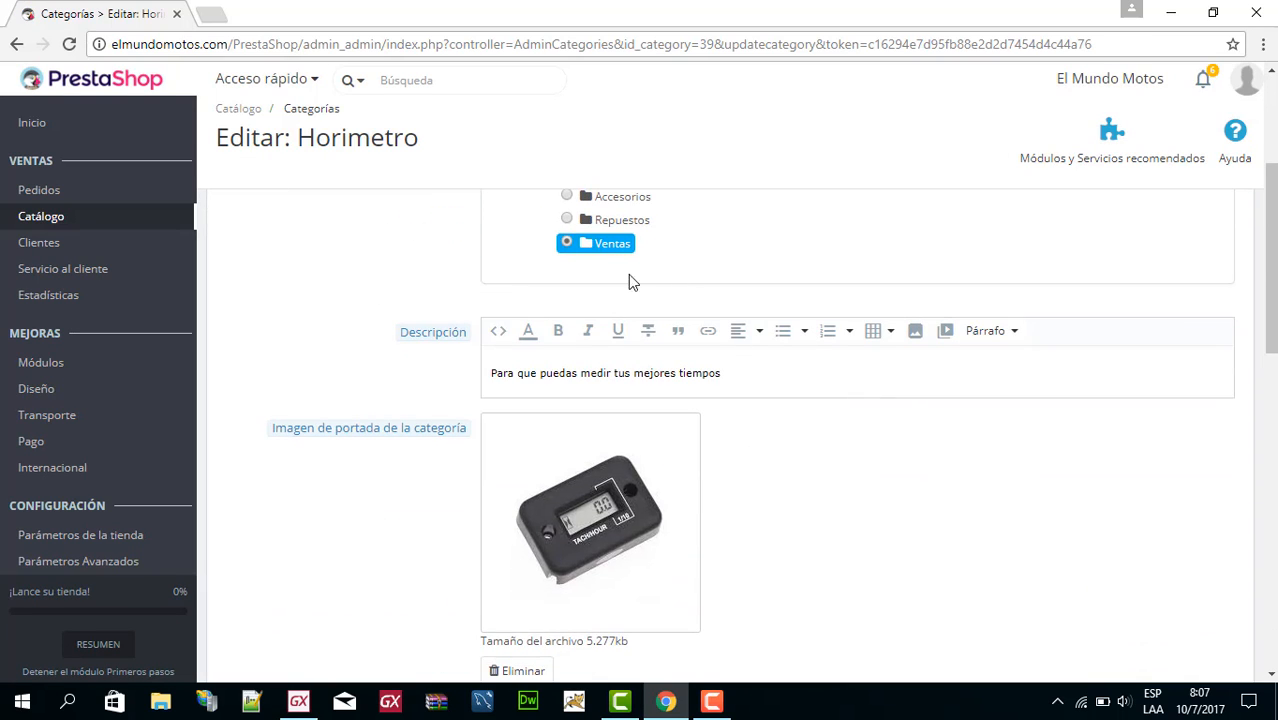
click(585, 245)
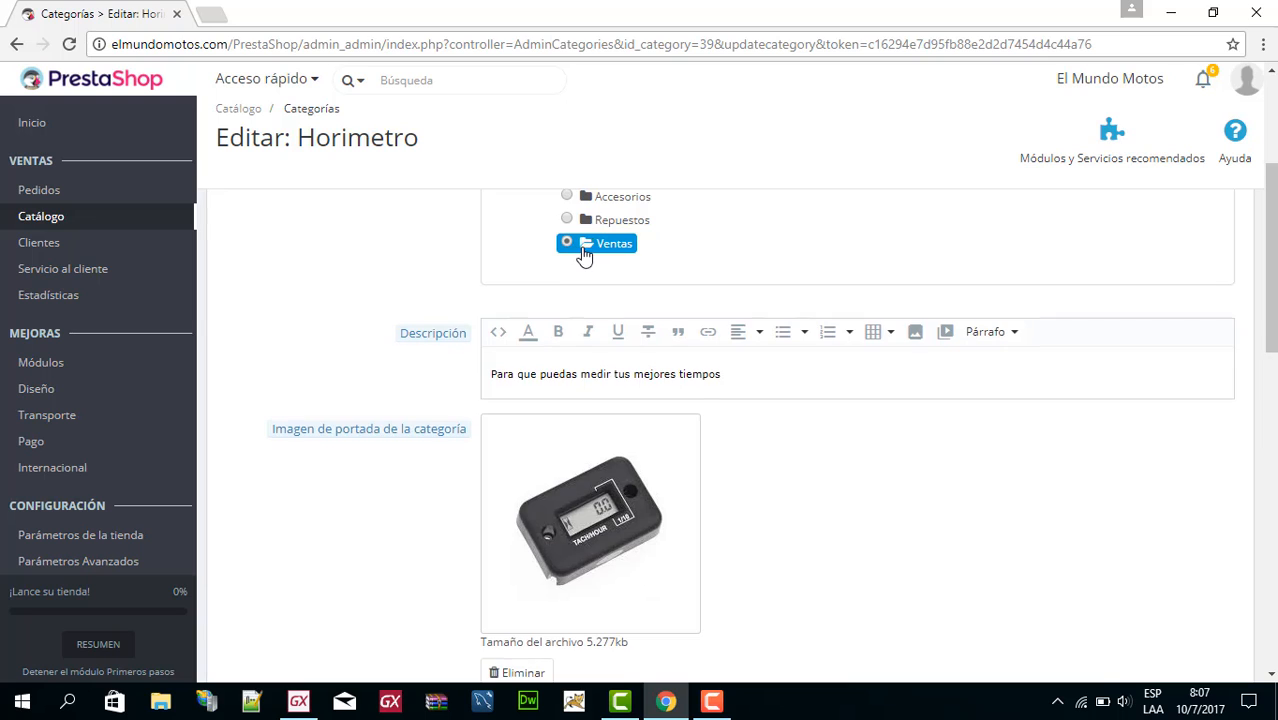
scroll(600, 335, up, 1)
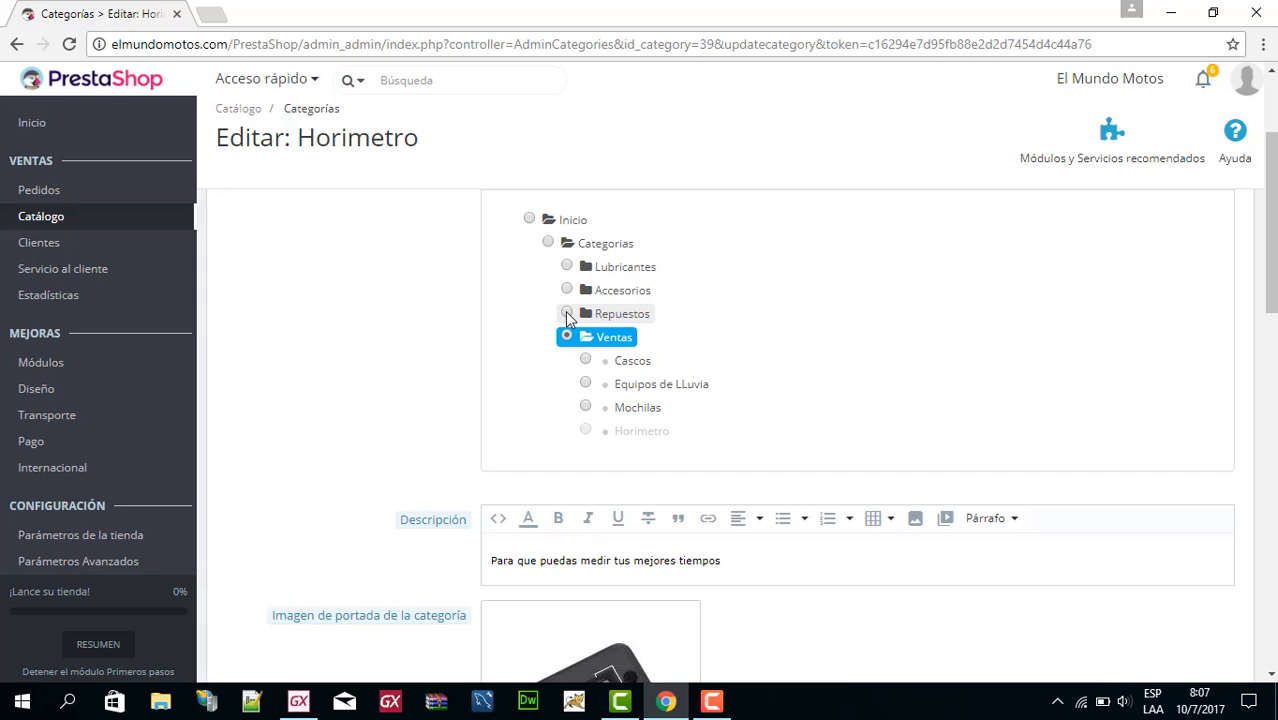
click(566, 313)
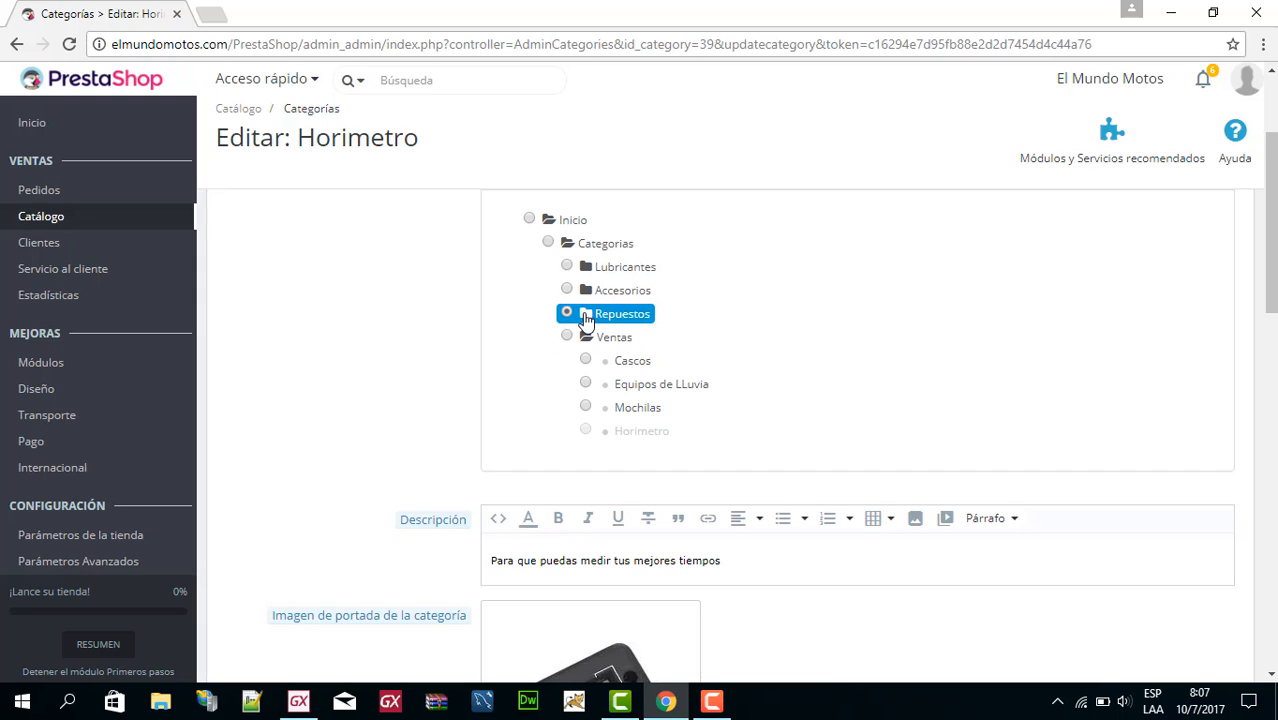
click(587, 316)
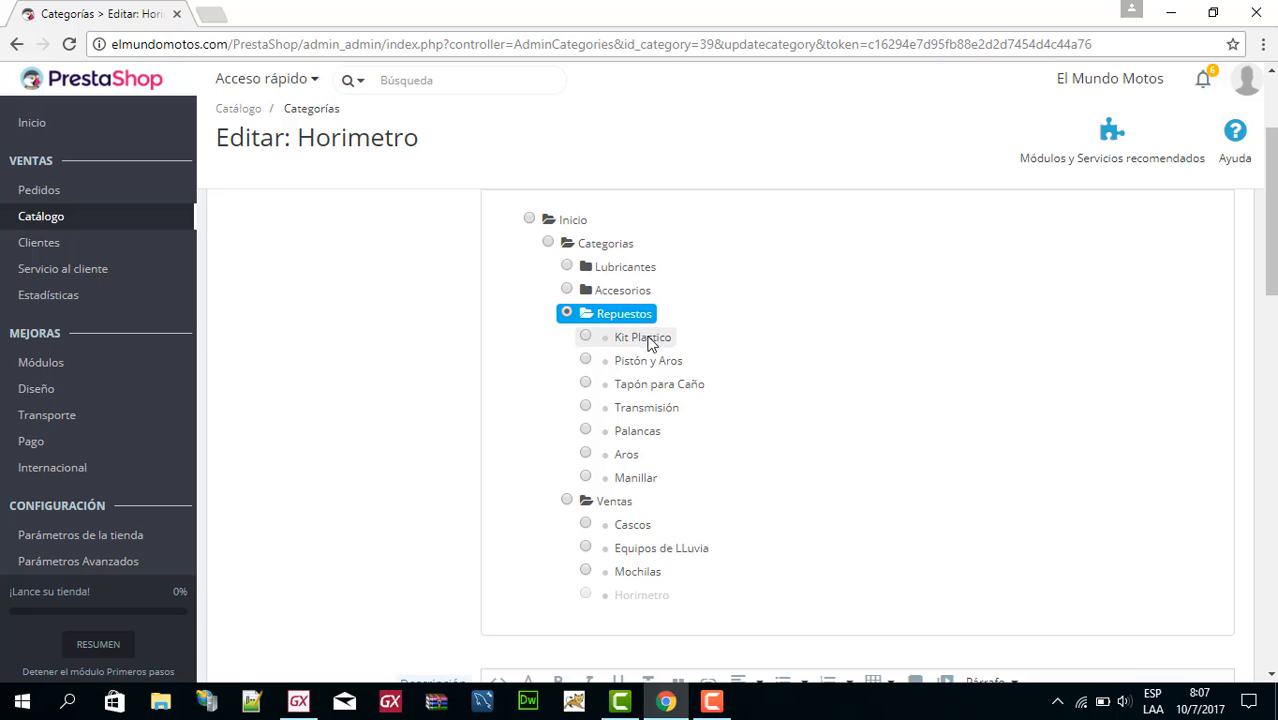
Review the rest of Horimetro's edit form, including its description, cover image, thumbnail, friendly URL, group access and visibility.
scroll(688, 358, down, 7)
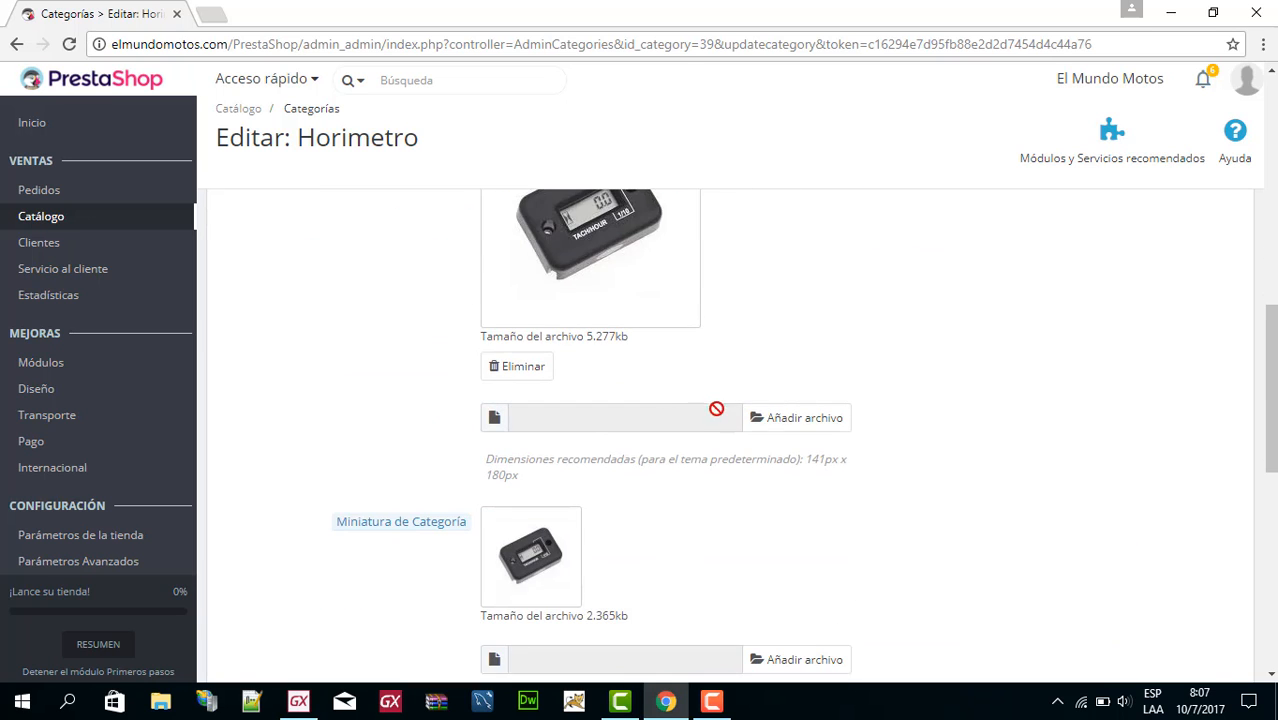
scroll(690, 400, down, 10)
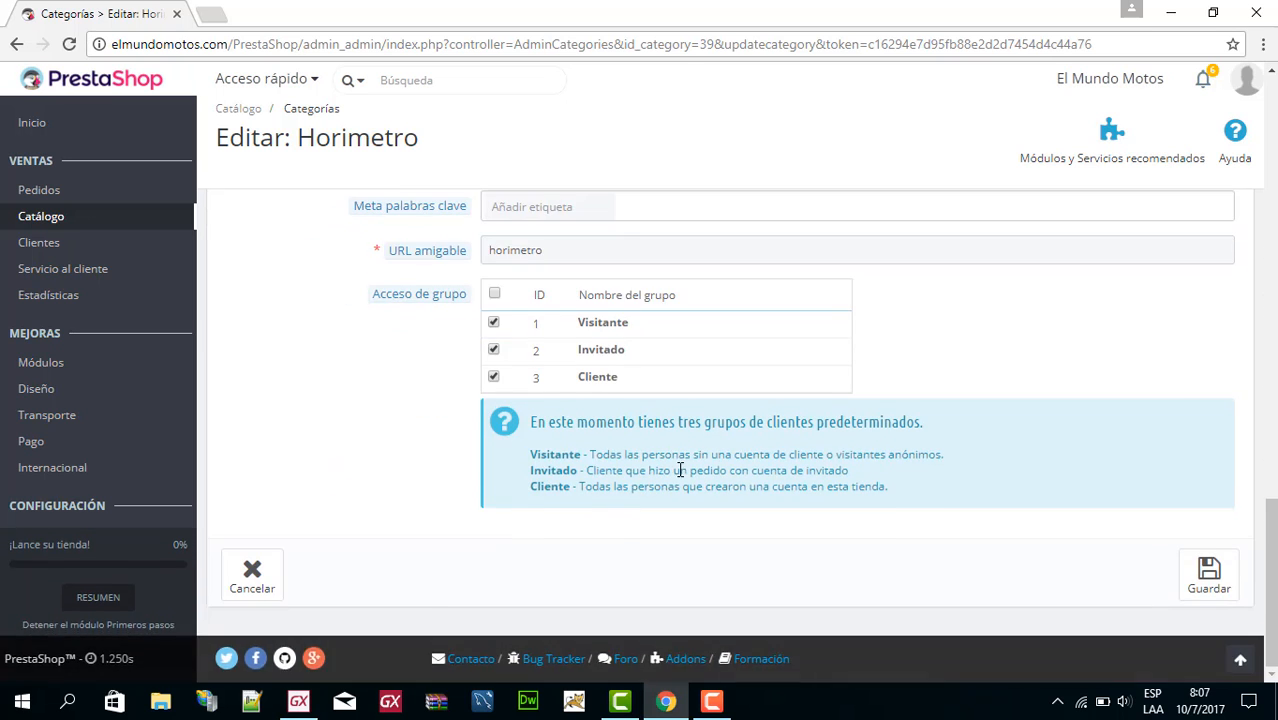
scroll(680, 465, up, 15)
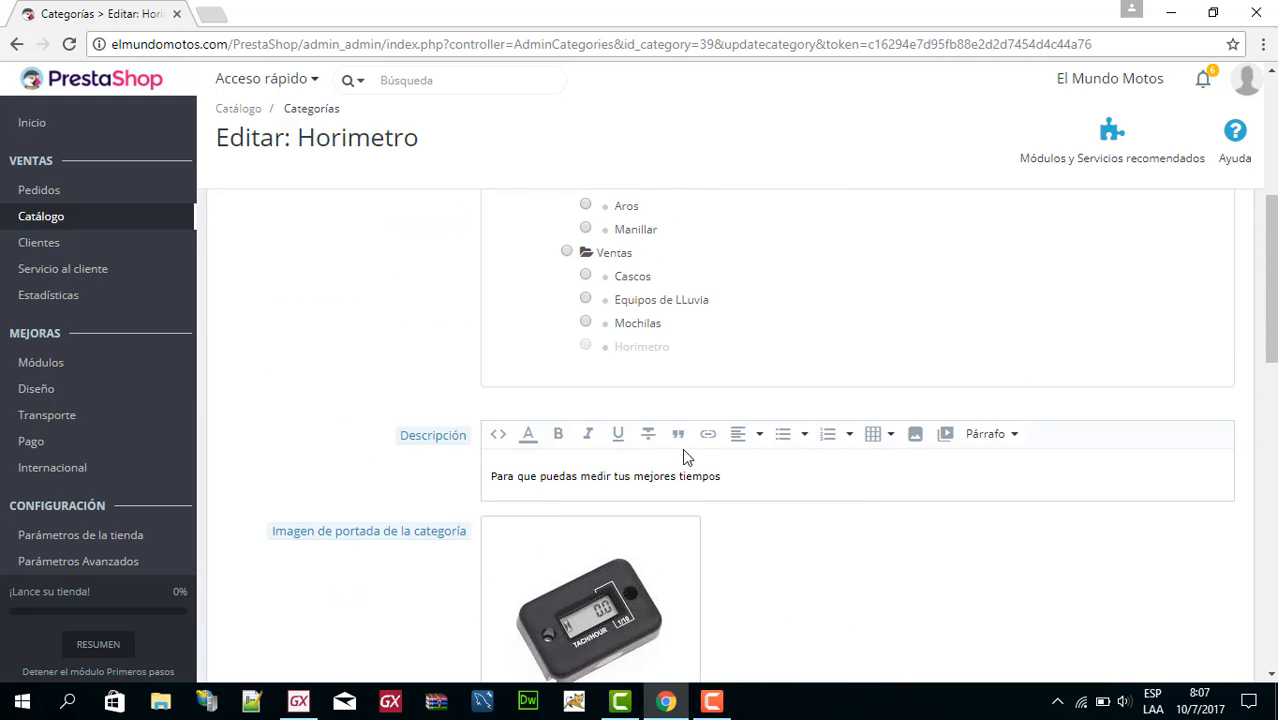
scroll(668, 458, up, 3)
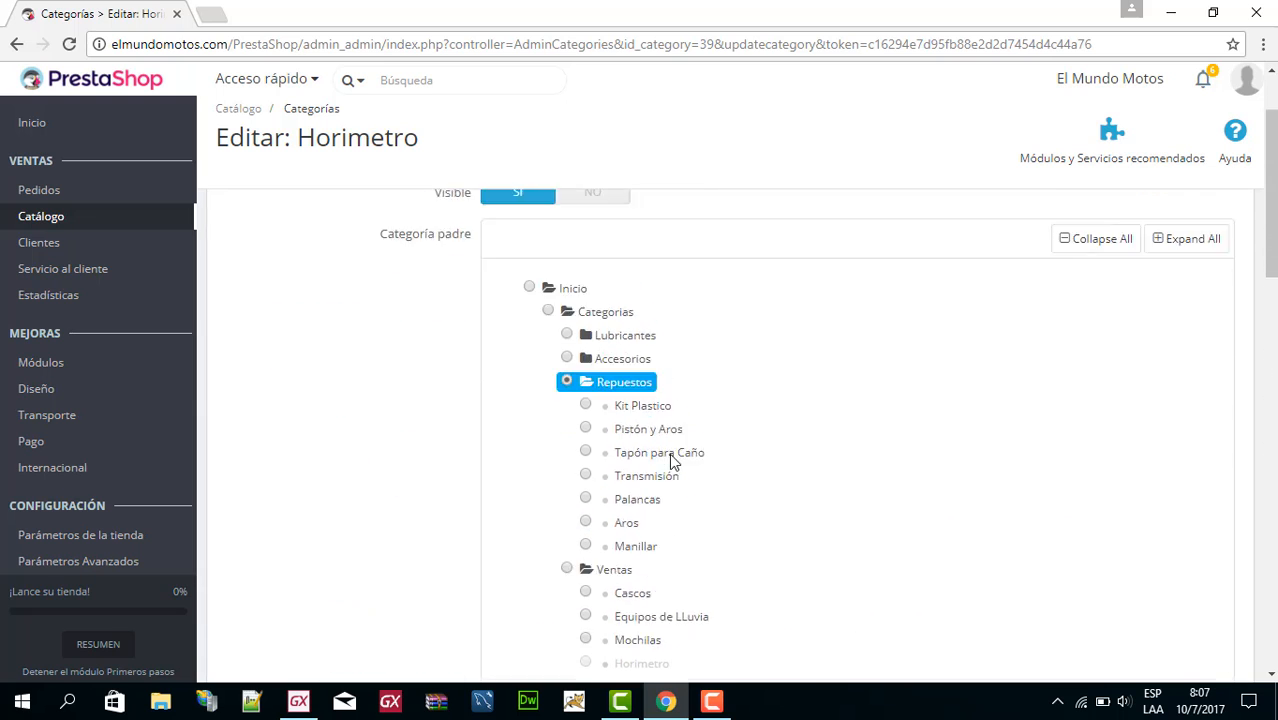
scroll(672, 461, up, 1)
scroll(630, 365, down, 3)
scroll(639, 351, up, 2)
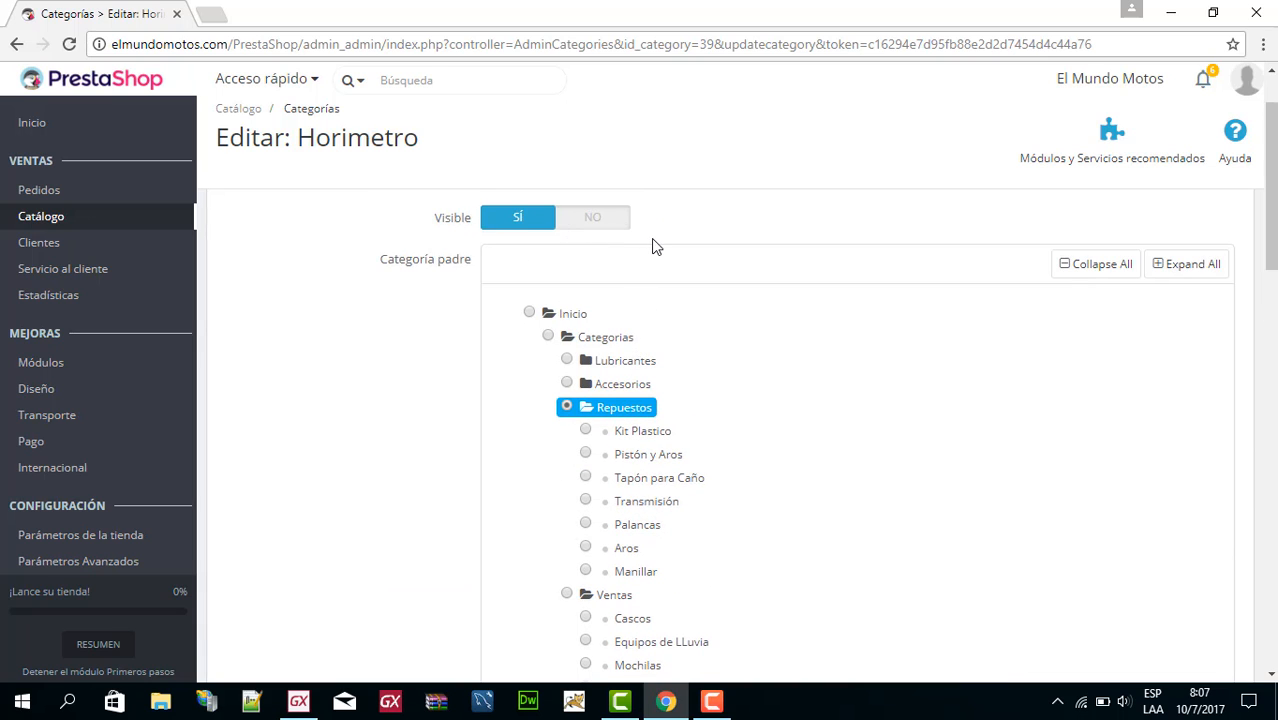
Check Horimetro's description, images, meta fields, friendly URL and group access, and cancel the edit without saving.
scroll(656, 242, down, 6)
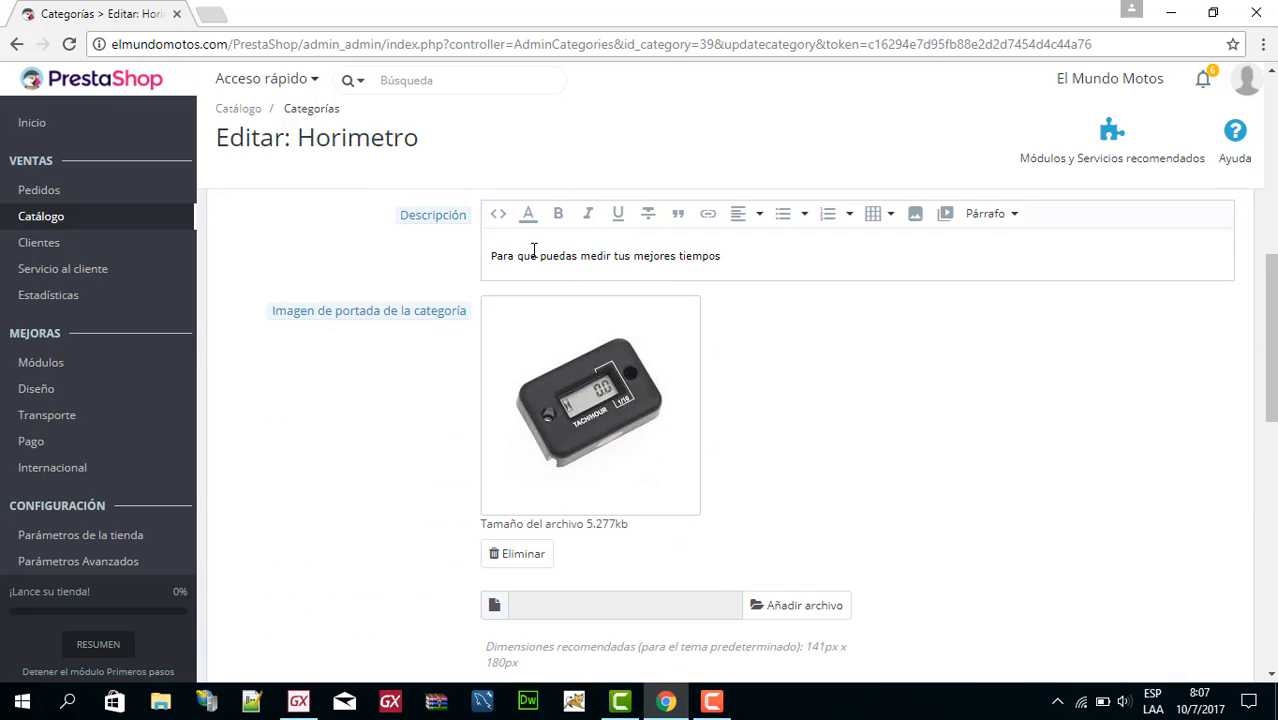
scroll(690, 370, down, 3)
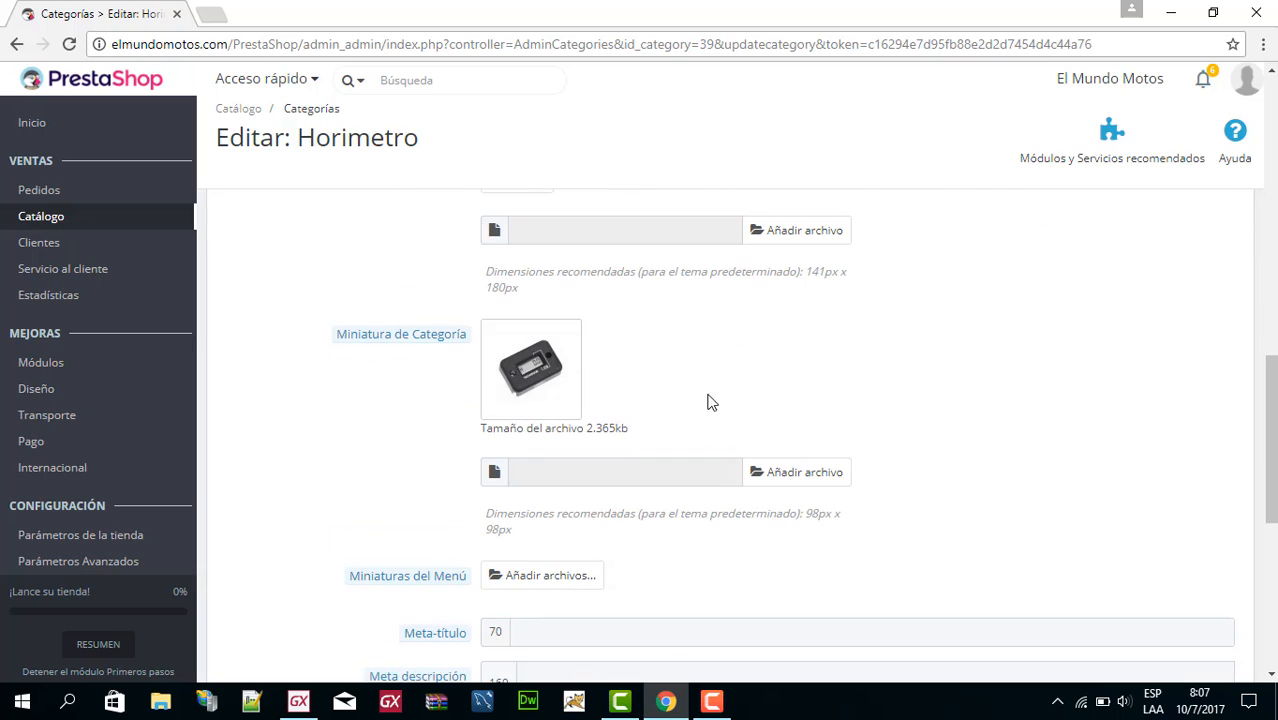
scroll(568, 393, down, 3)
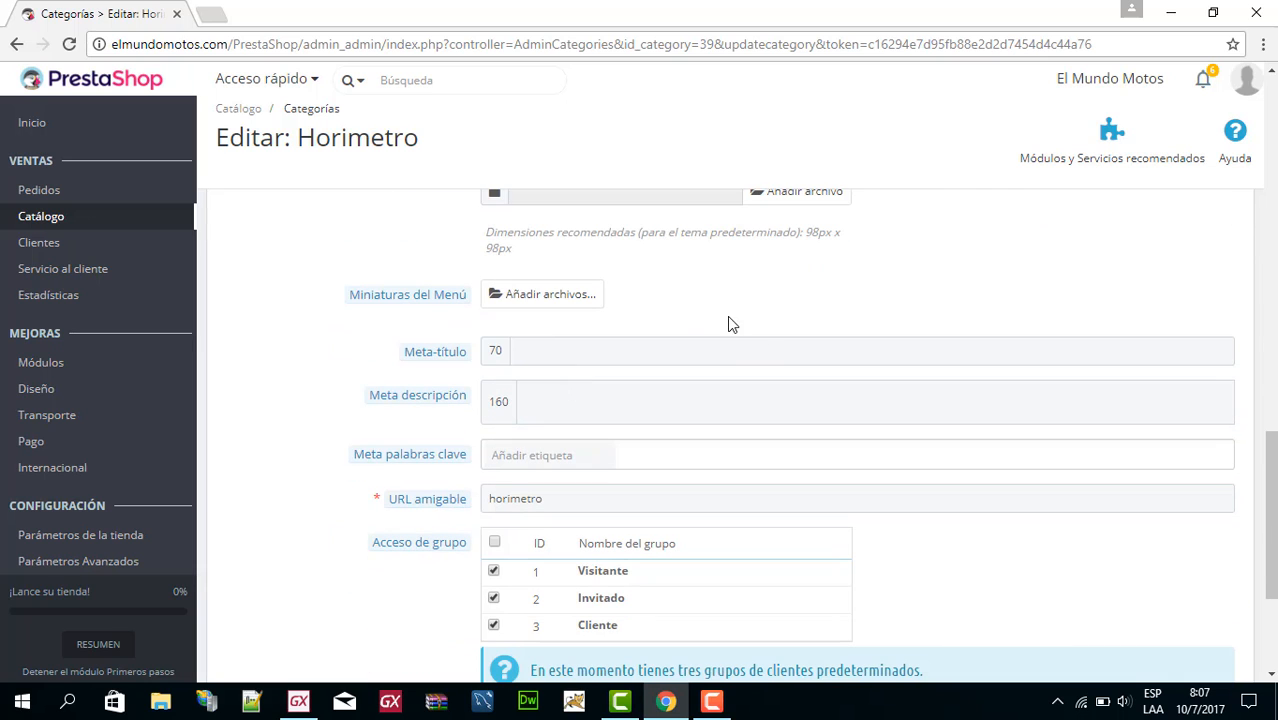
scroll(700, 350, up, 3)
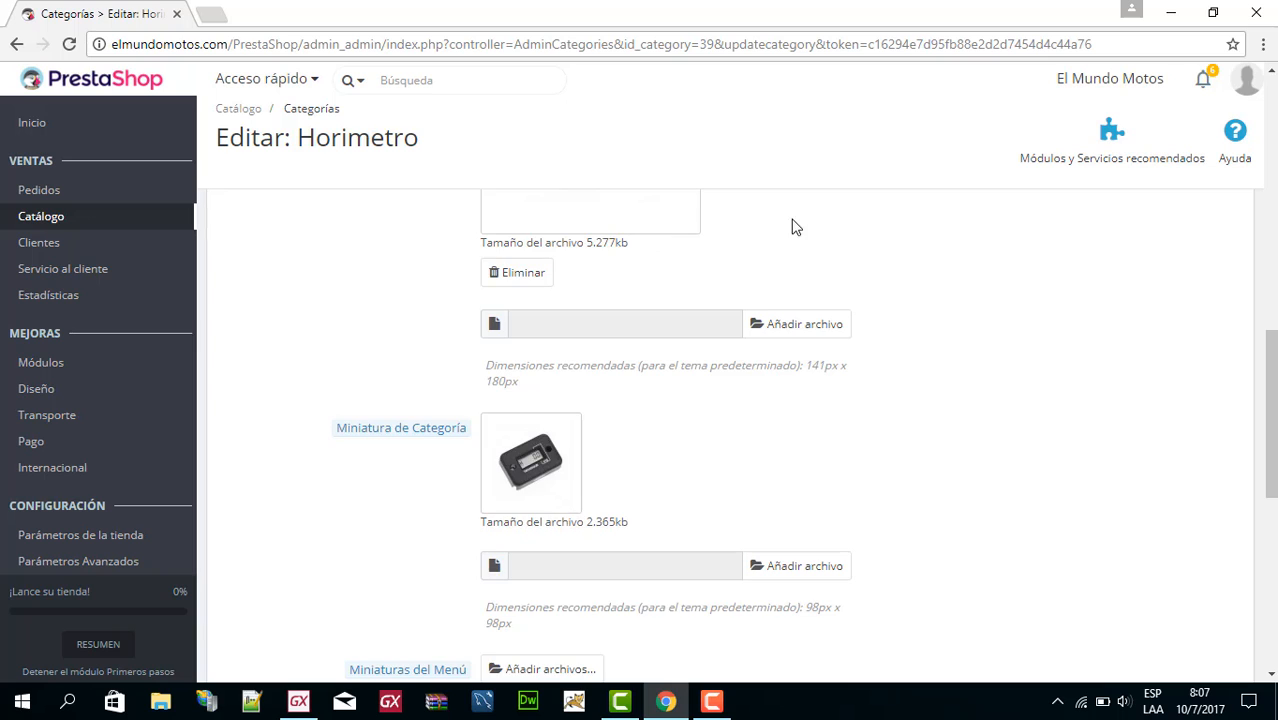
scroll(659, 282, down, 5)
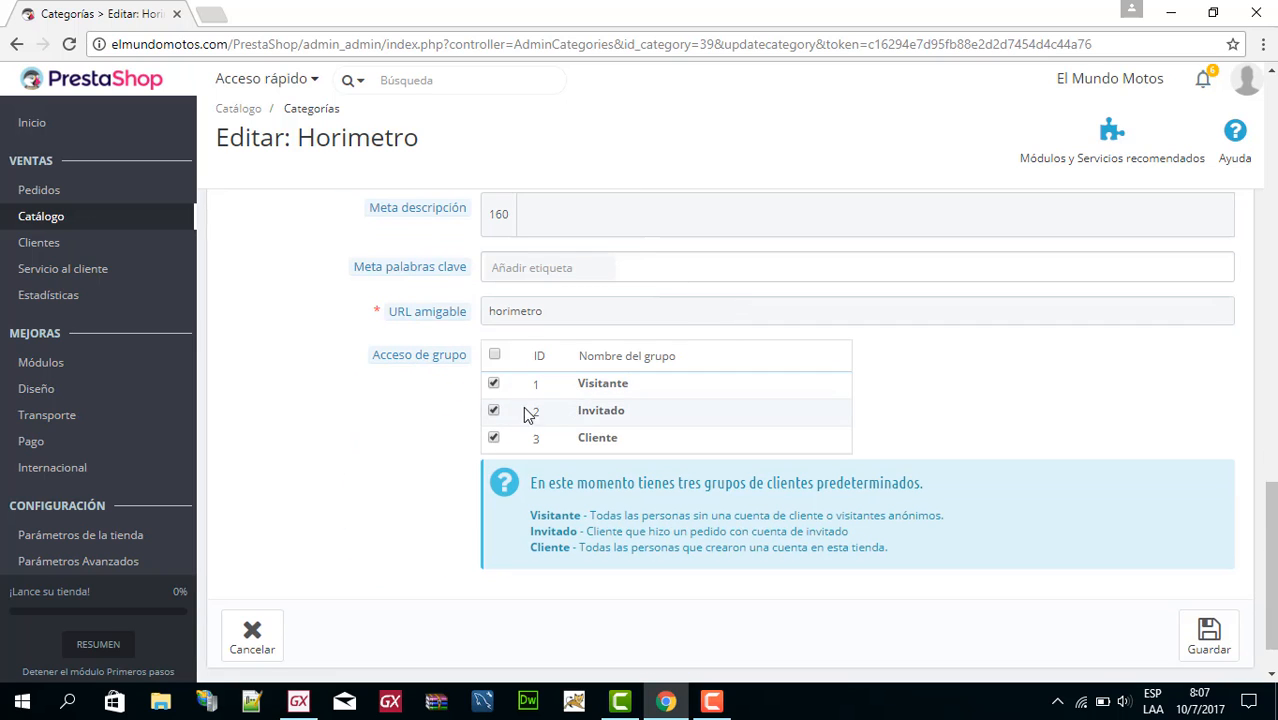
scroll(733, 409, down, 1)
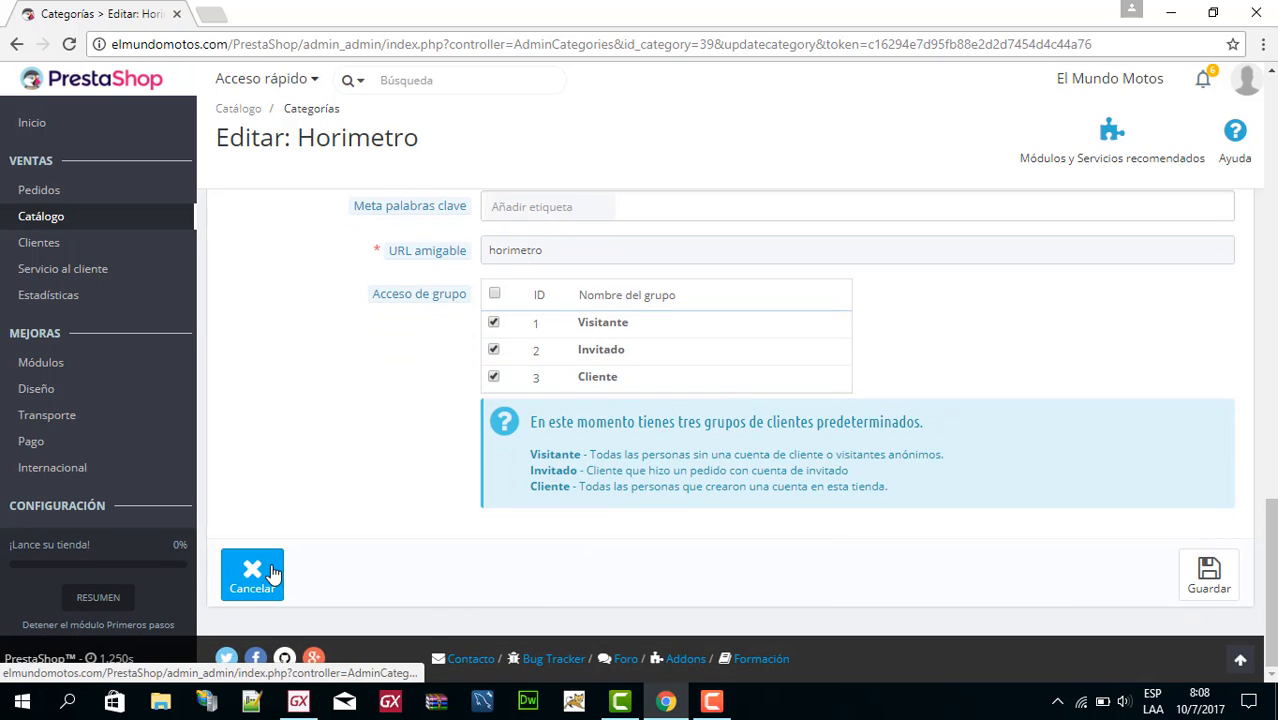
click(270, 572)
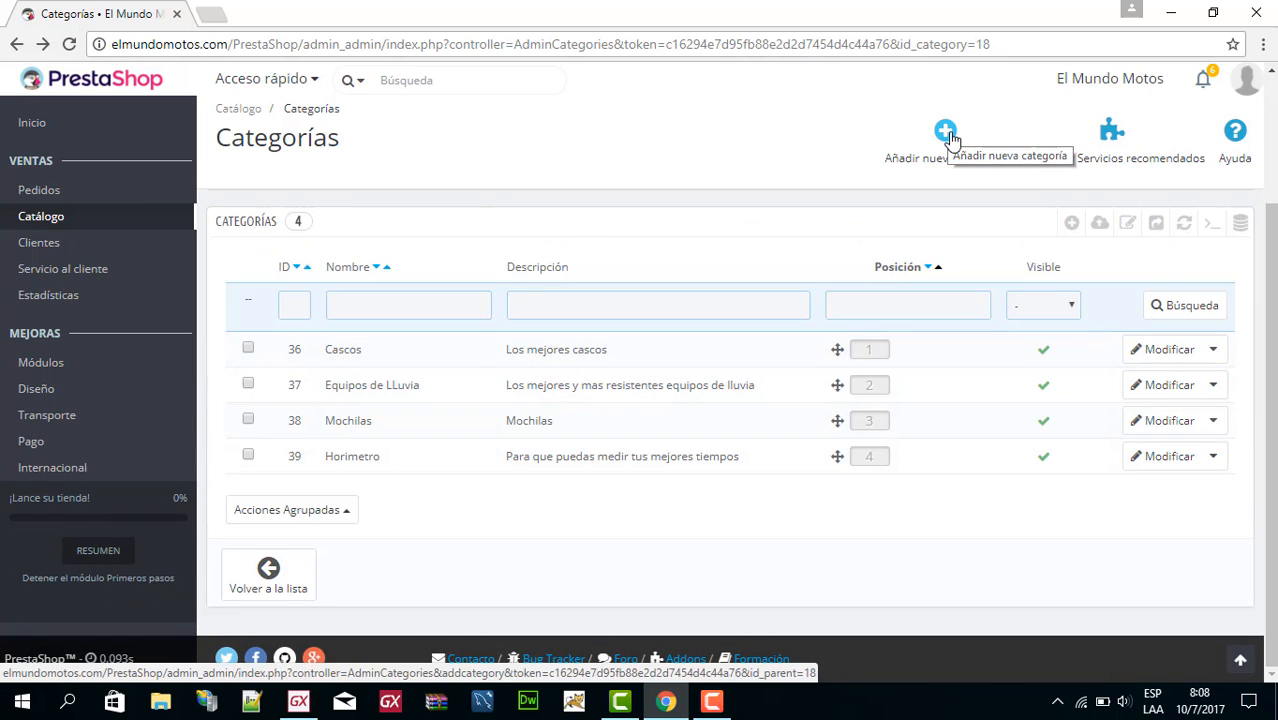
Open the catalogue's Monitorización page and examine the lists of empty categories and products without available quantities.
mouse_move(84, 222)
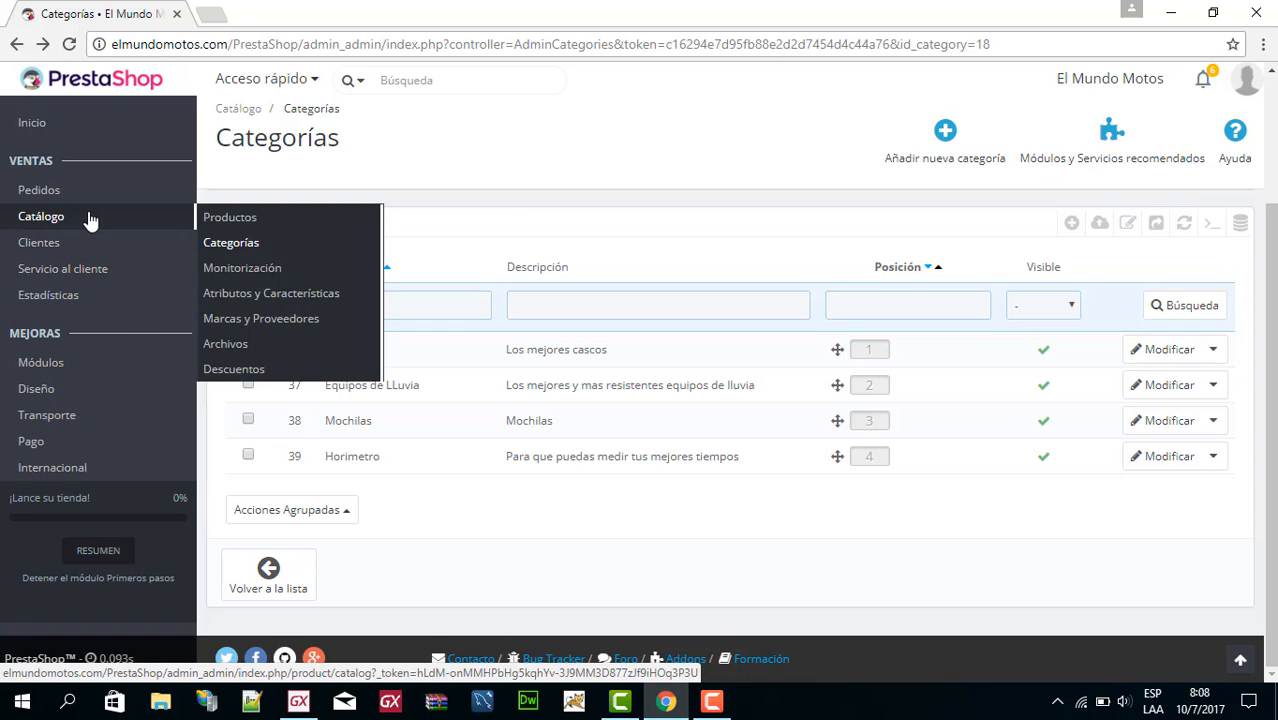
click(250, 270)
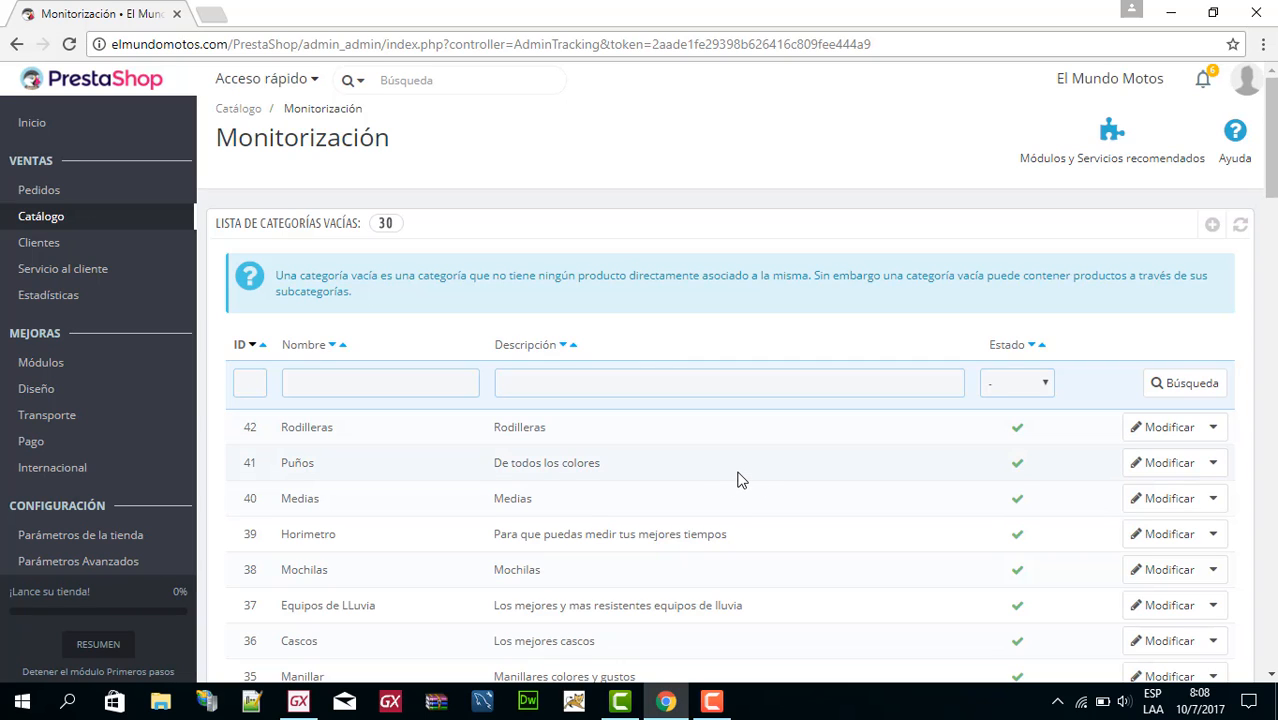
scroll(740, 478, down, 2)
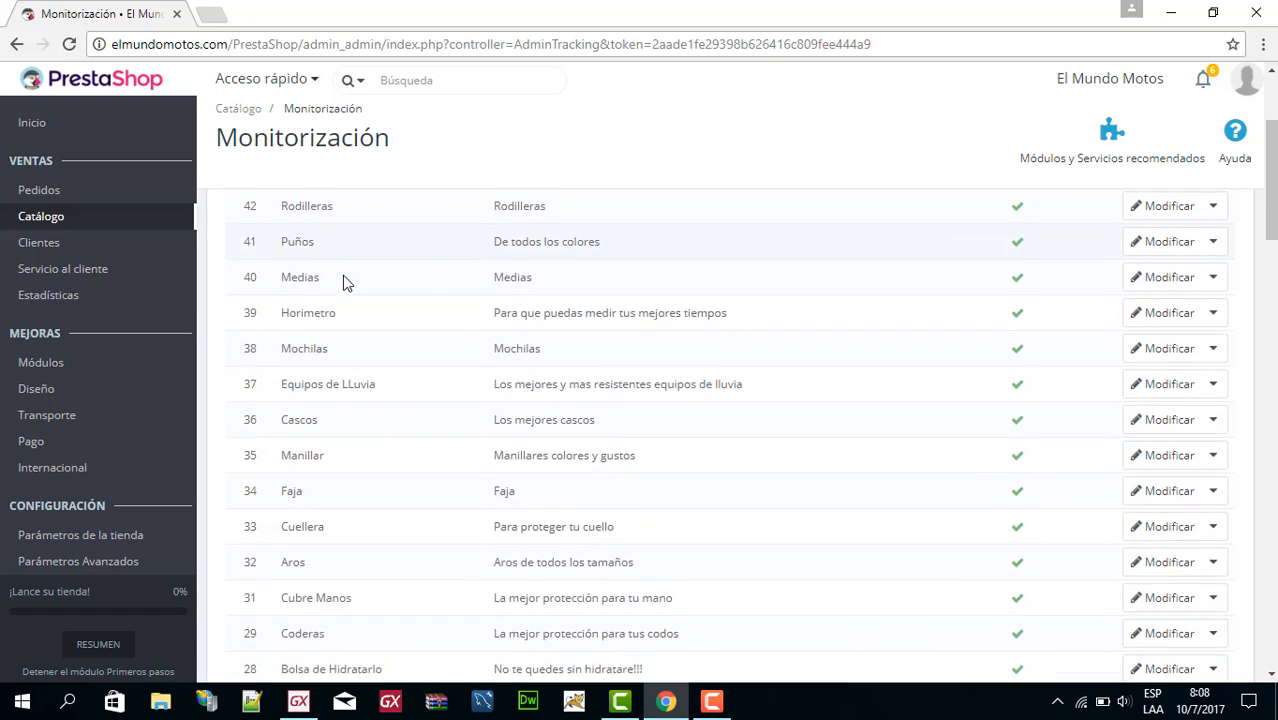
scroll(343, 280, down, 7)
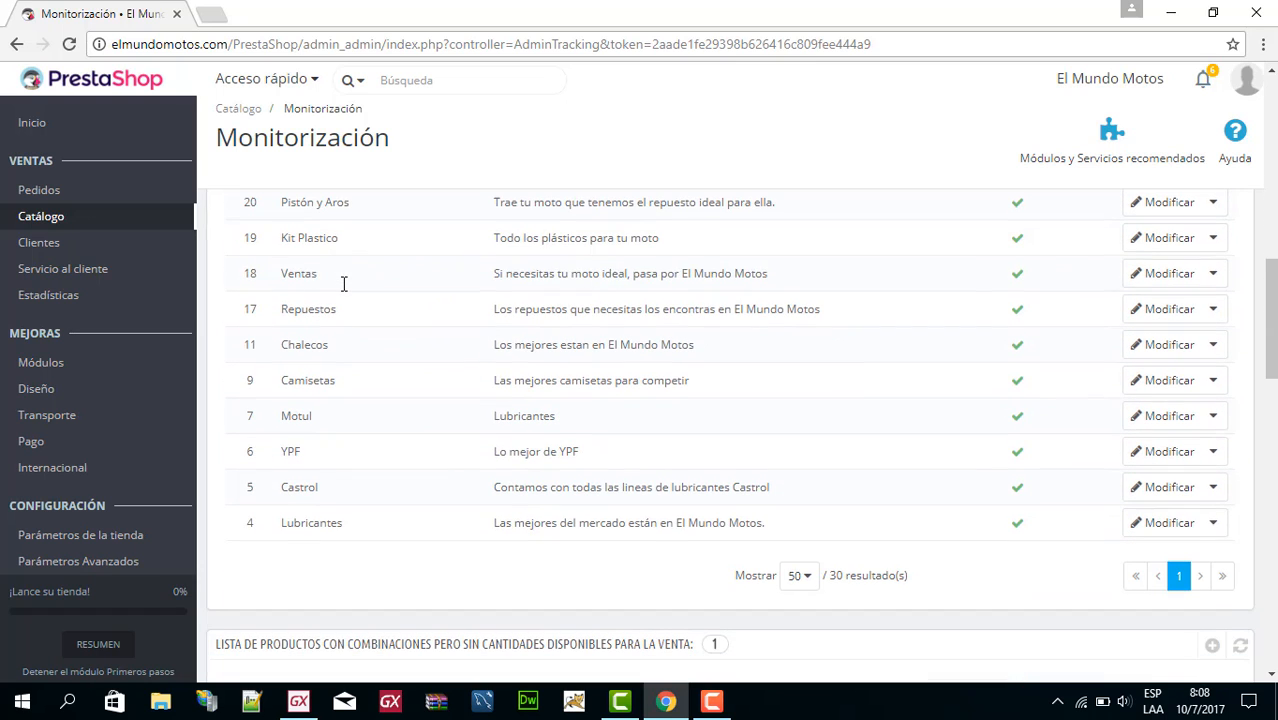
scroll(342, 286, down, 4)
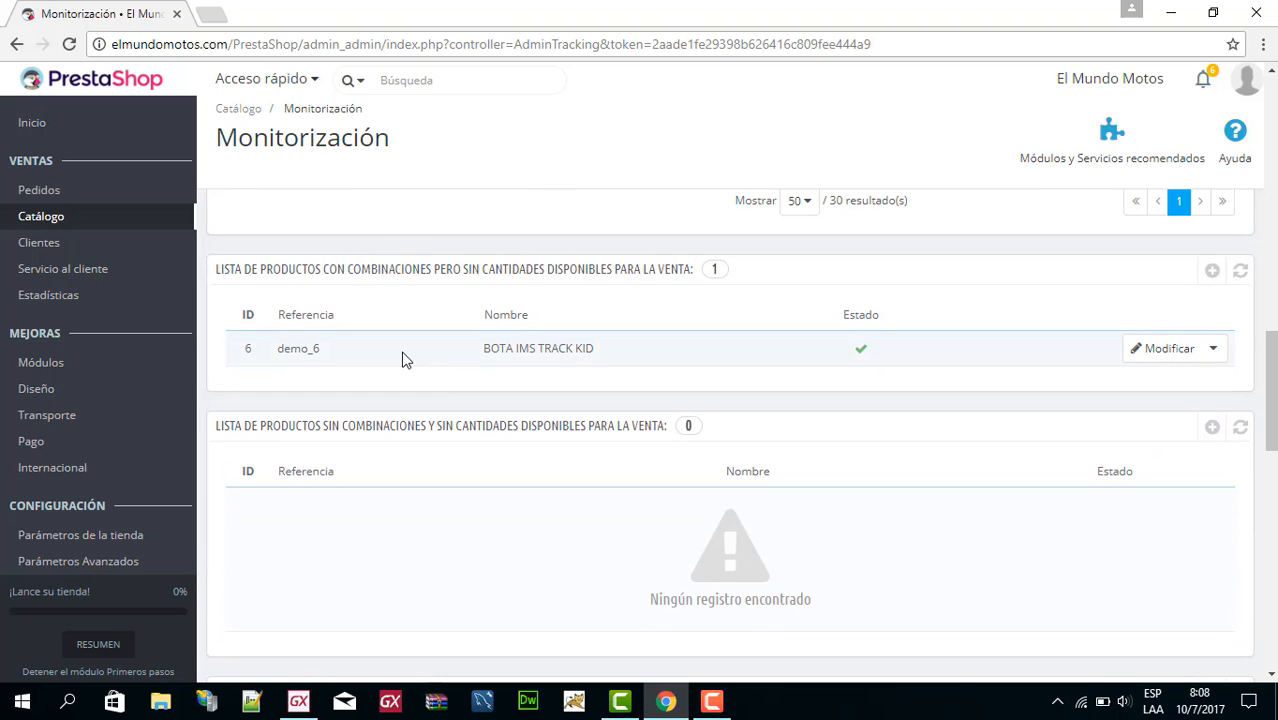
scroll(402, 360, up, 8)
Open Atributos y Características and view the values of the Talla attribute.
mouse_move(40, 230)
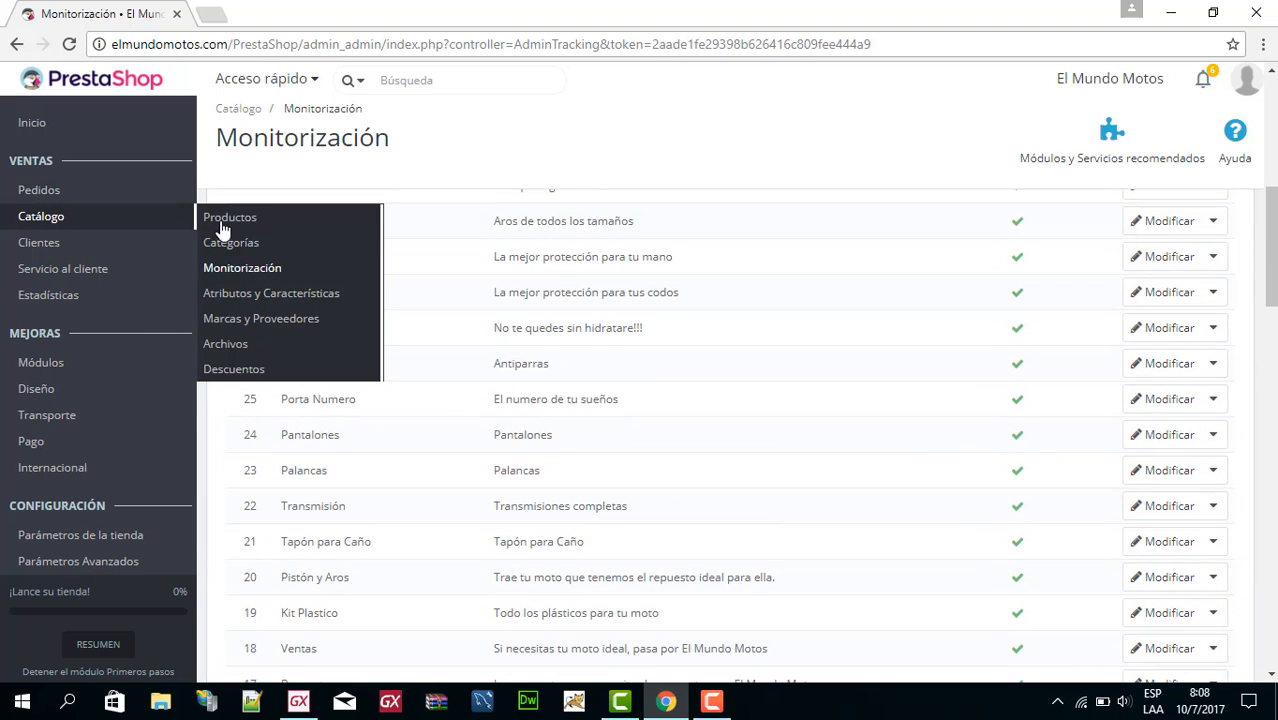
click(229, 300)
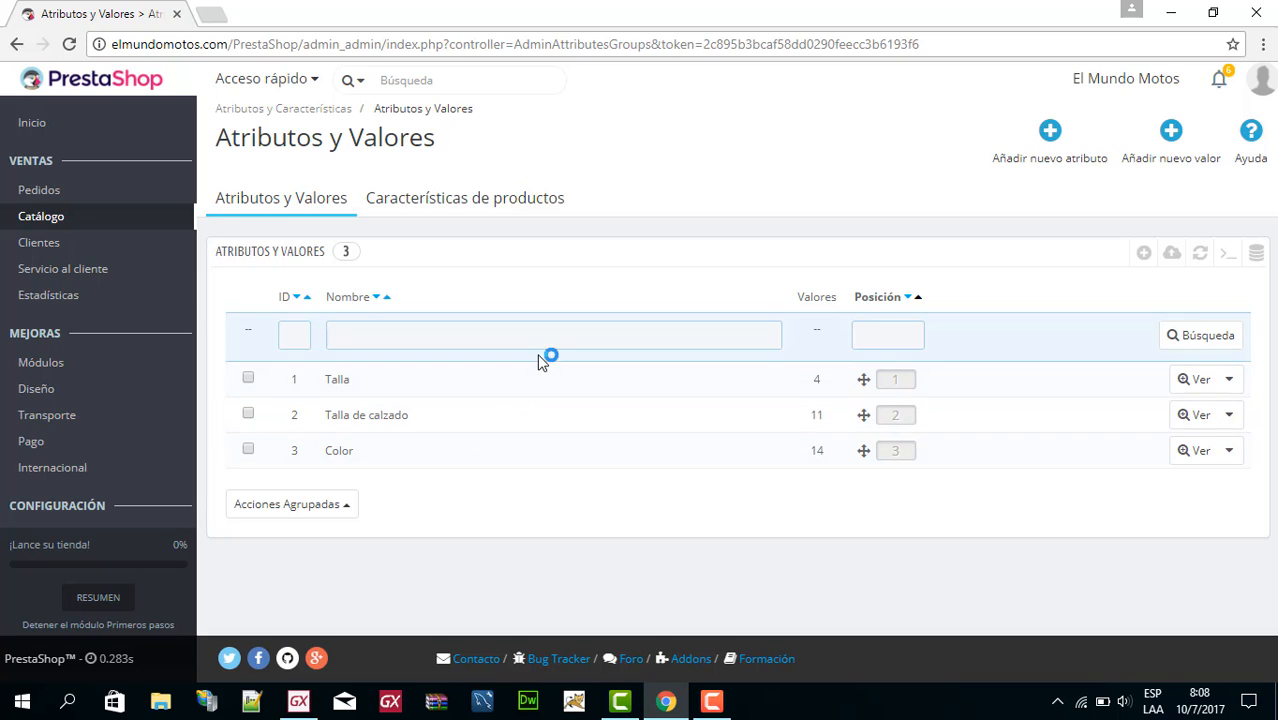
click(522, 390)
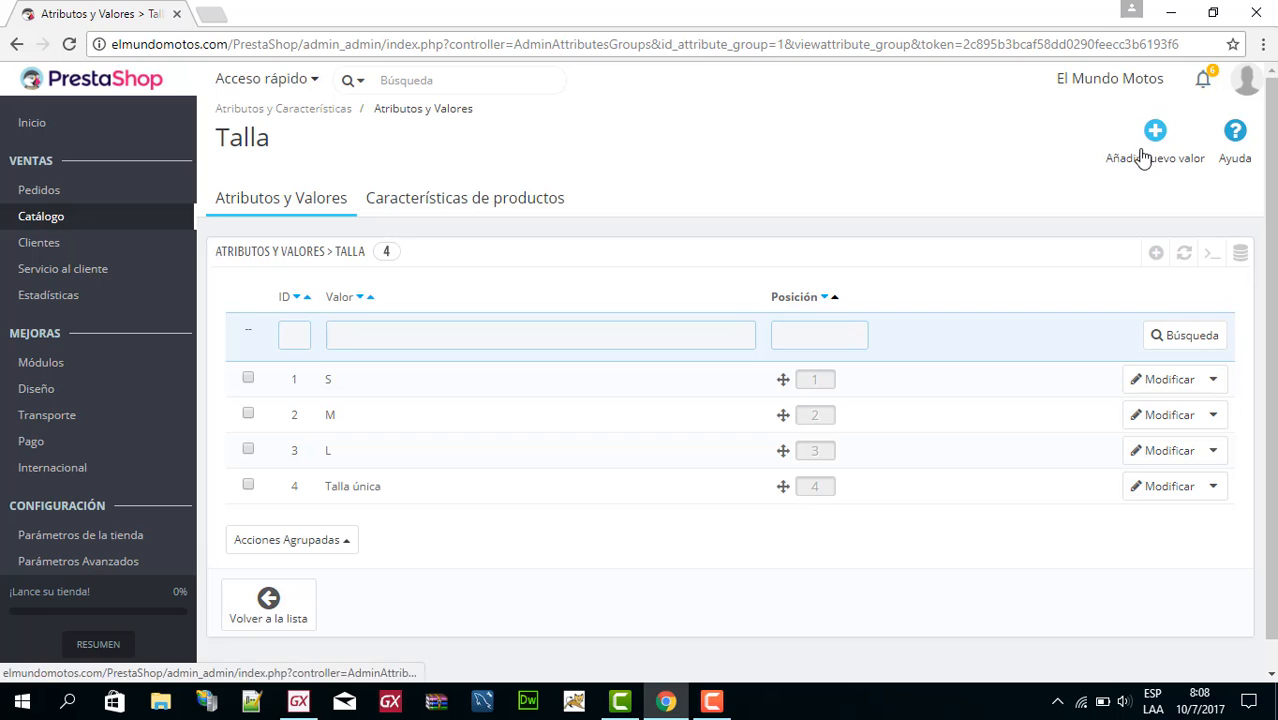
scroll(545, 160, down, 1)
Examine the list under Características de productos and return to the Atributos y Valores list.
click(490, 201)
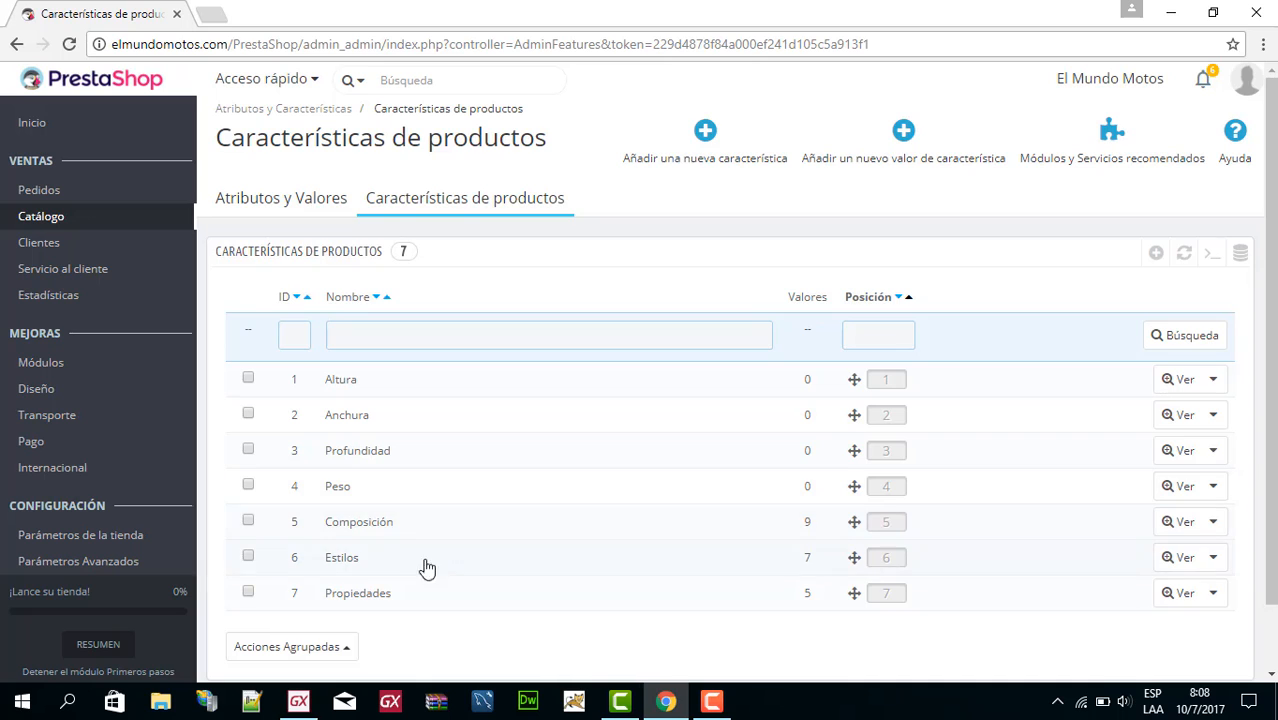
scroll(460, 575, down, 1)
scroll(587, 335, up, 1)
click(261, 208)
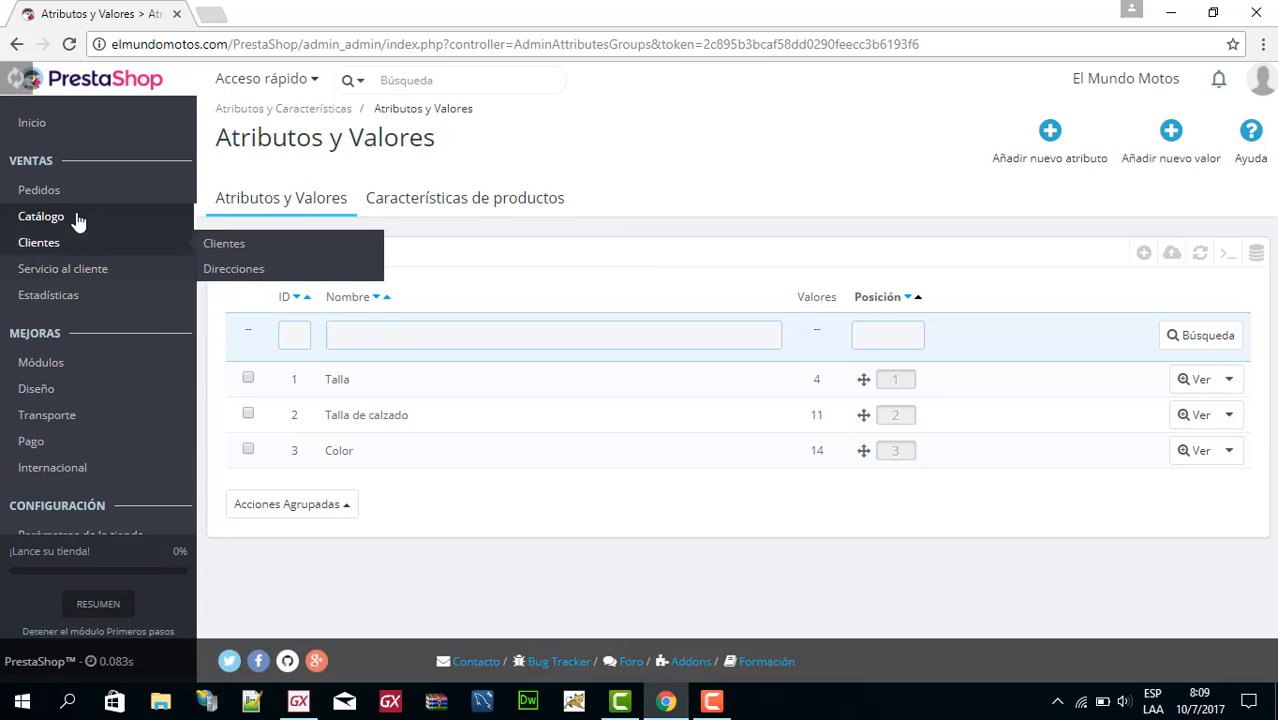
Open the product CONJUNTO PARA NIÑOS for editing from the product list and examine its features, brand and associated categories.
mouse_move(143, 224)
click(249, 220)
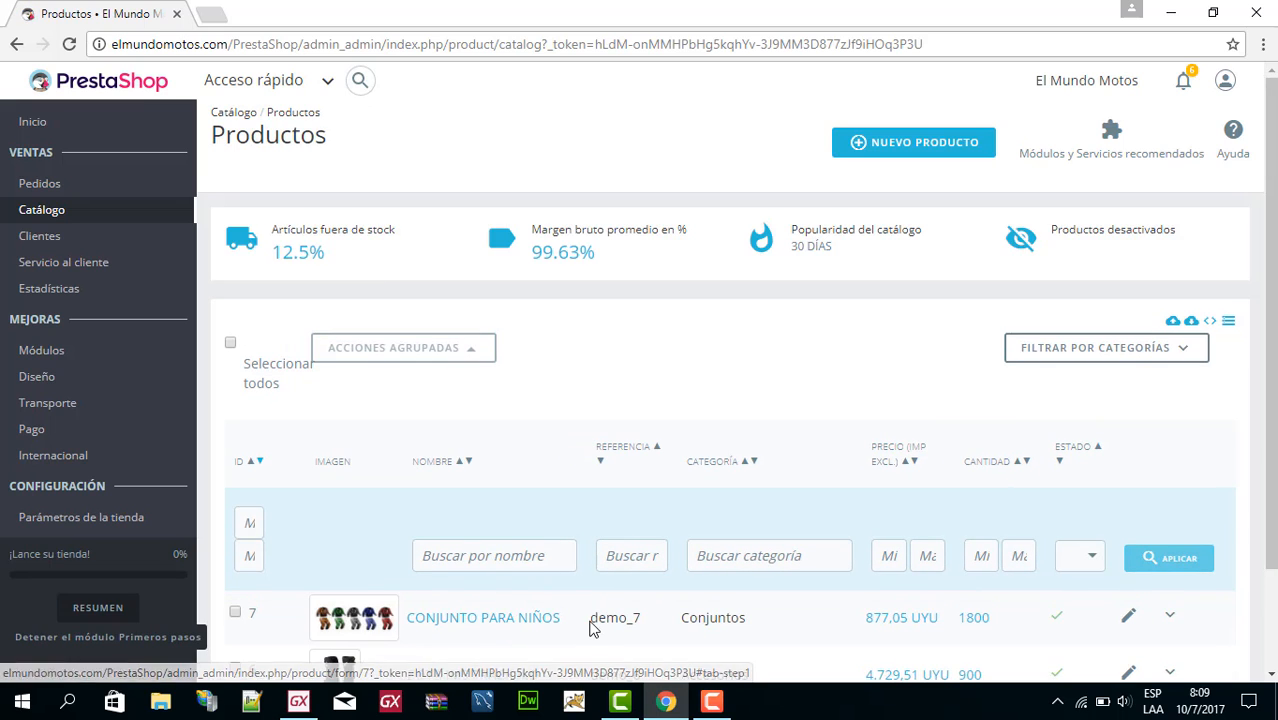
click(1129, 624)
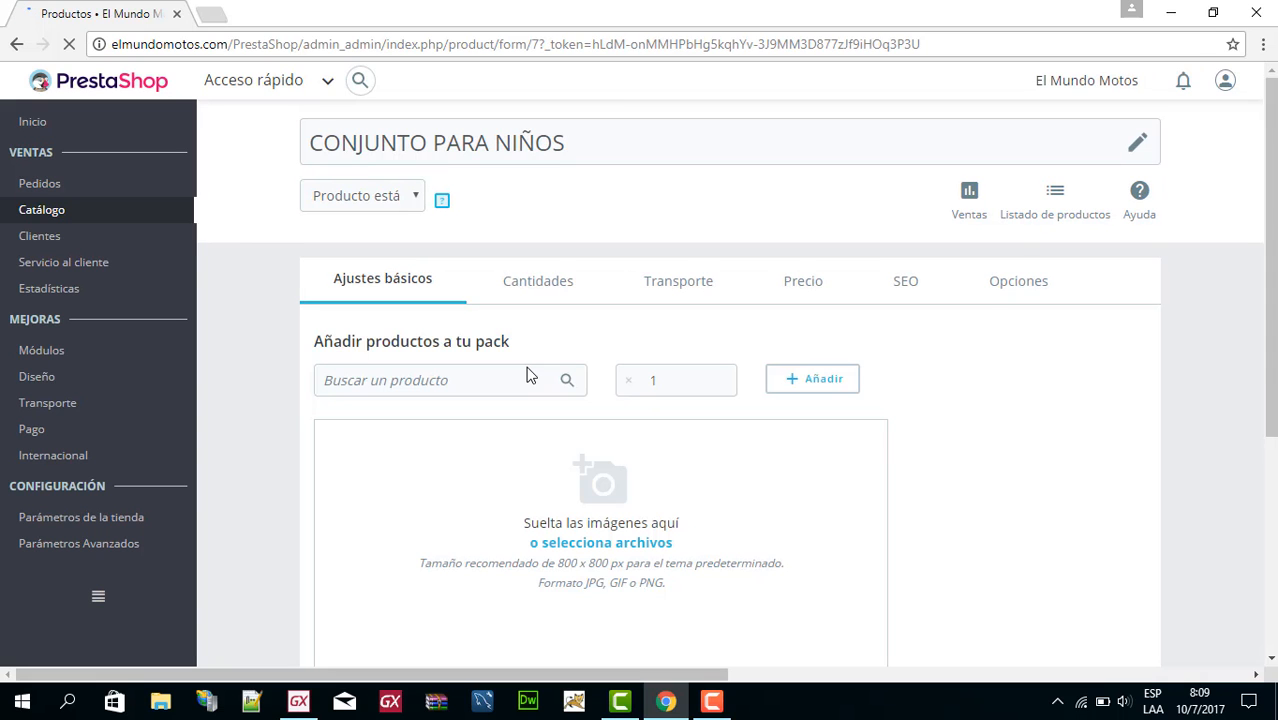
scroll(529, 375, down, 10)
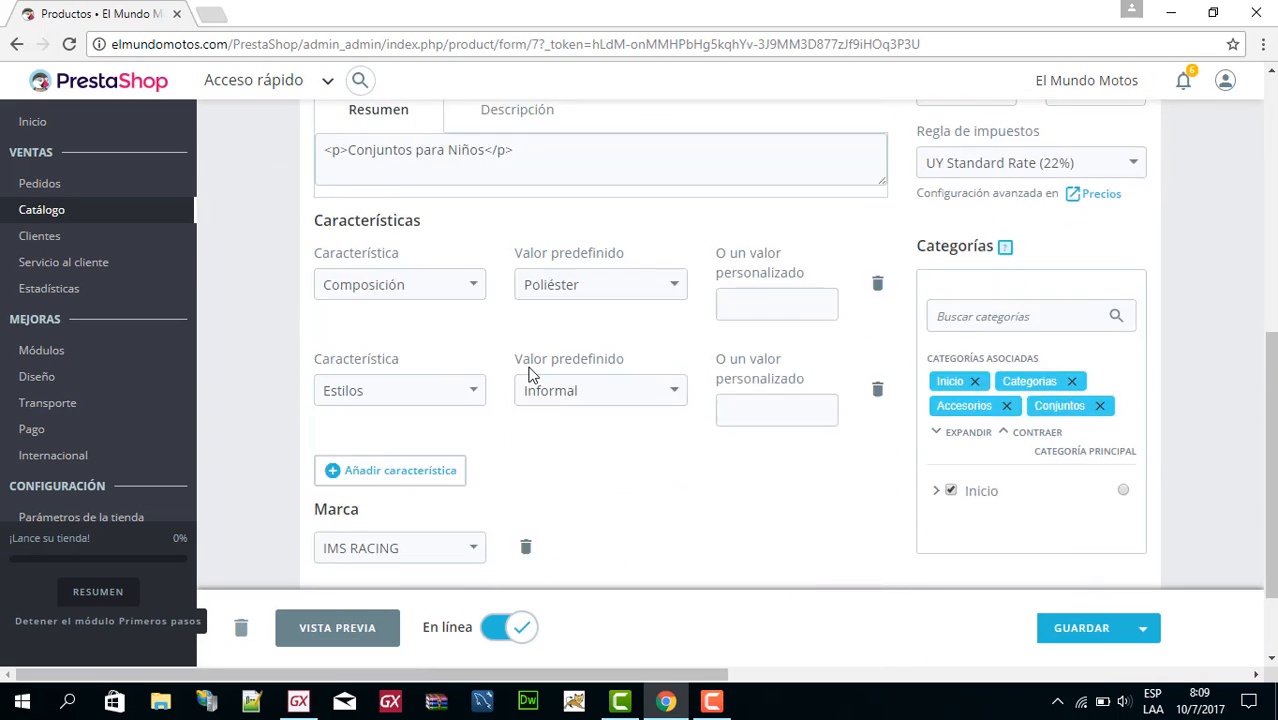
scroll(465, 326, up, 1)
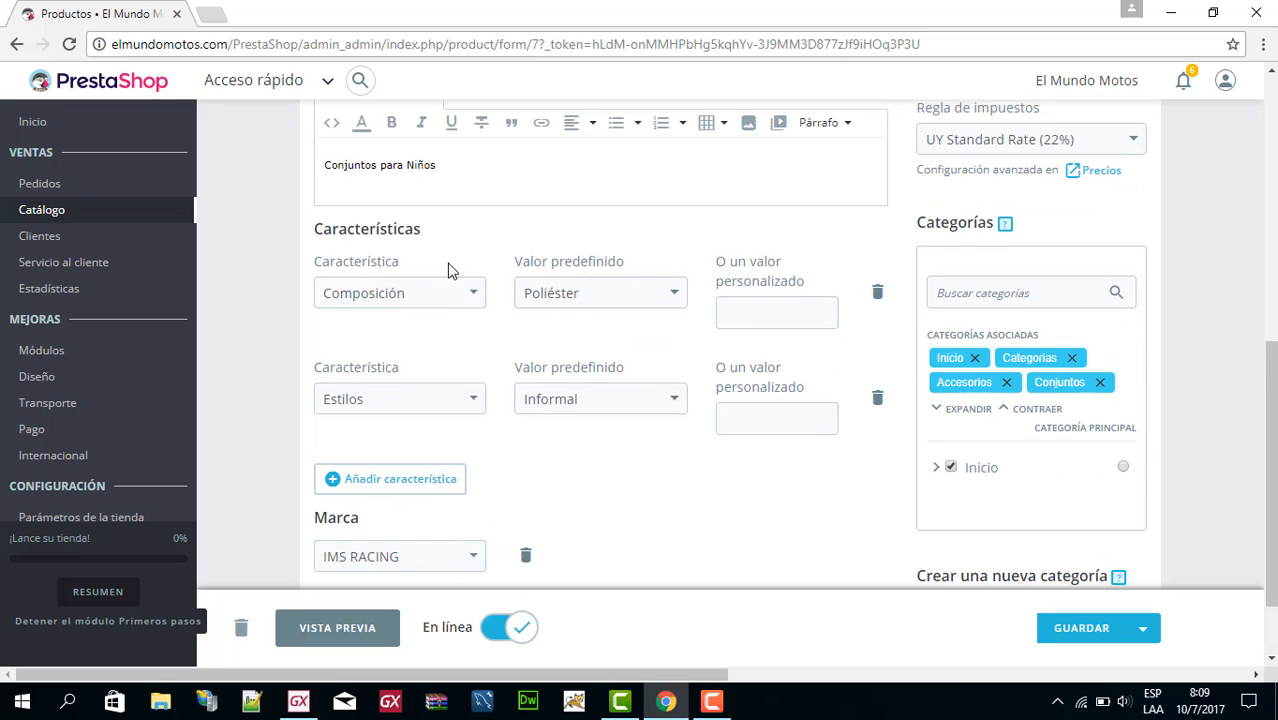
scroll(550, 370, down, 1)
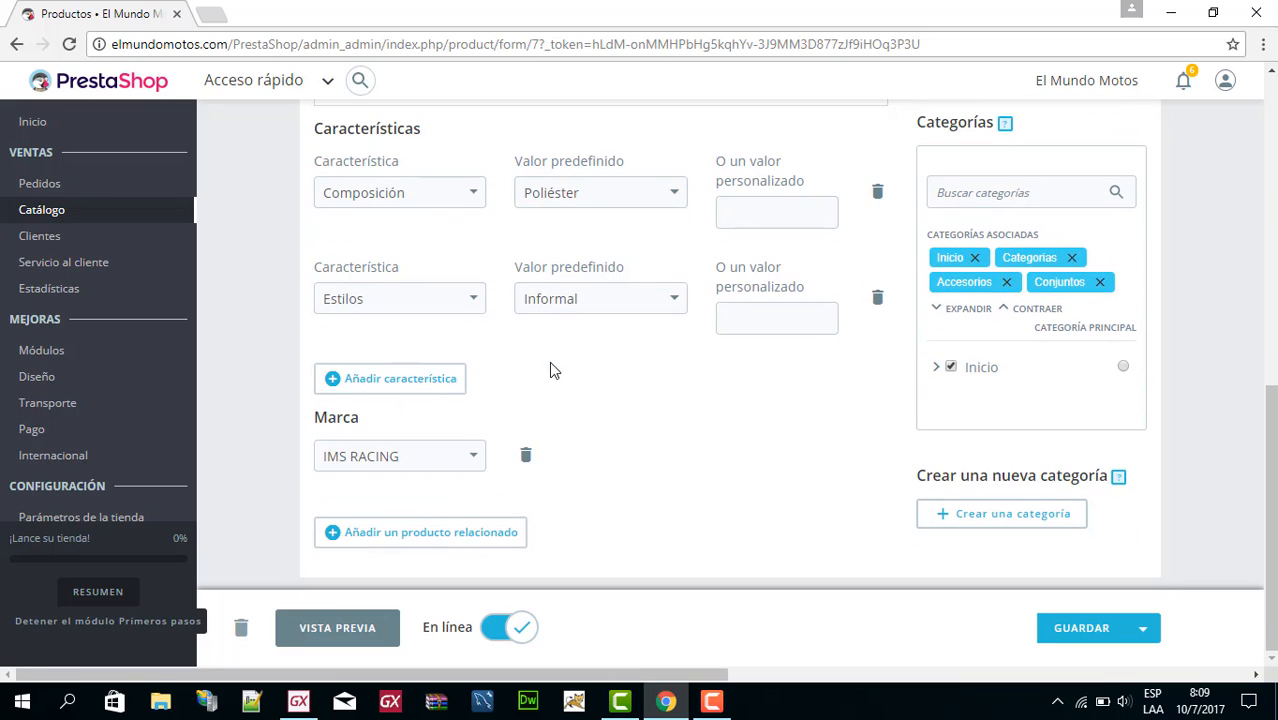
Open Marcas y Proveedores and look through the list of brands and their logos.
mouse_move(109, 217)
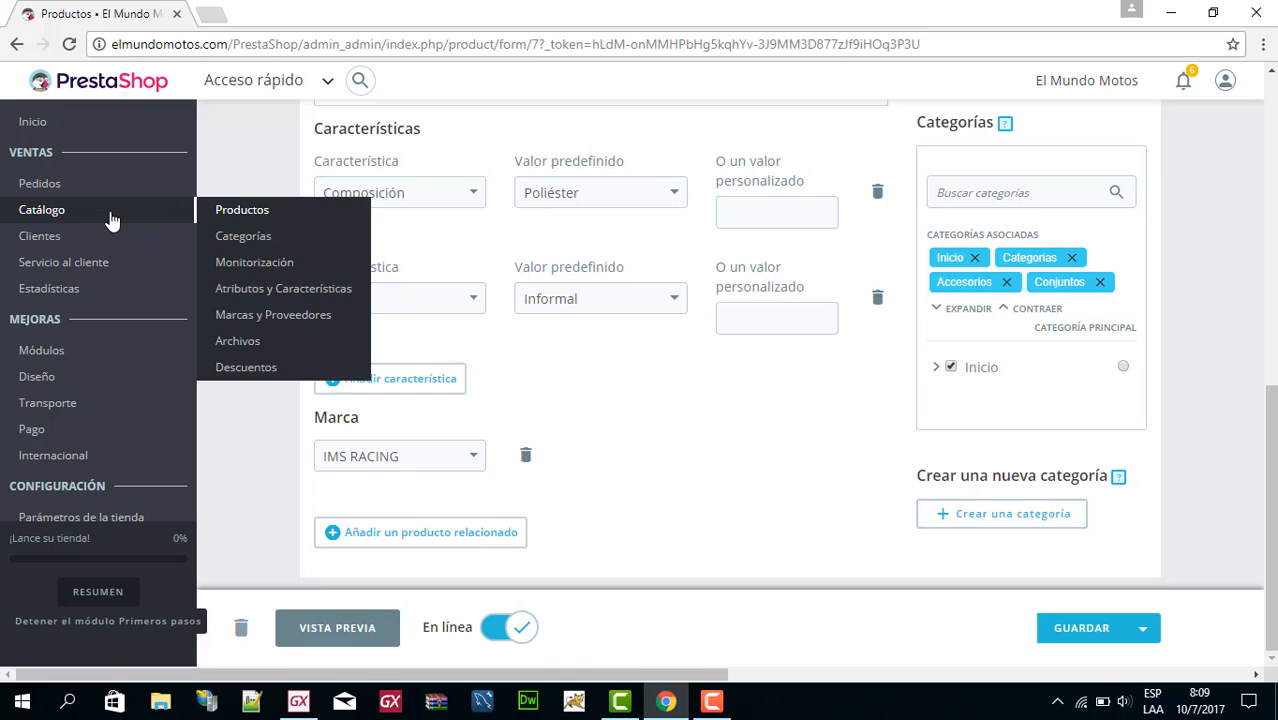
click(286, 314)
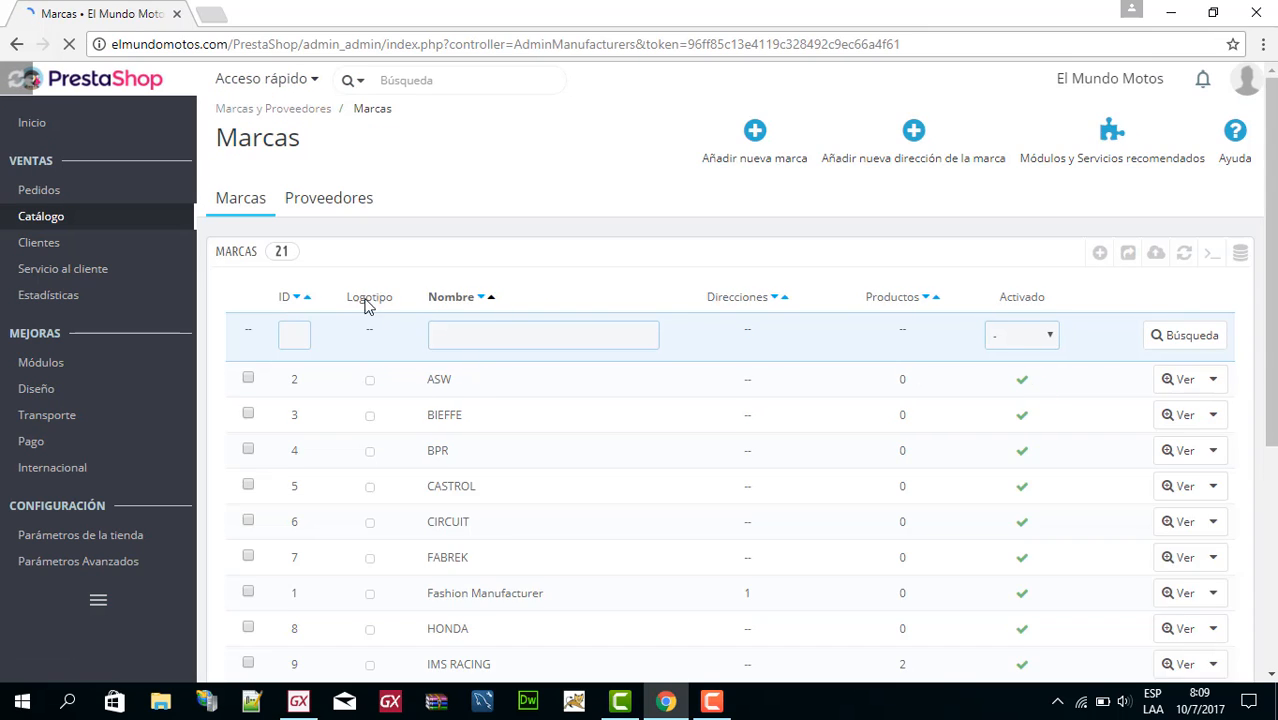
scroll(785, 408, down, 2)
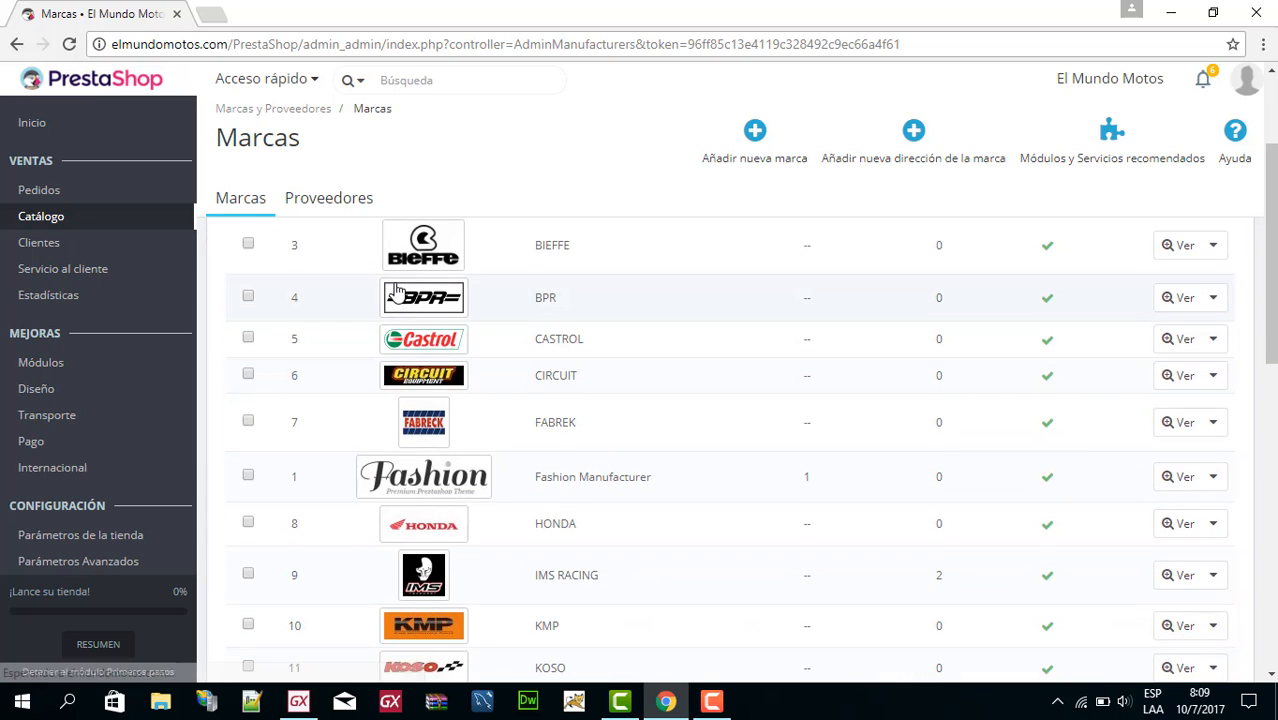
scroll(425, 330, down, 1)
scroll(430, 333, down, 4)
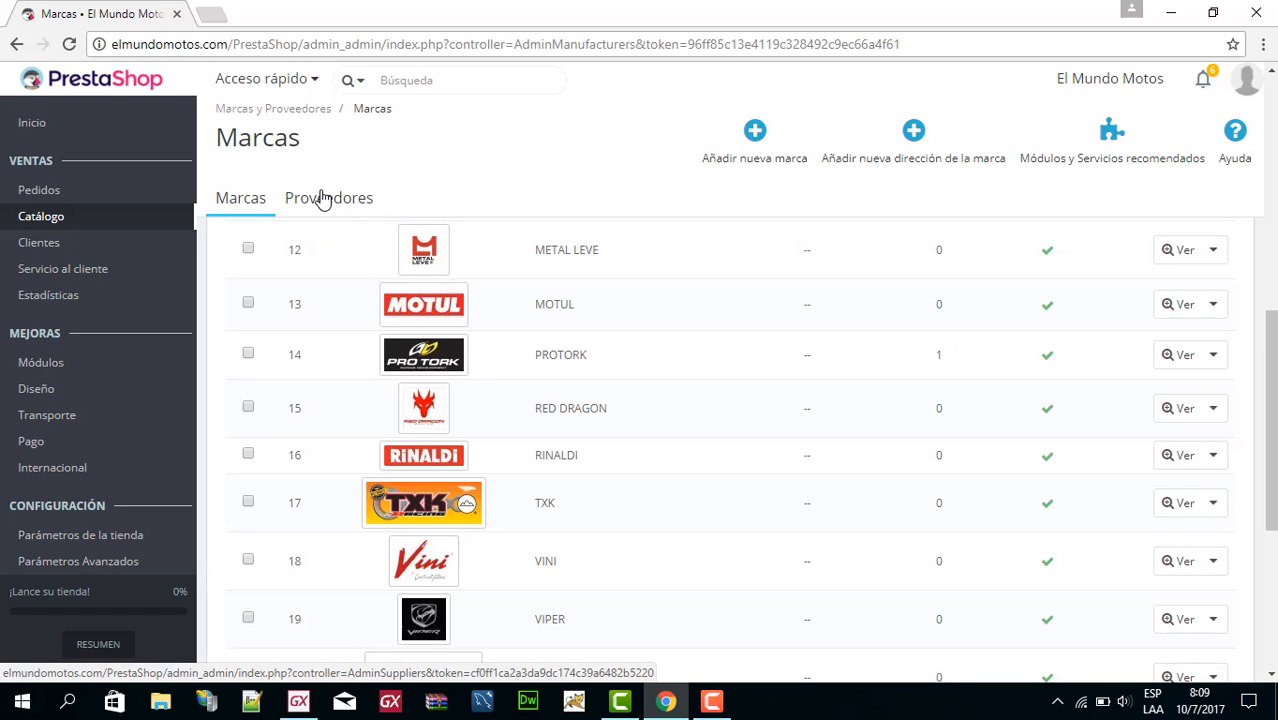
Open the design section's Tema y logotipo page and examine the current theme and header logo.
mouse_move(68, 224)
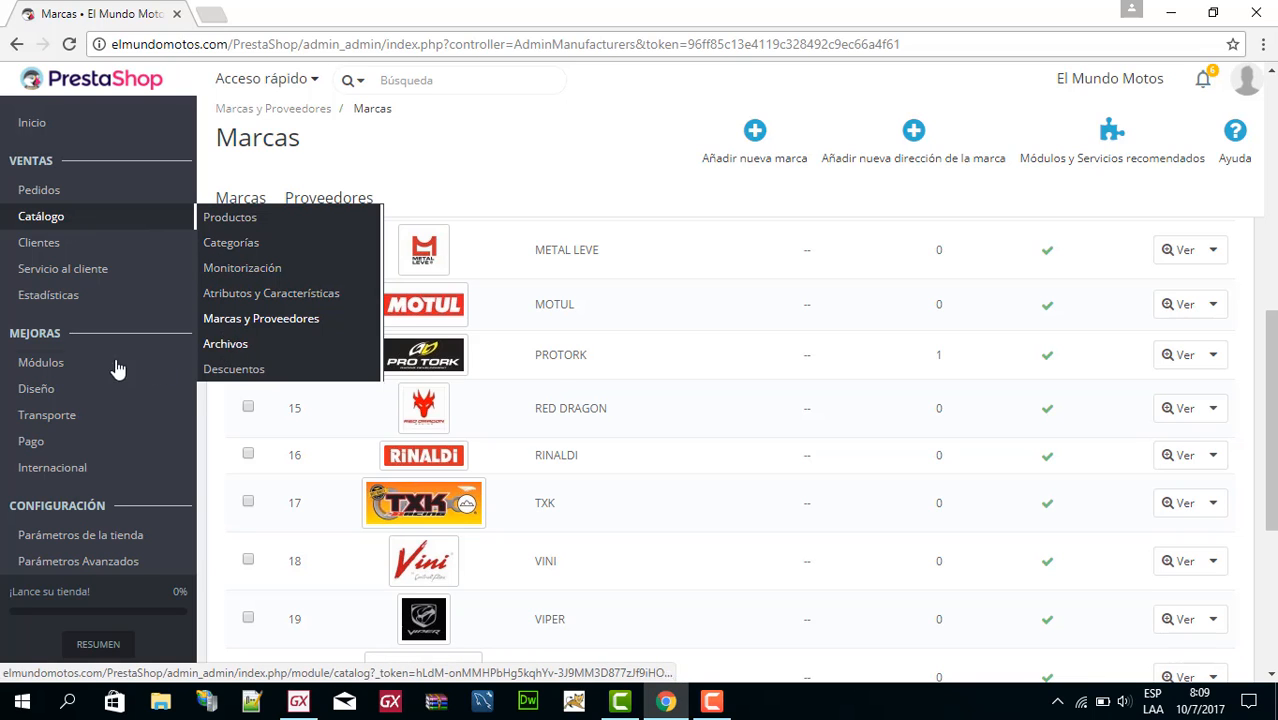
mouse_move(20, 370)
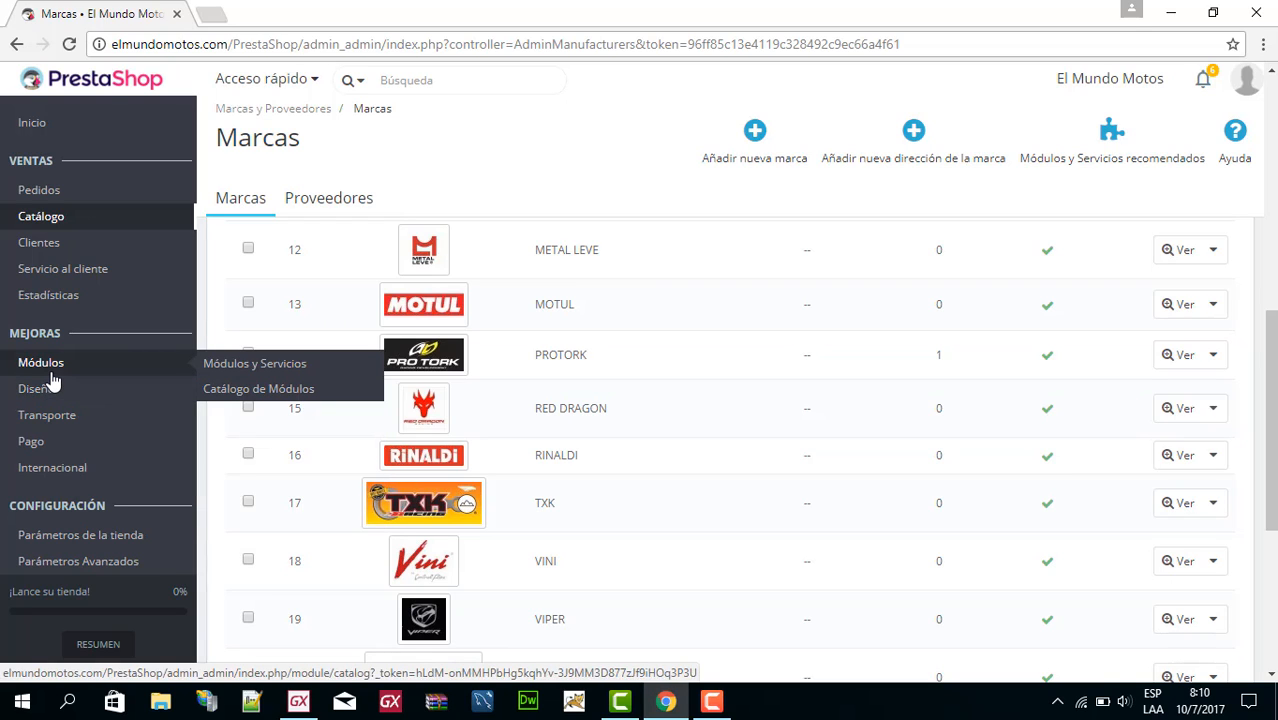
mouse_move(55, 400)
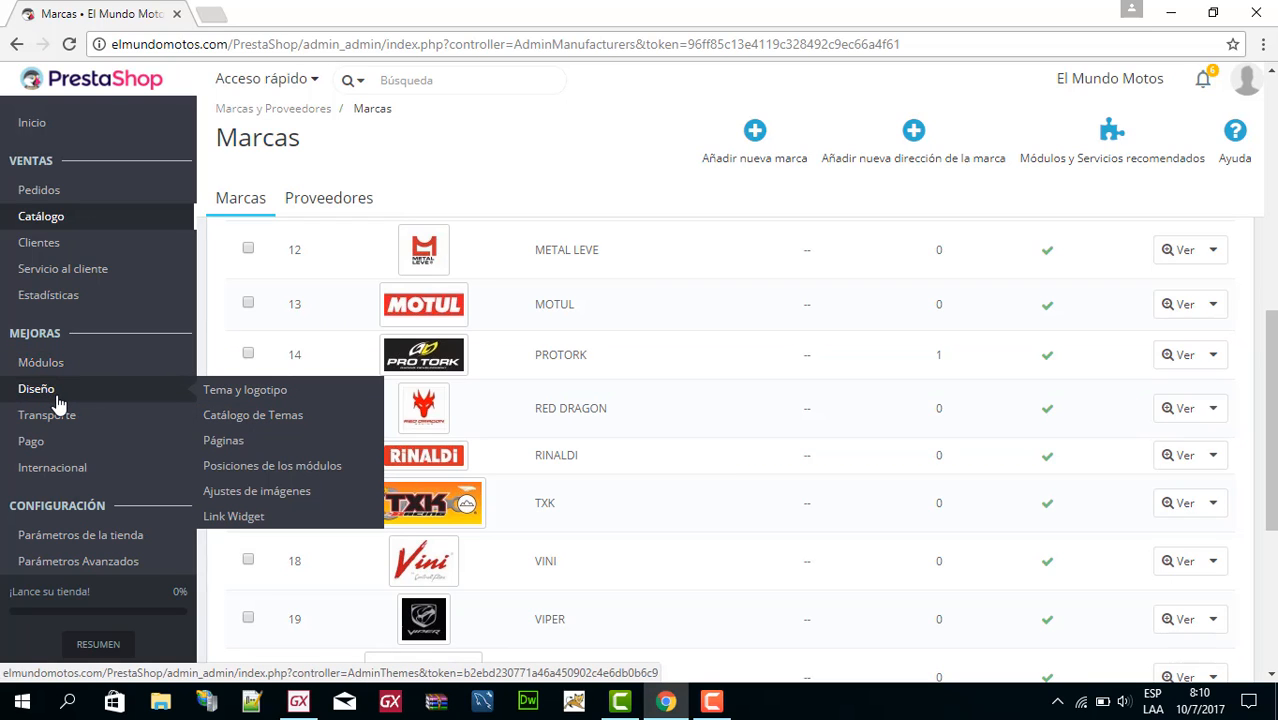
click(241, 396)
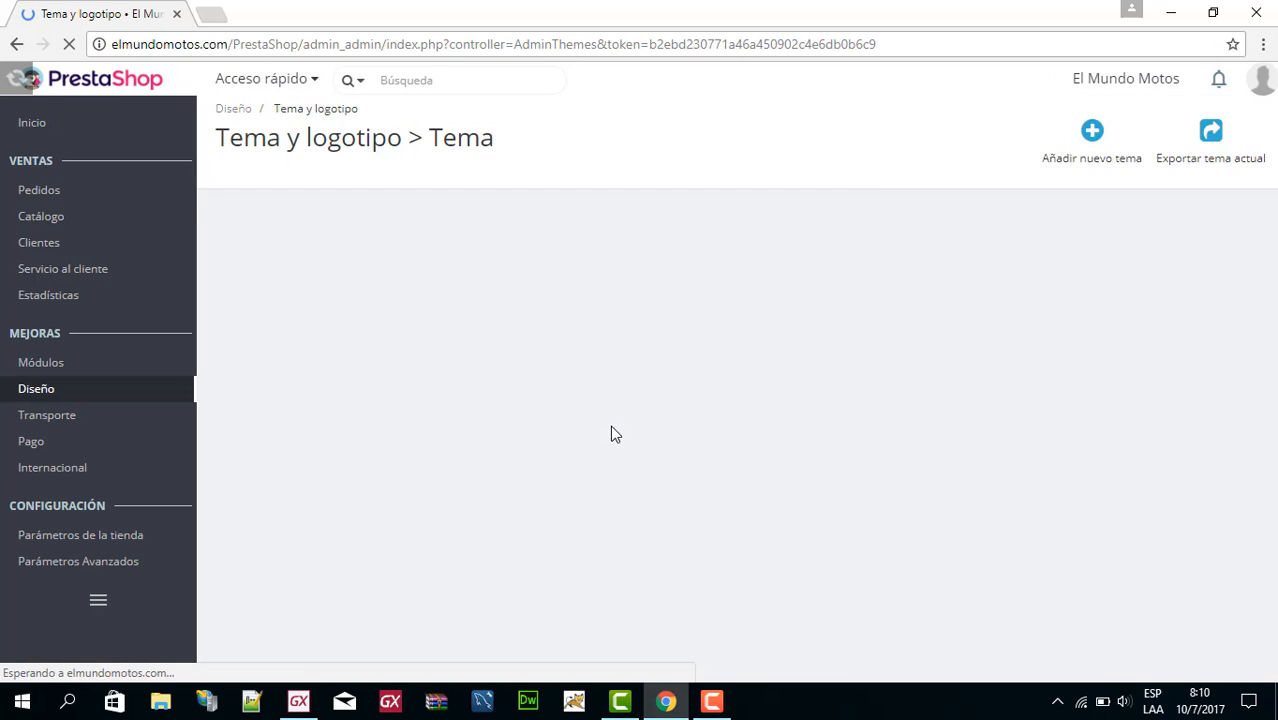
scroll(612, 437, down, 3)
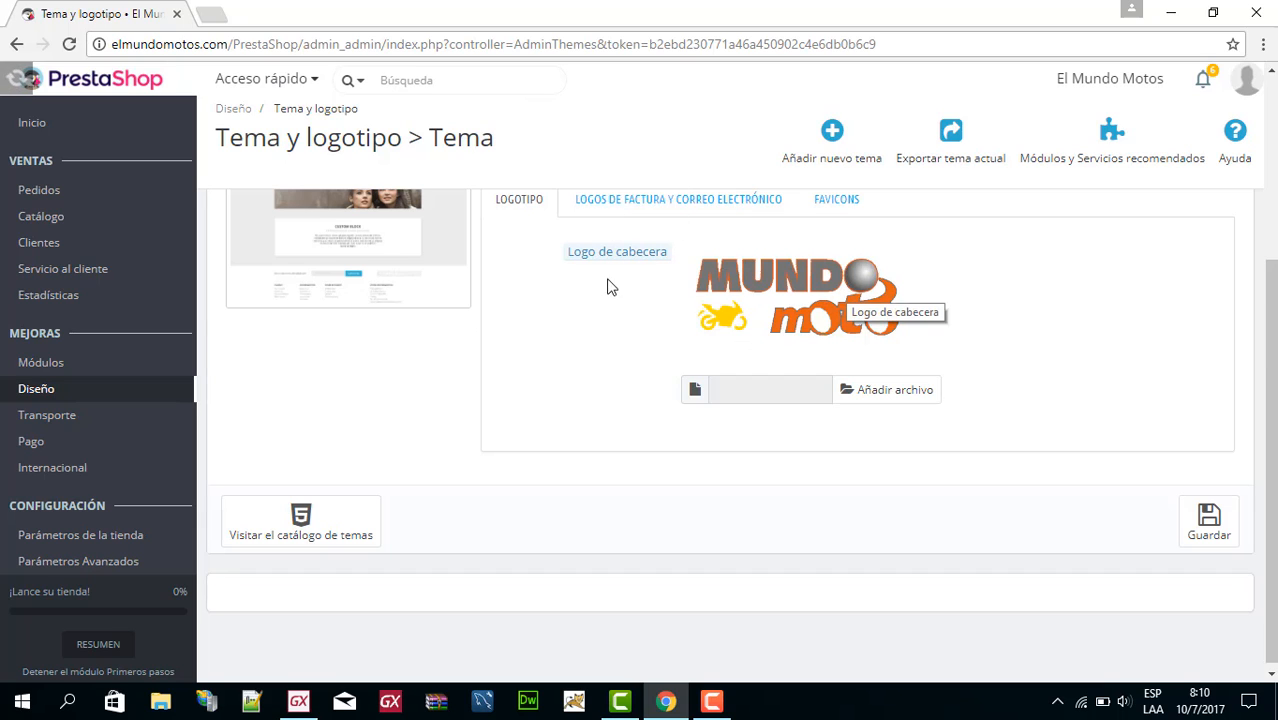
scroll(816, 368, up, 2)
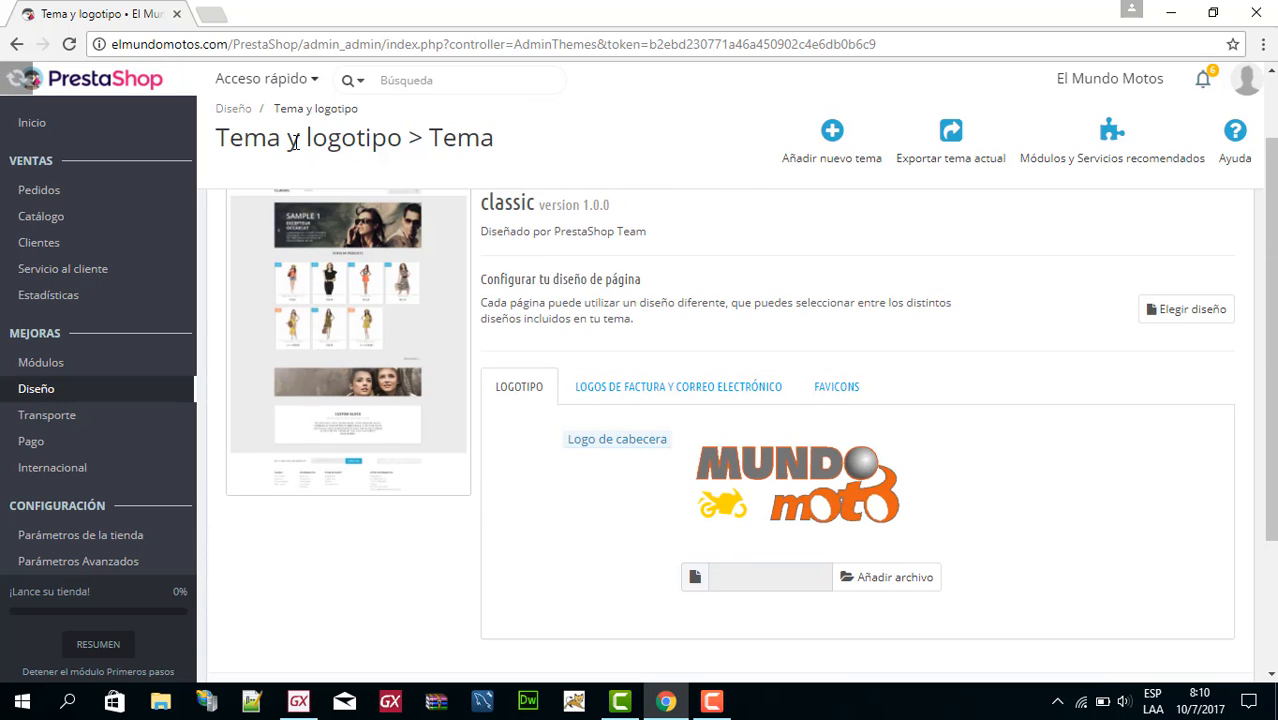
Browse the additional themes offered below the current theme on the Tema y logotipo page.
click(38, 396)
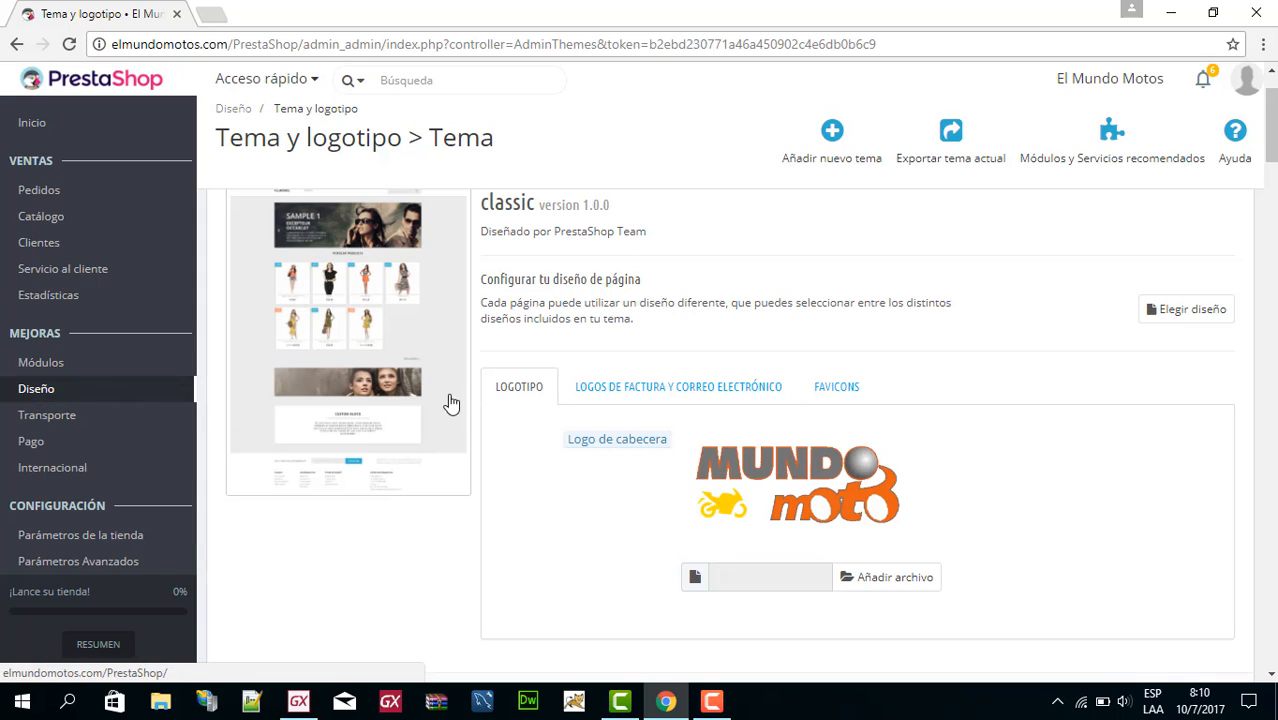
scroll(785, 475, down, 1)
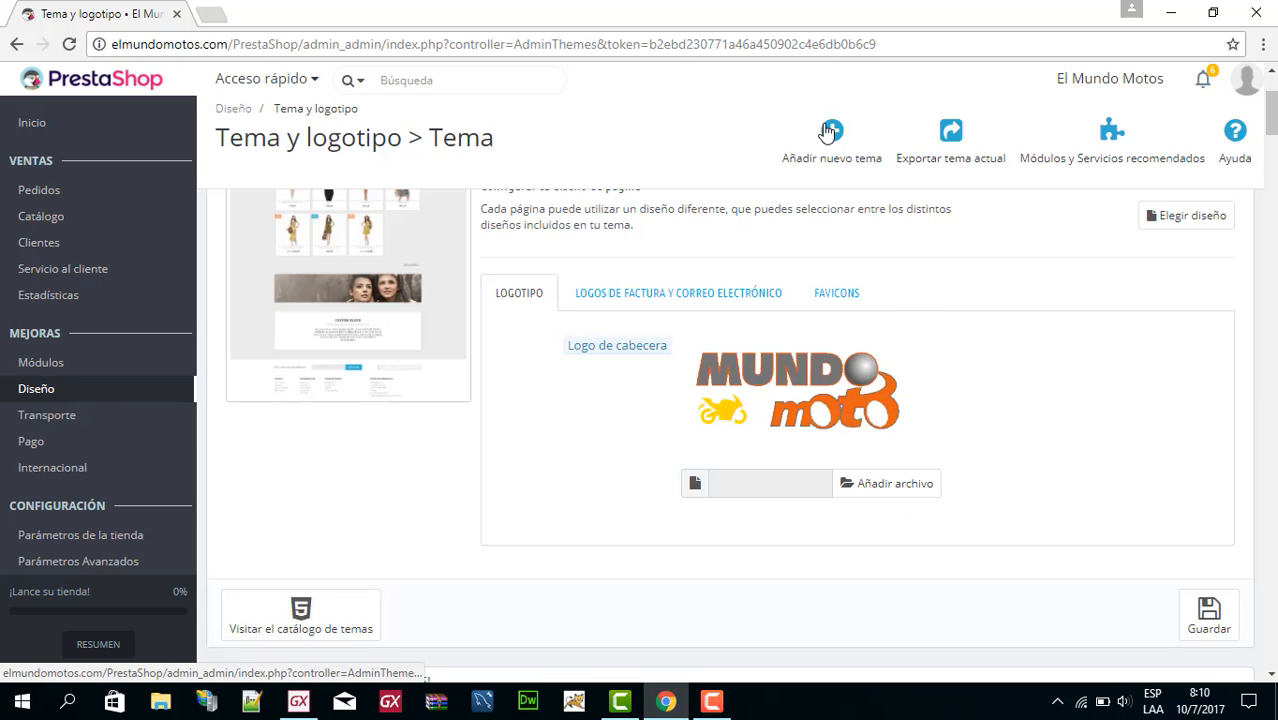
scroll(845, 262, down, 6)
scroll(845, 262, down, 3)
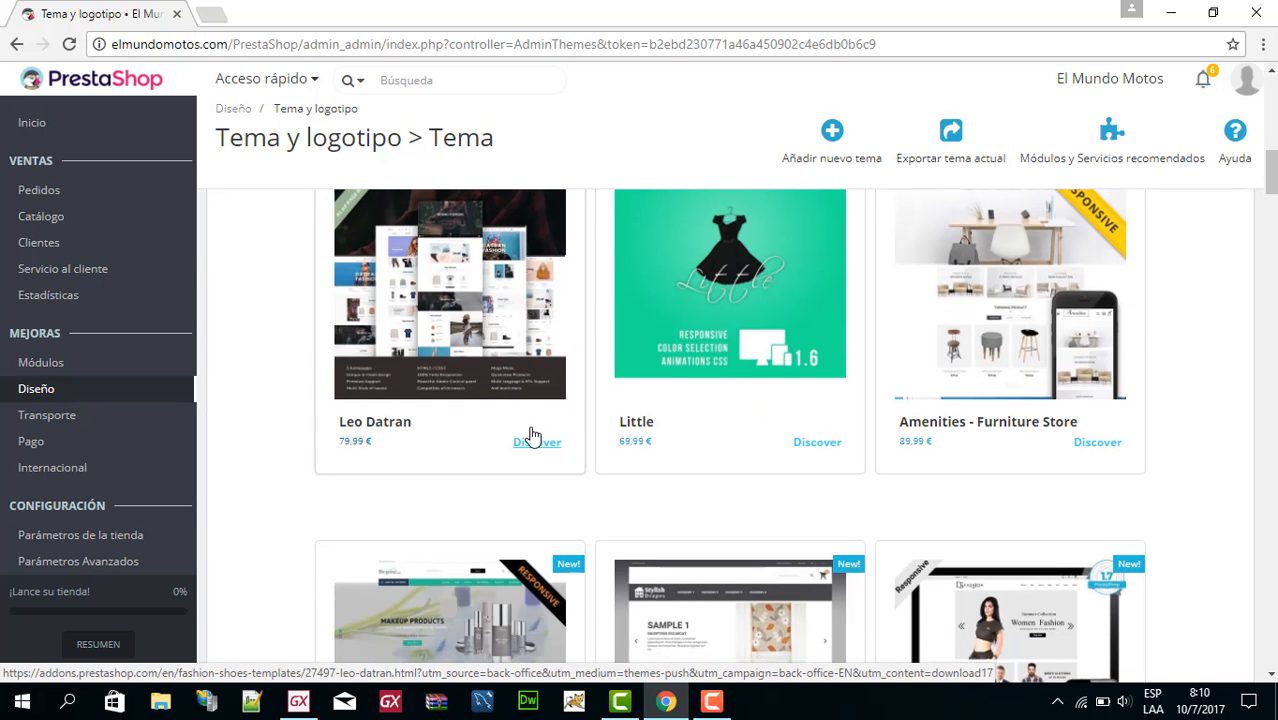
Look further through the PrestaShop Addons themes, from Leo Datran down to the JMS DeerMarket II row.
scroll(958, 400, down, 1)
scroll(958, 409, down, 3)
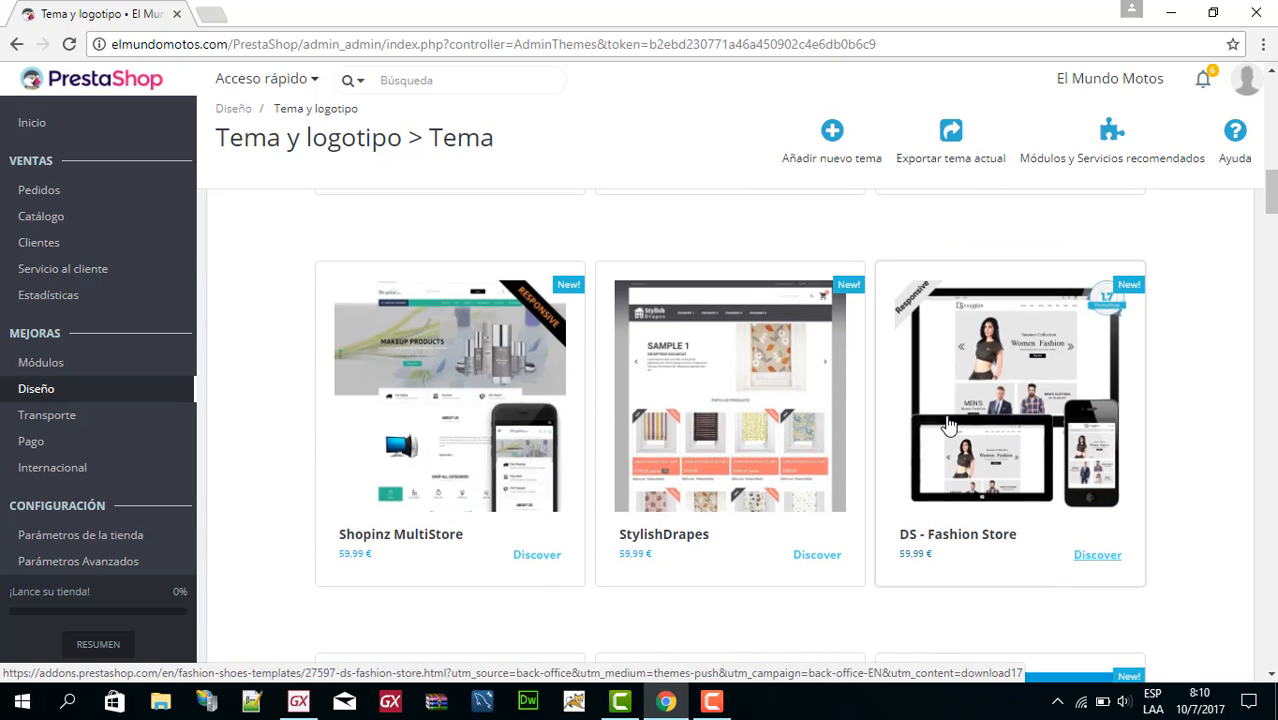
scroll(945, 440, down, 1)
scroll(673, 389, down, 5)
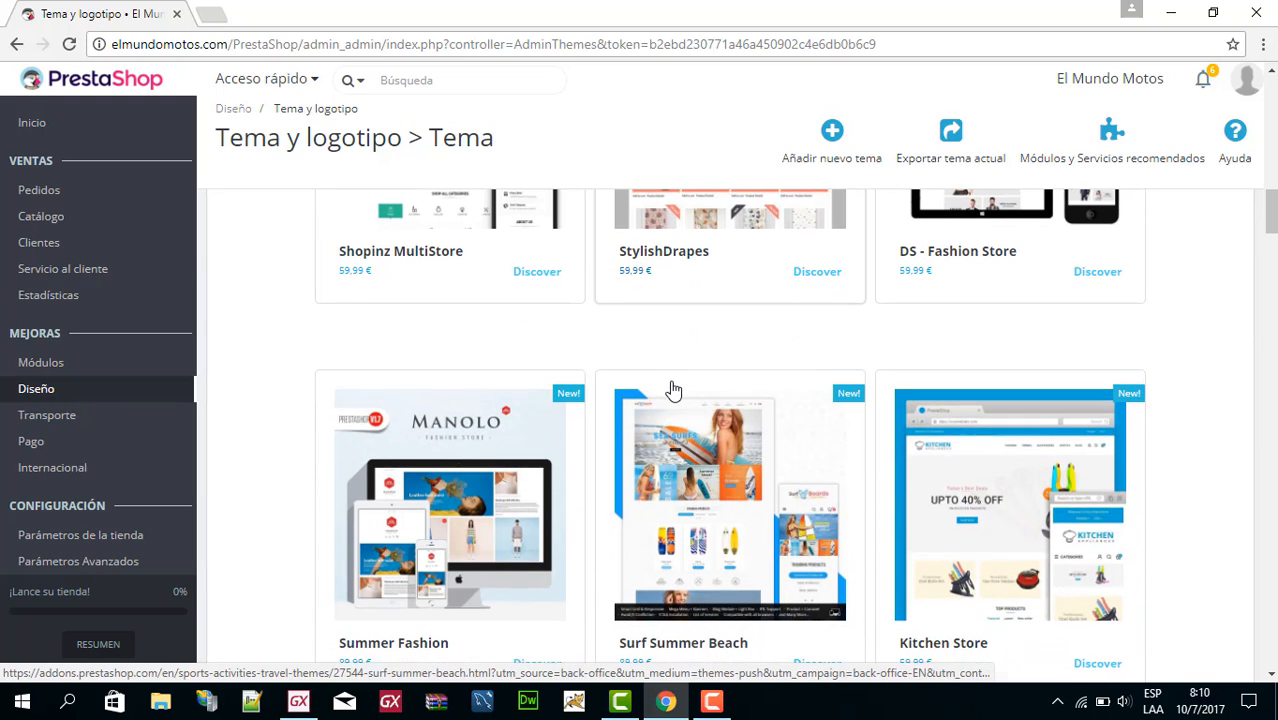
scroll(800, 428, down, 2)
scroll(799, 428, down, 5)
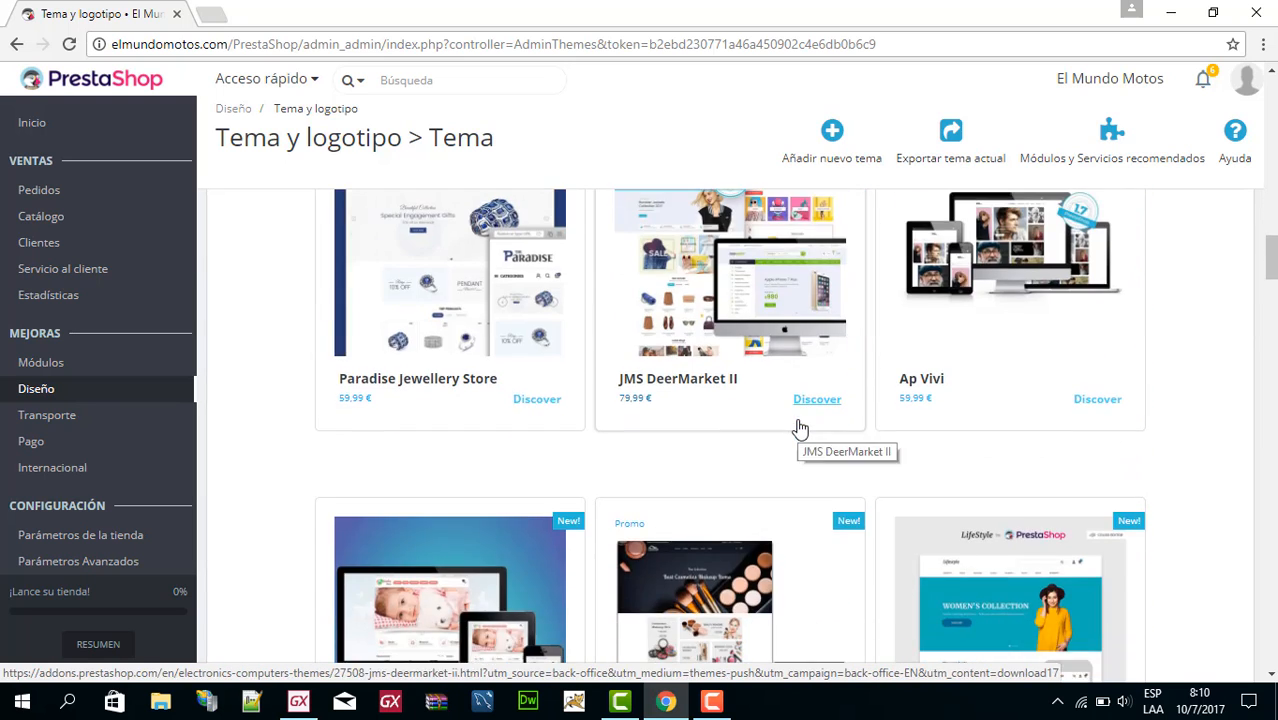
Return to the current classic theme and examine its preview, page layout option and header logo.
scroll(797, 428, up, 20)
scroll(793, 428, up, 5)
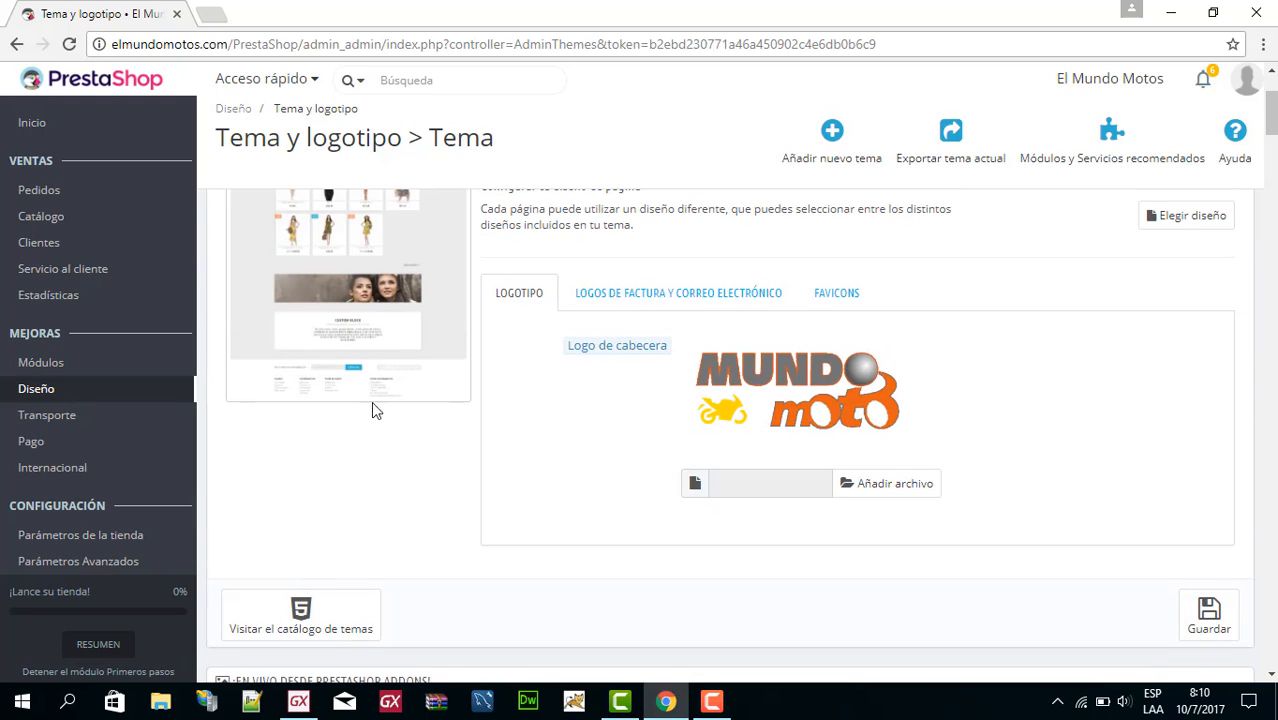
scroll(525, 388, up, 2)
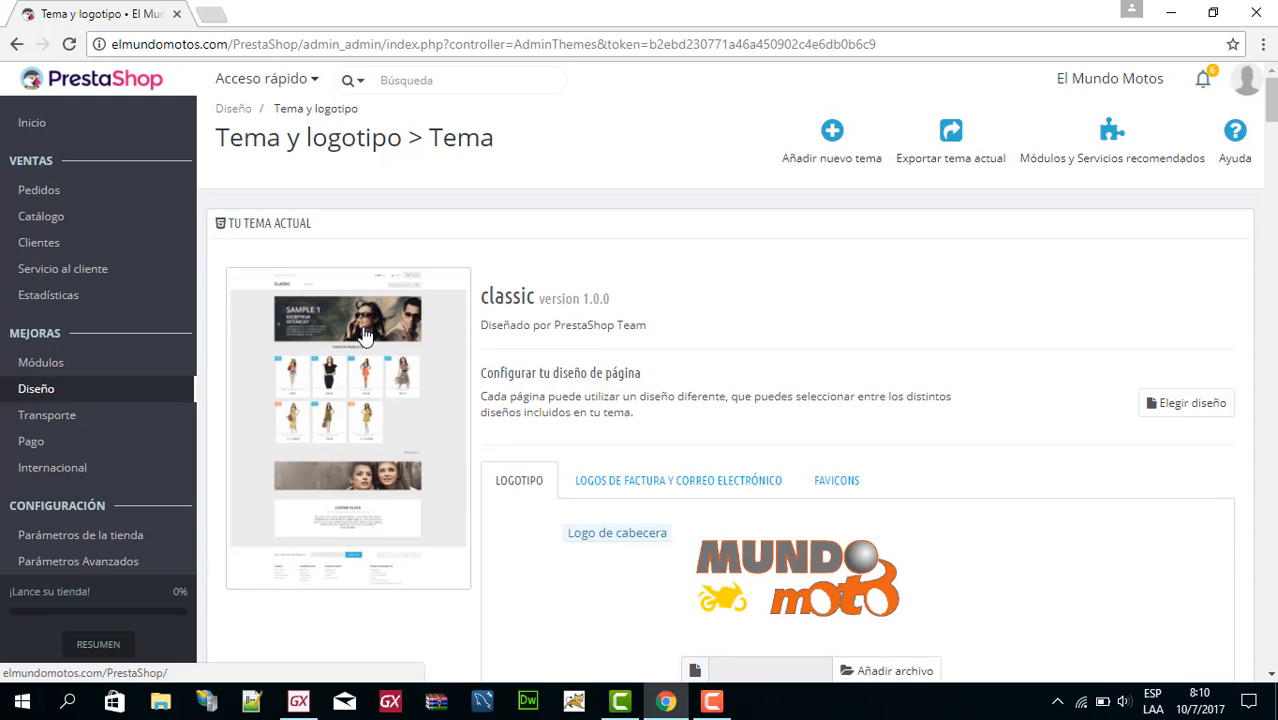
scroll(866, 340, down, 3)
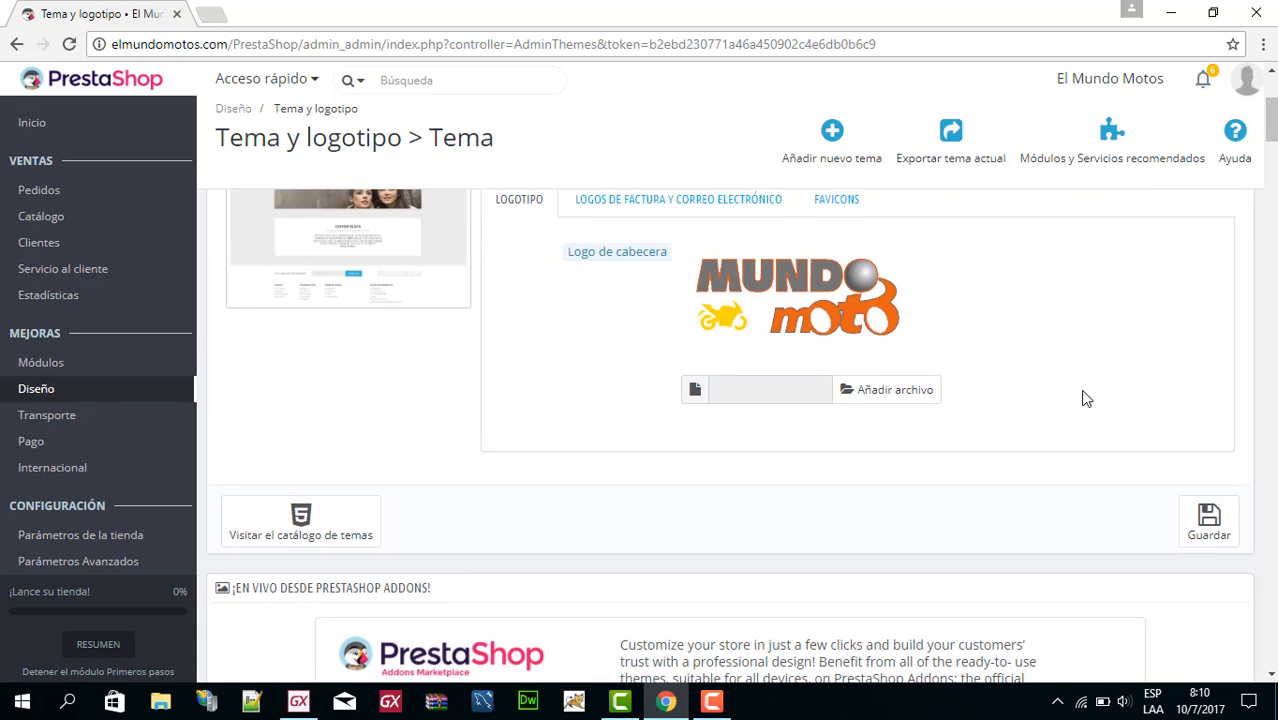
scroll(1086, 399, up, 3)
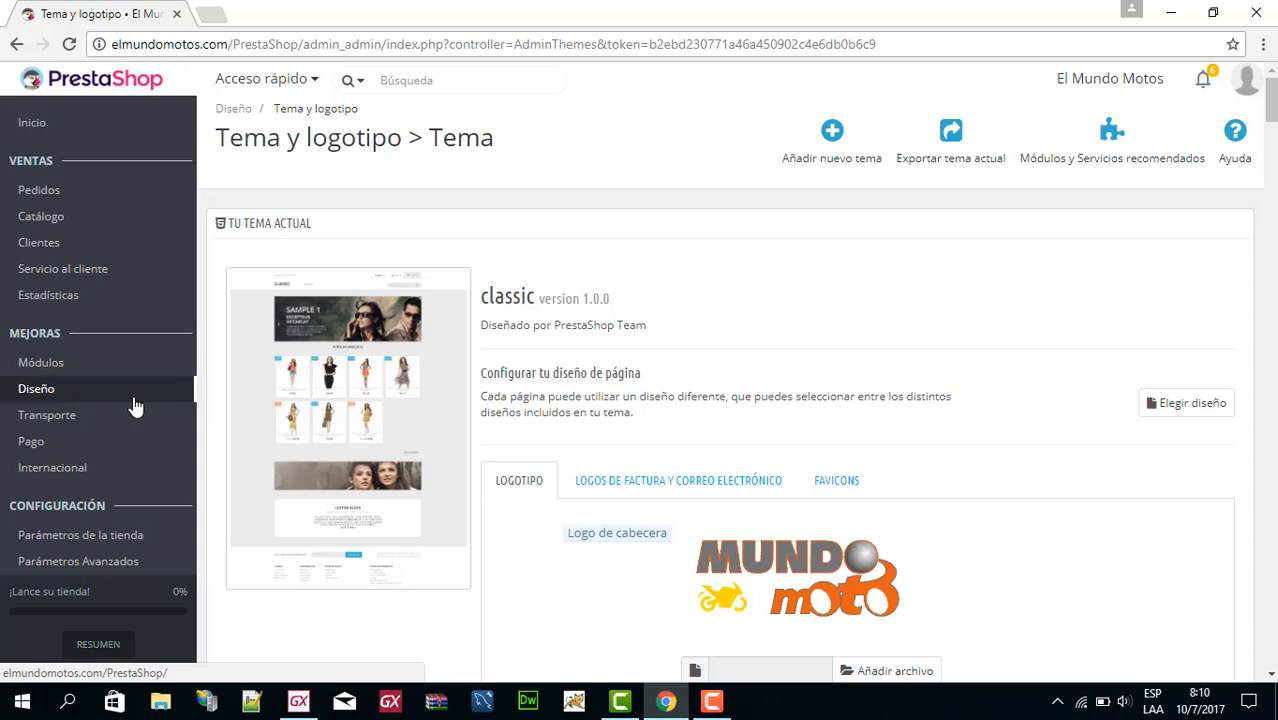
Open Posiciones de los módulos and look through the hooks and the statistics modules attached to displayAdminStatsModules.
mouse_move(152, 396)
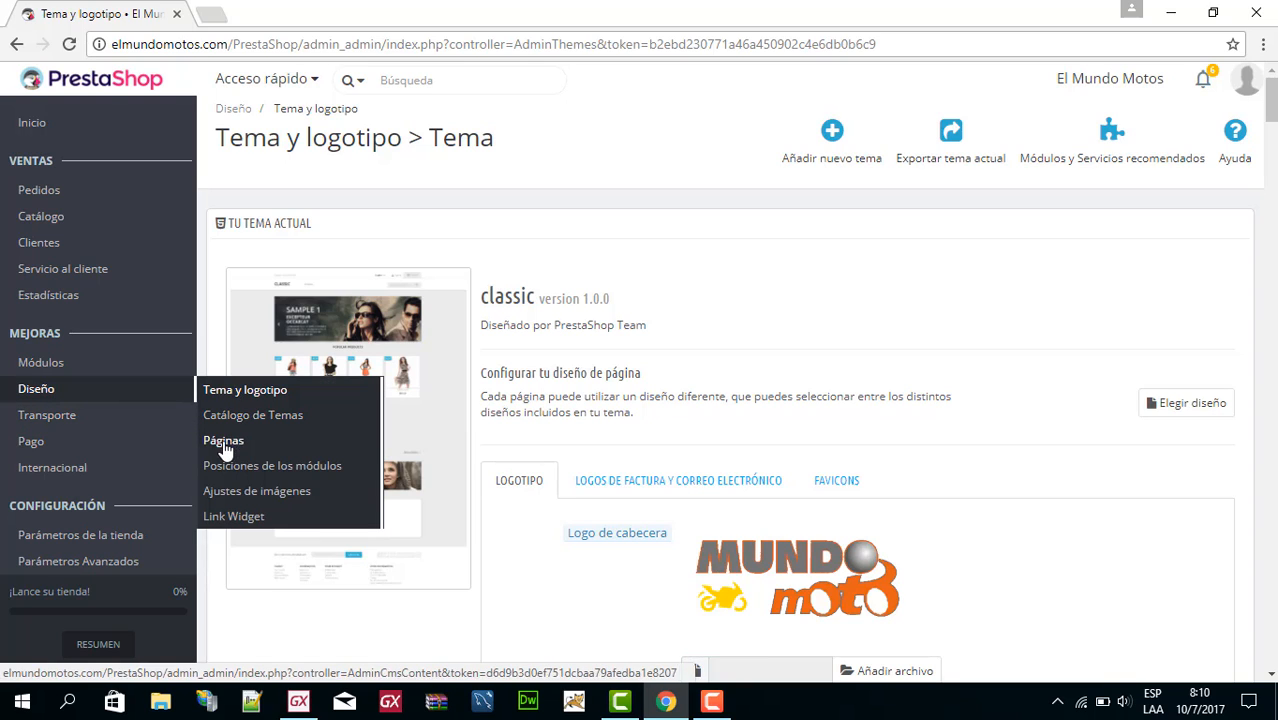
click(278, 466)
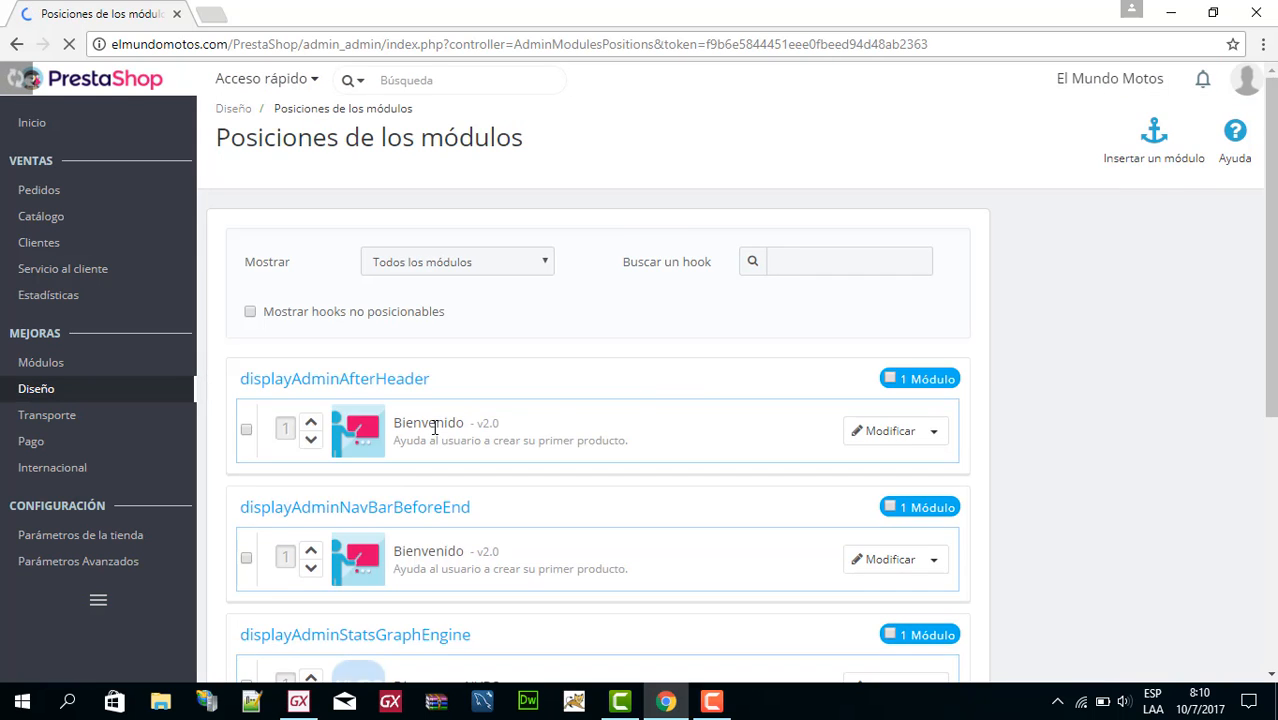
scroll(701, 379, down, 1)
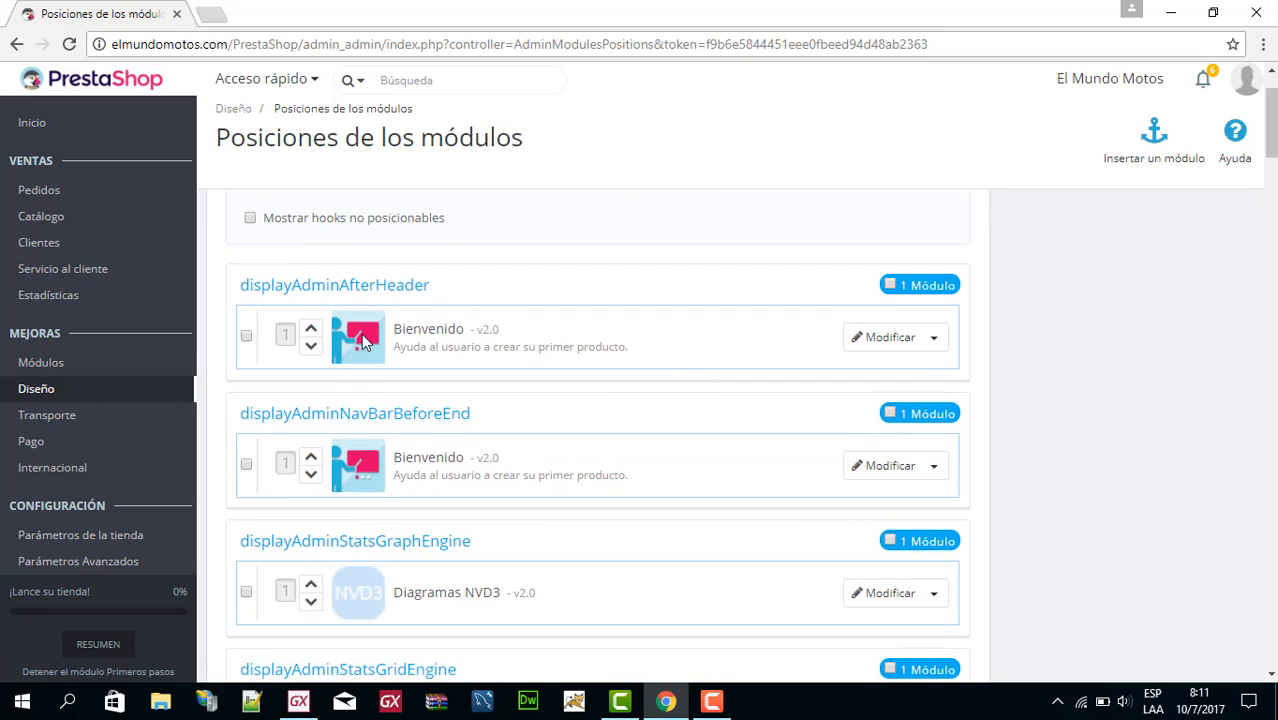
scroll(474, 357, down, 1)
scroll(535, 392, down, 2)
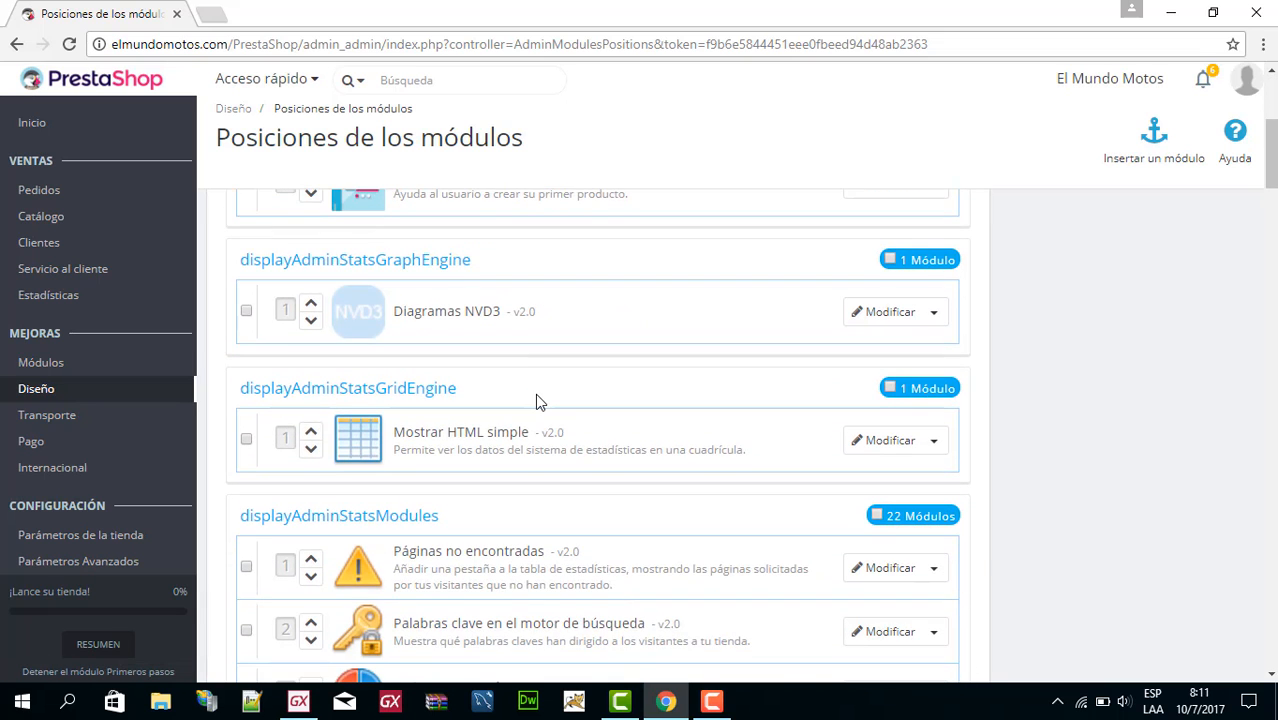
scroll(535, 393, down, 3)
scroll(535, 415, down, 3)
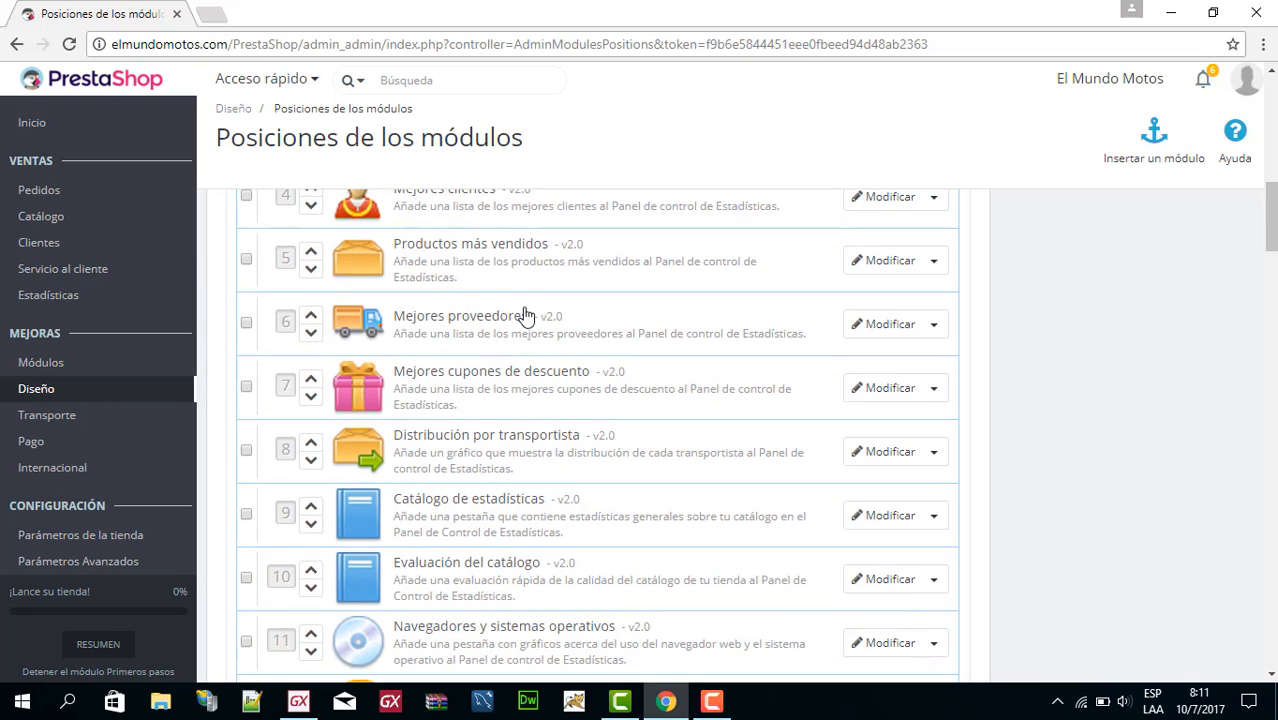
scroll(508, 371, down, 4)
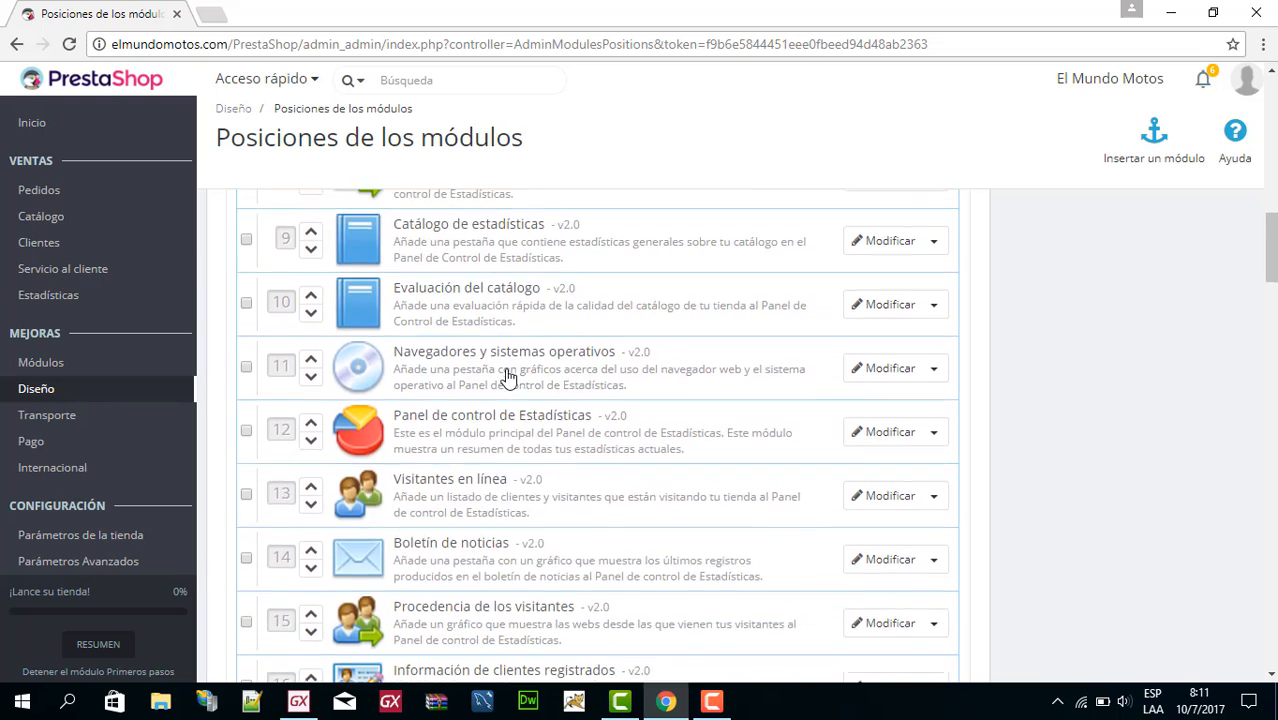
scroll(485, 408, down, 1)
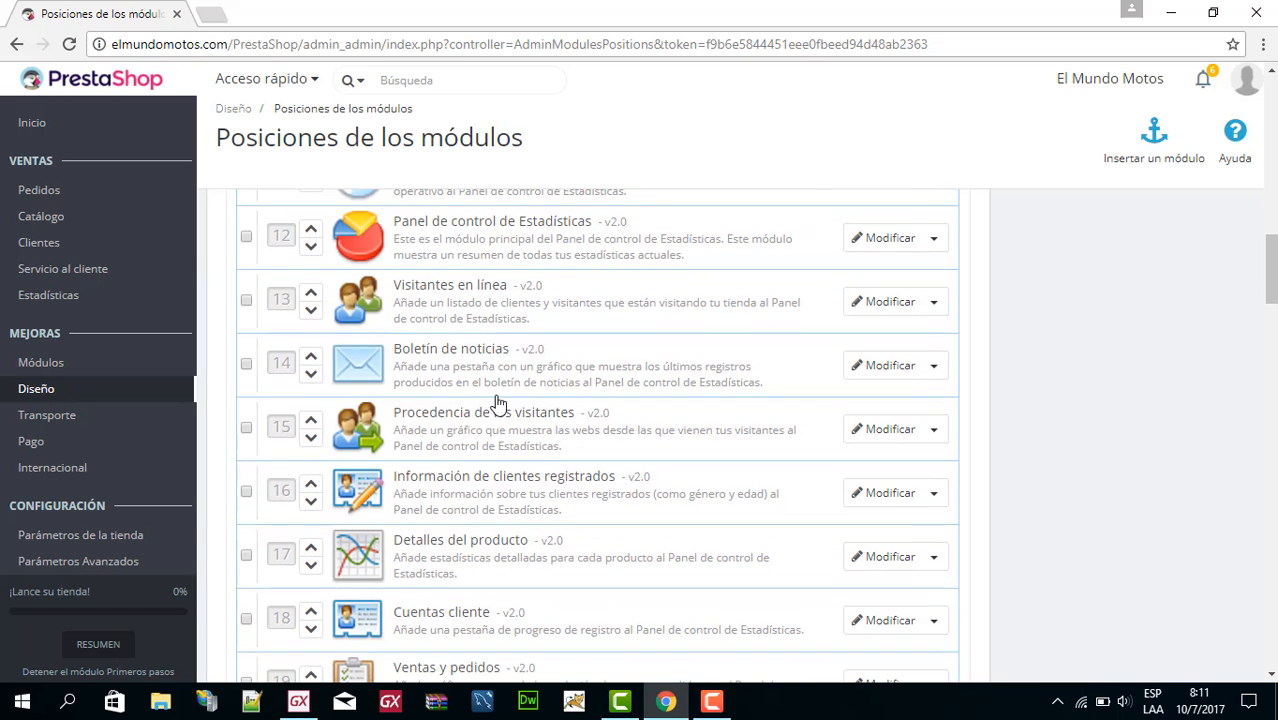
Open the Transportistas page and examine the carriers El Mundo Motos and My carrier and the recommended carrier modules.
mouse_move(57, 395)
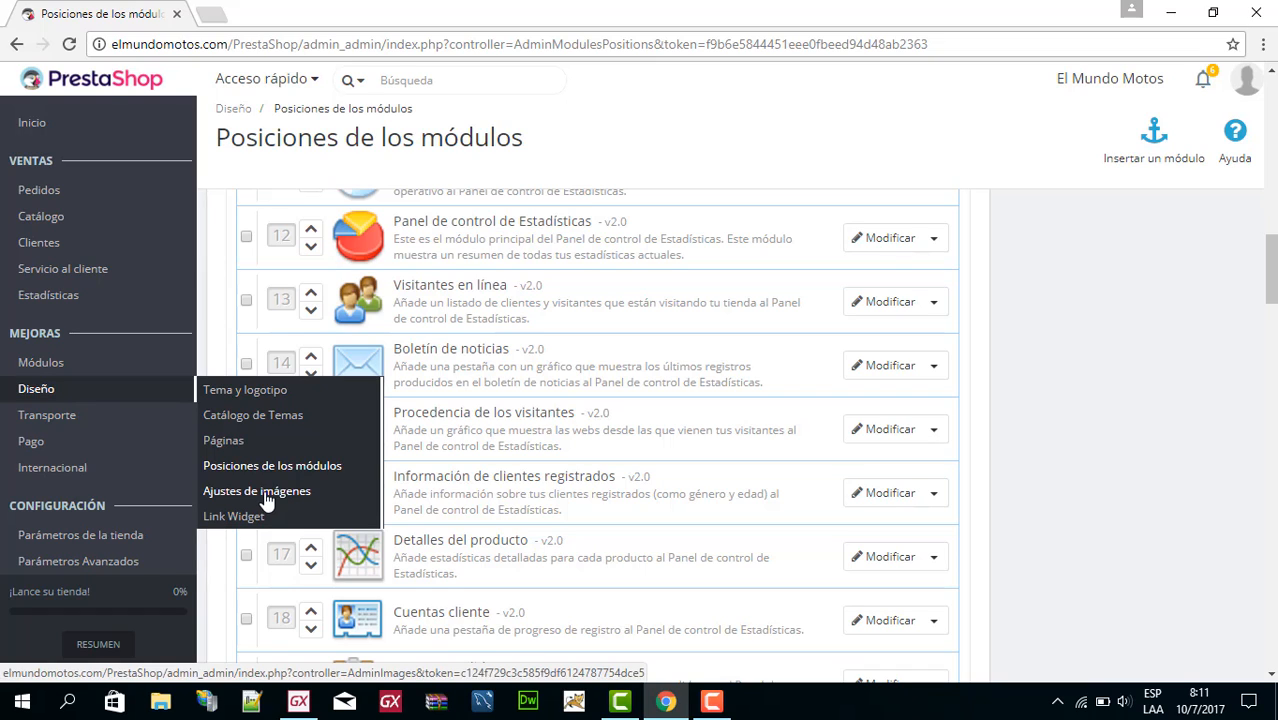
mouse_move(57, 430)
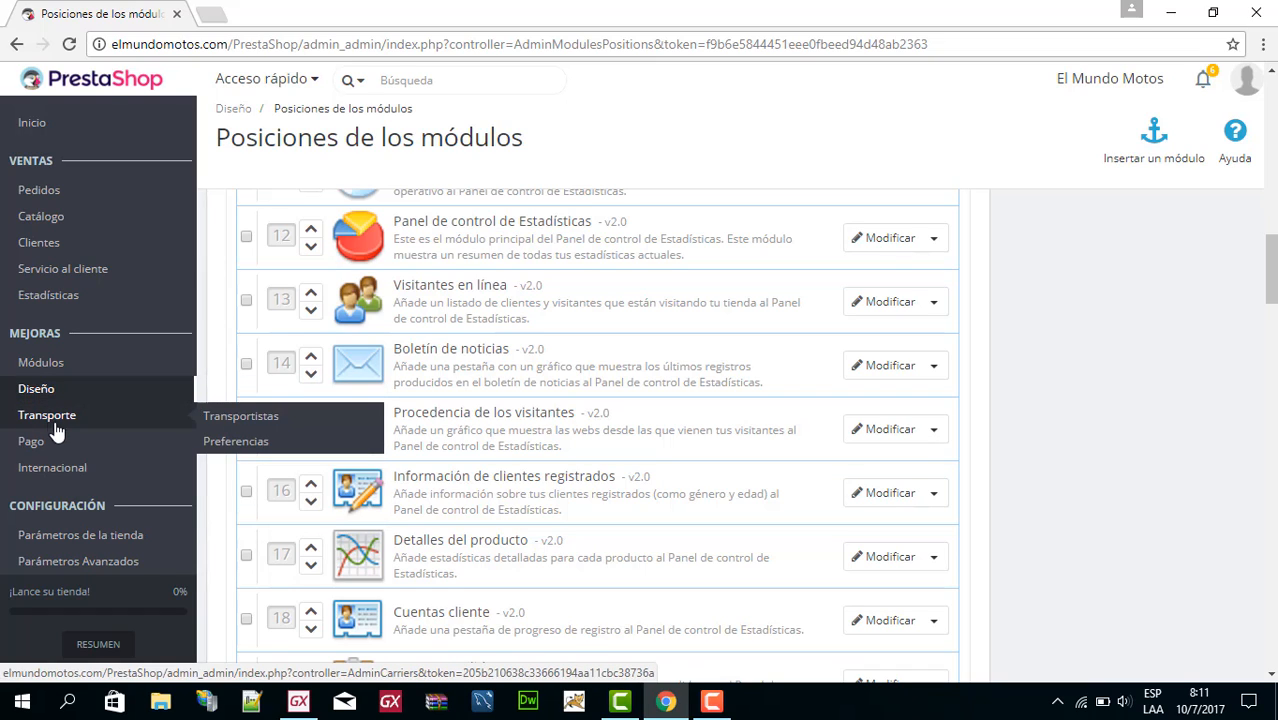
click(276, 418)
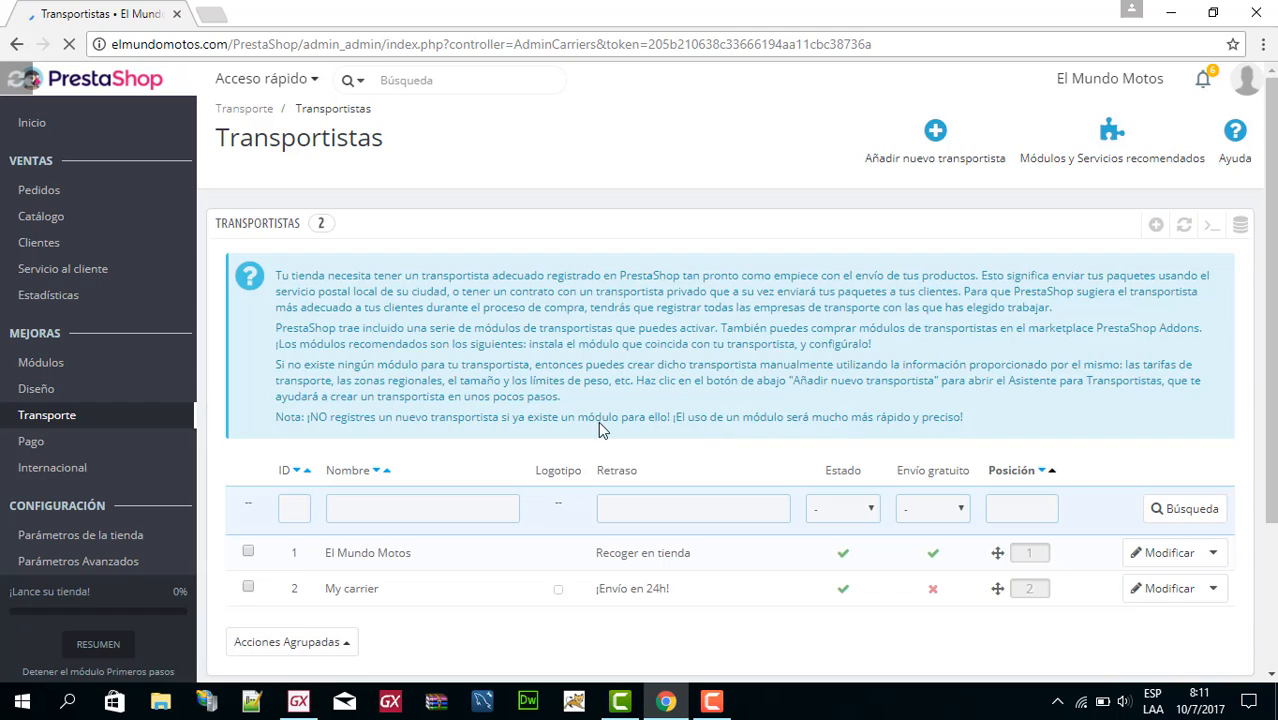
scroll(624, 445, down, 2)
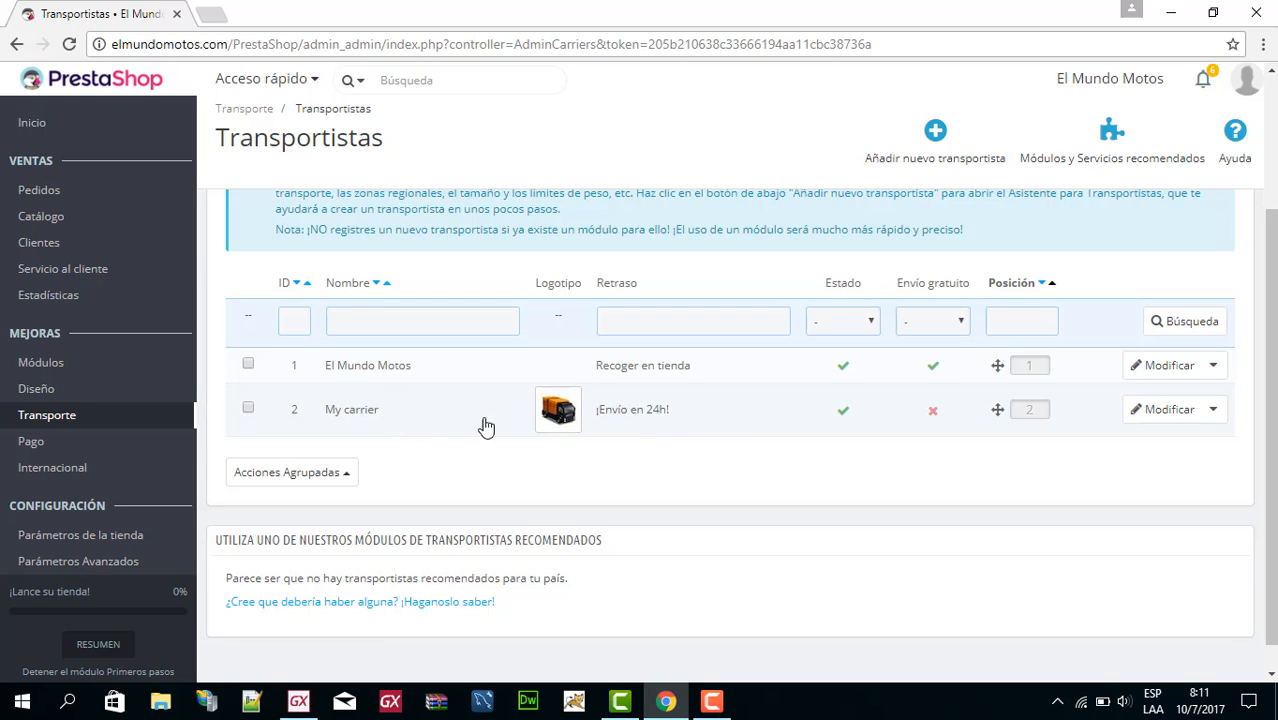
Open Métodos de pago and review the active payment methods and the recommended payment gateways.
mouse_move(48, 452)
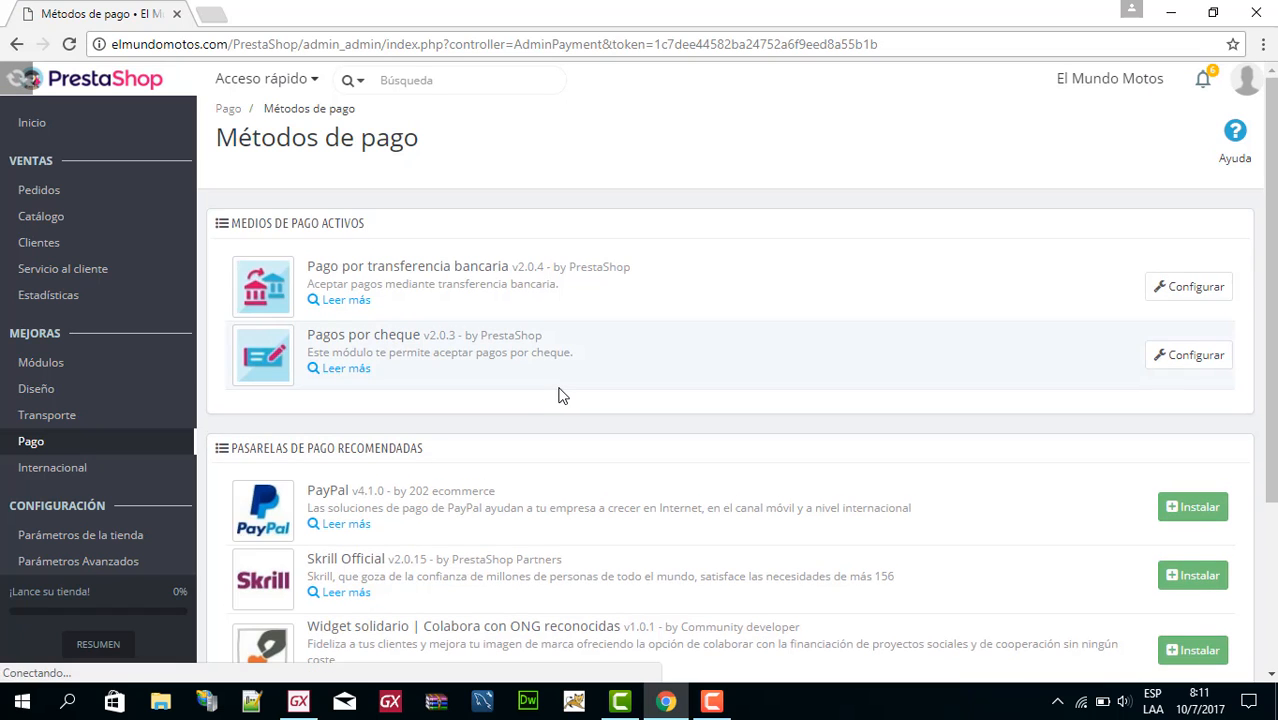
scroll(556, 393, down, 2)
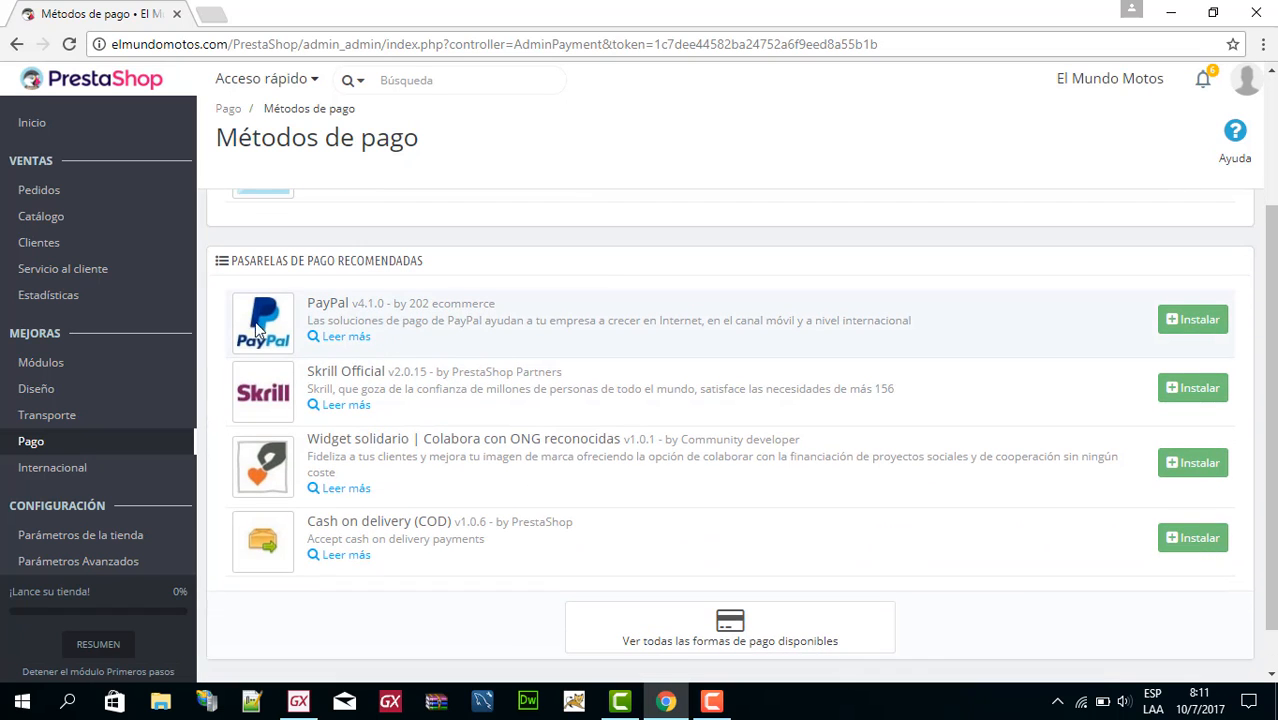
scroll(430, 352, up, 2)
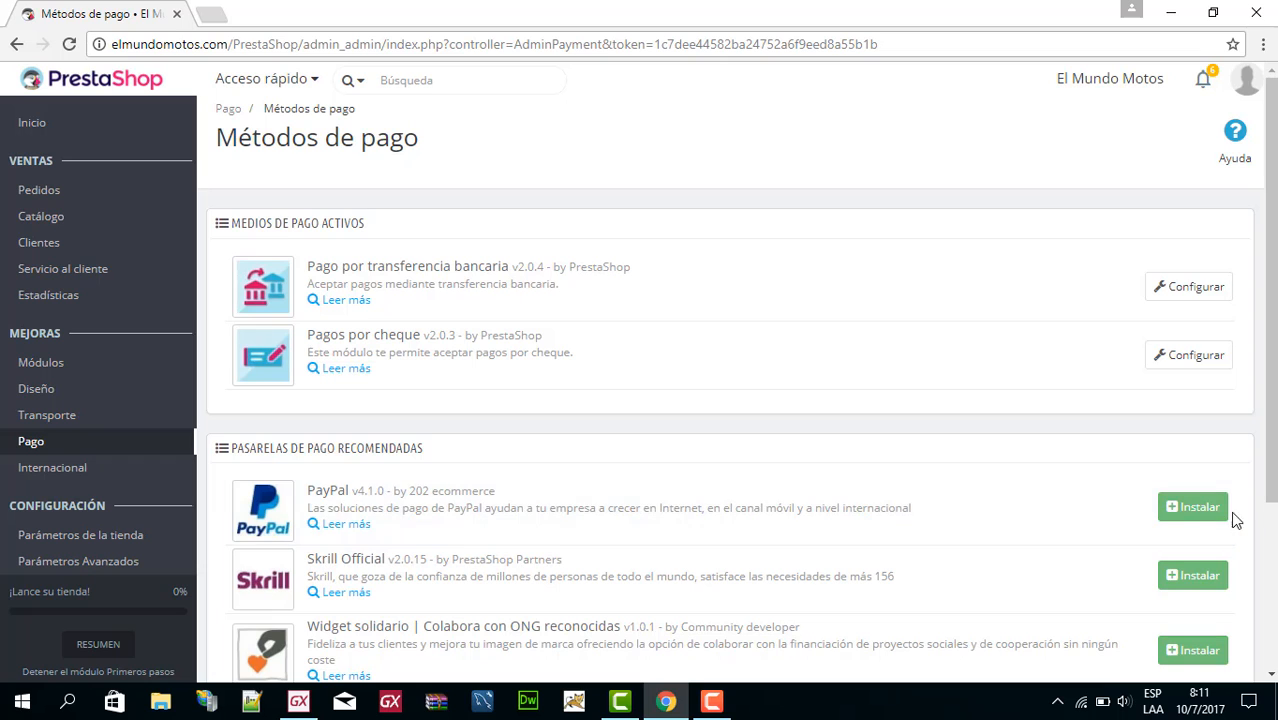
scroll(1073, 491, down, 2)
scroll(418, 470, down, 1)
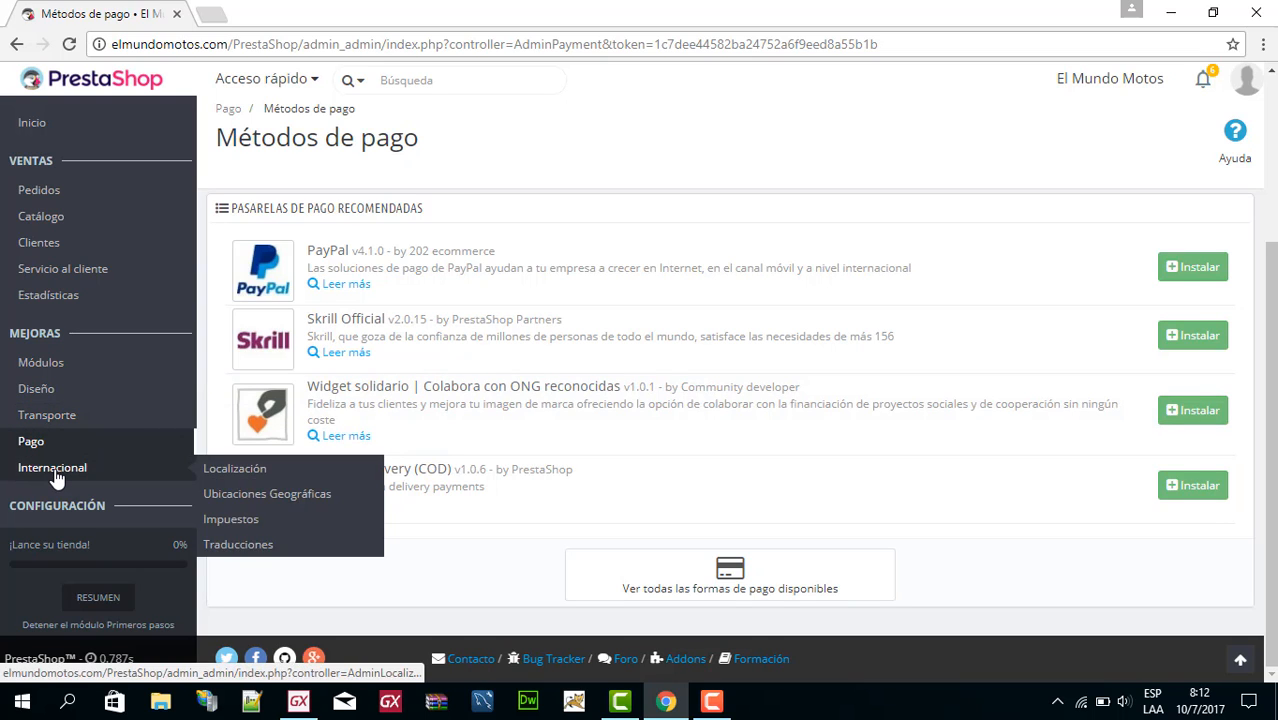
Open the Localización page and select Brazil as the localization package to import.
click(57, 478)
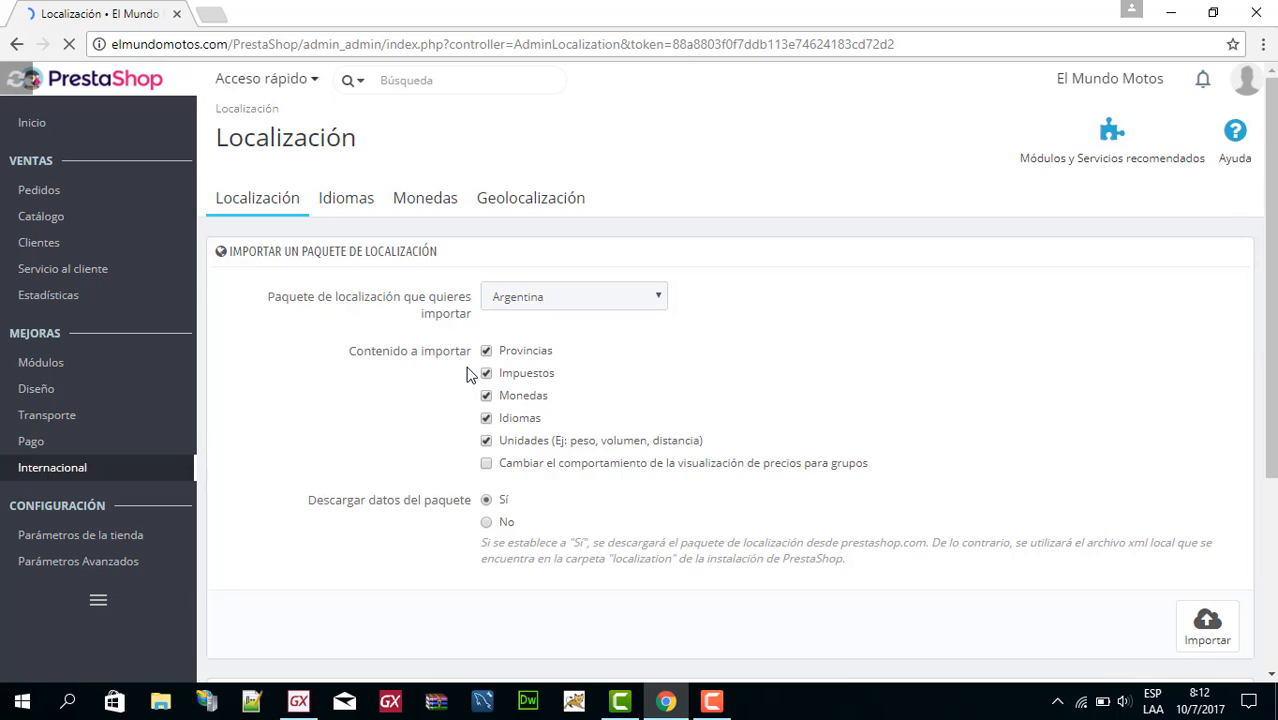
scroll(732, 378, down, 3)
scroll(718, 374, up, 3)
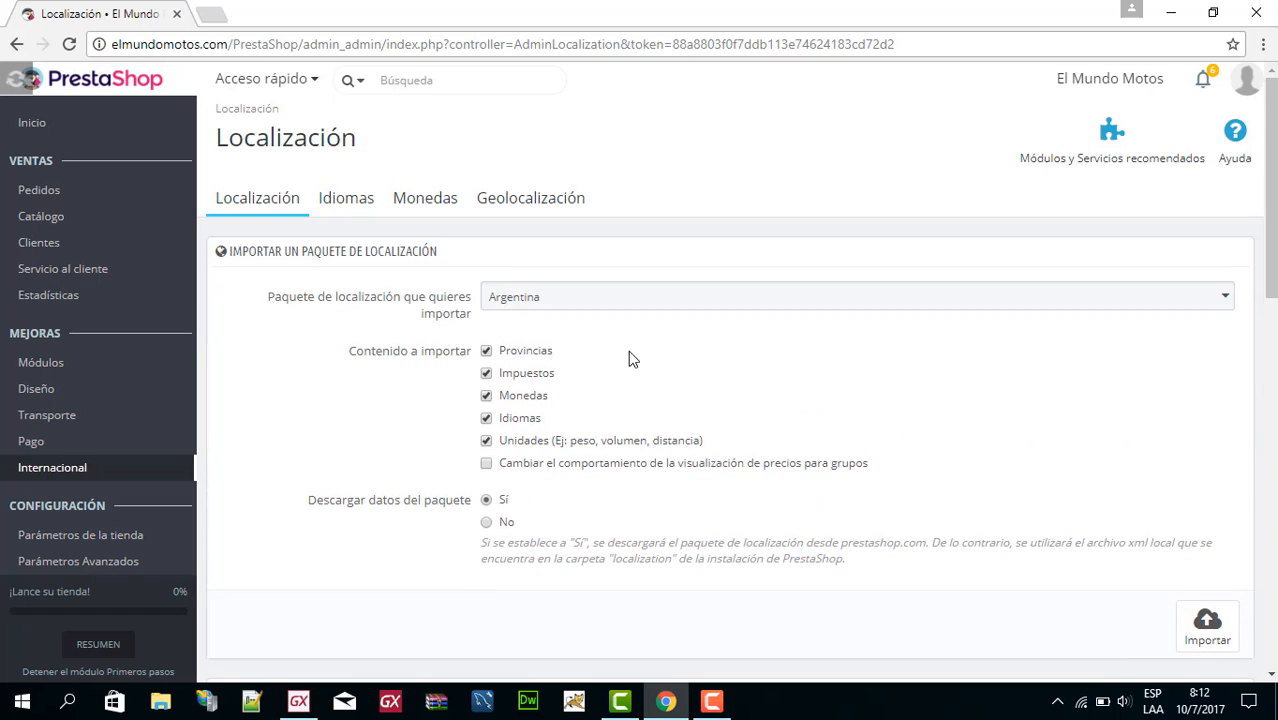
click(1228, 303)
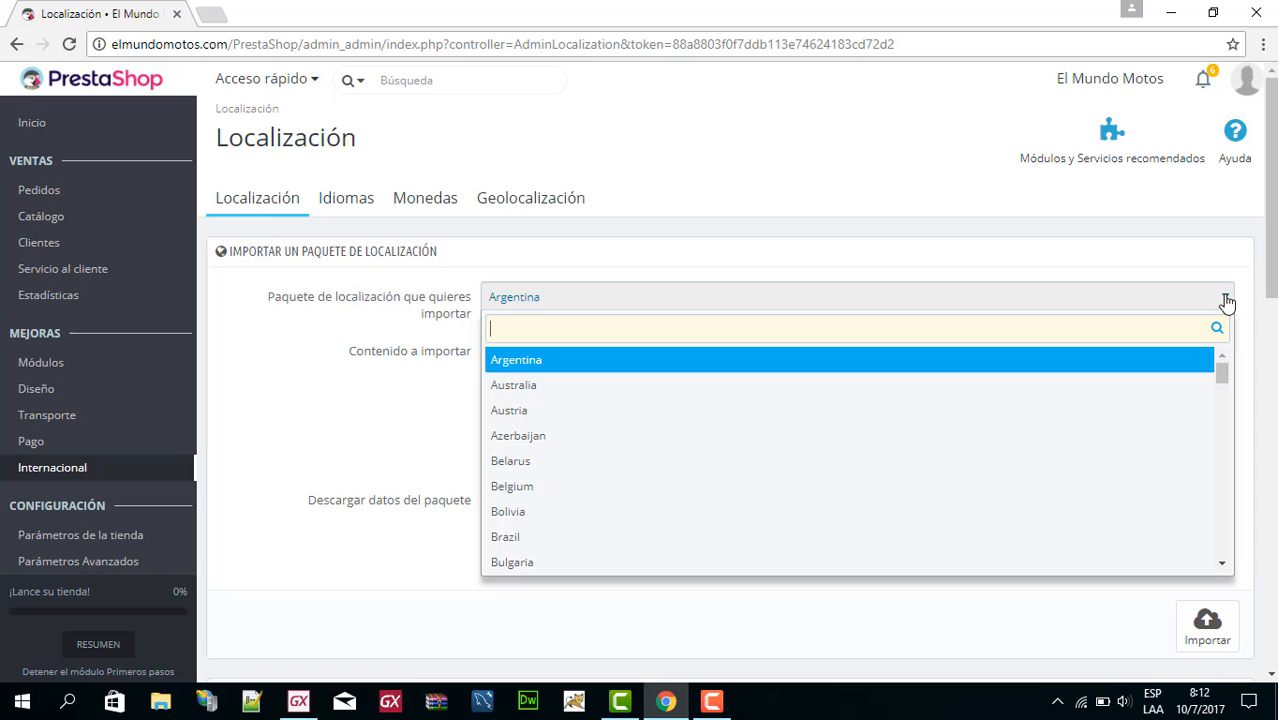
click(520, 547)
Examine the import options, default language, country, currency and time zone, local units and advanced identifiers on the Localización page.
scroll(766, 378, down, 2)
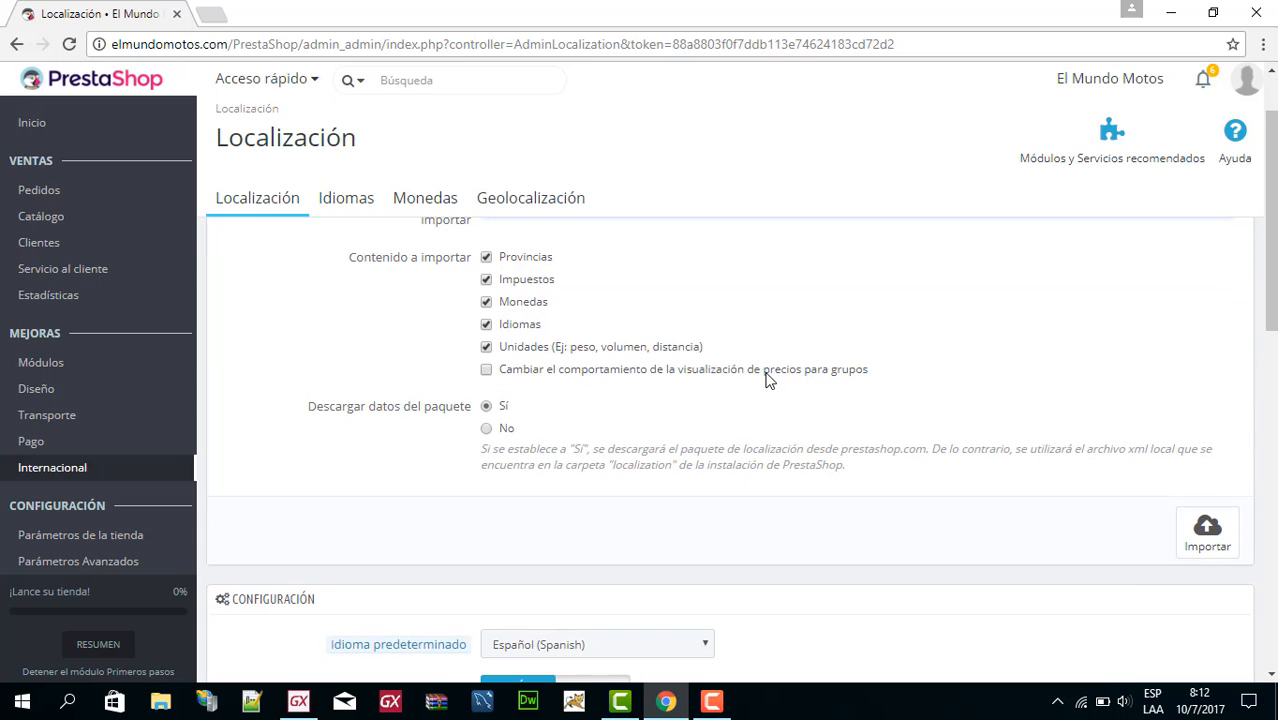
scroll(757, 383, down, 5)
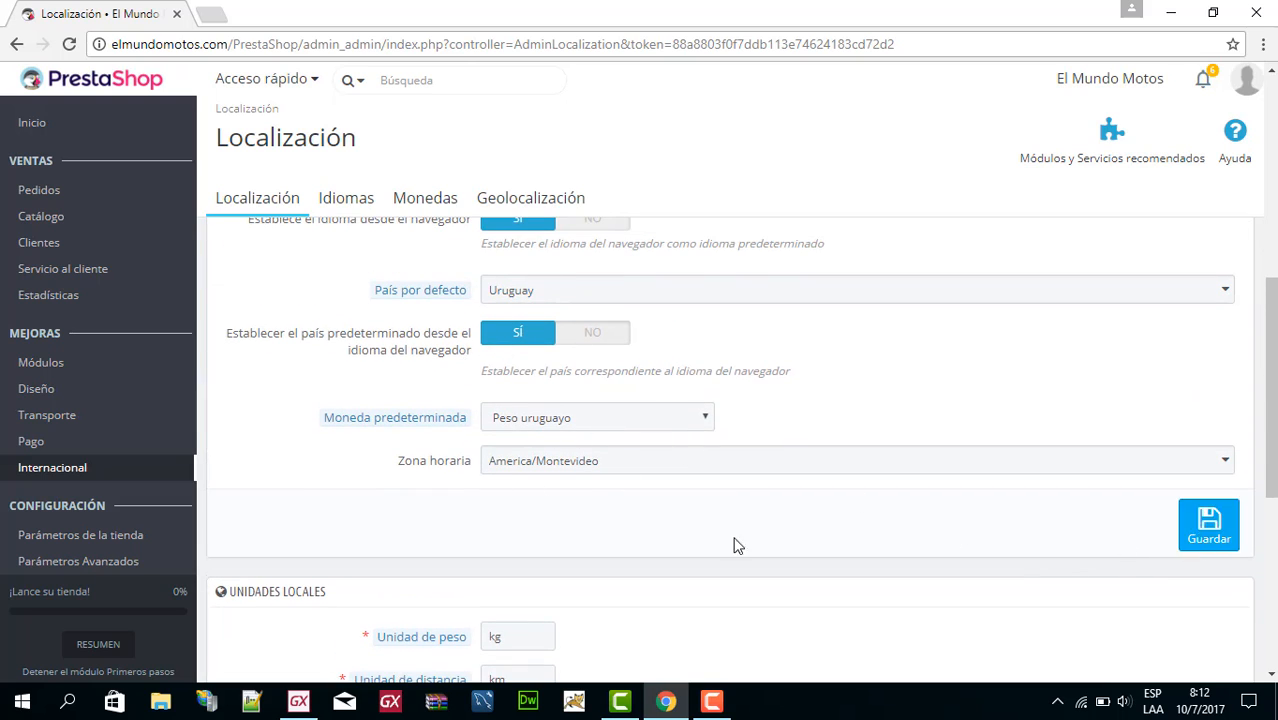
scroll(360, 535, down, 5)
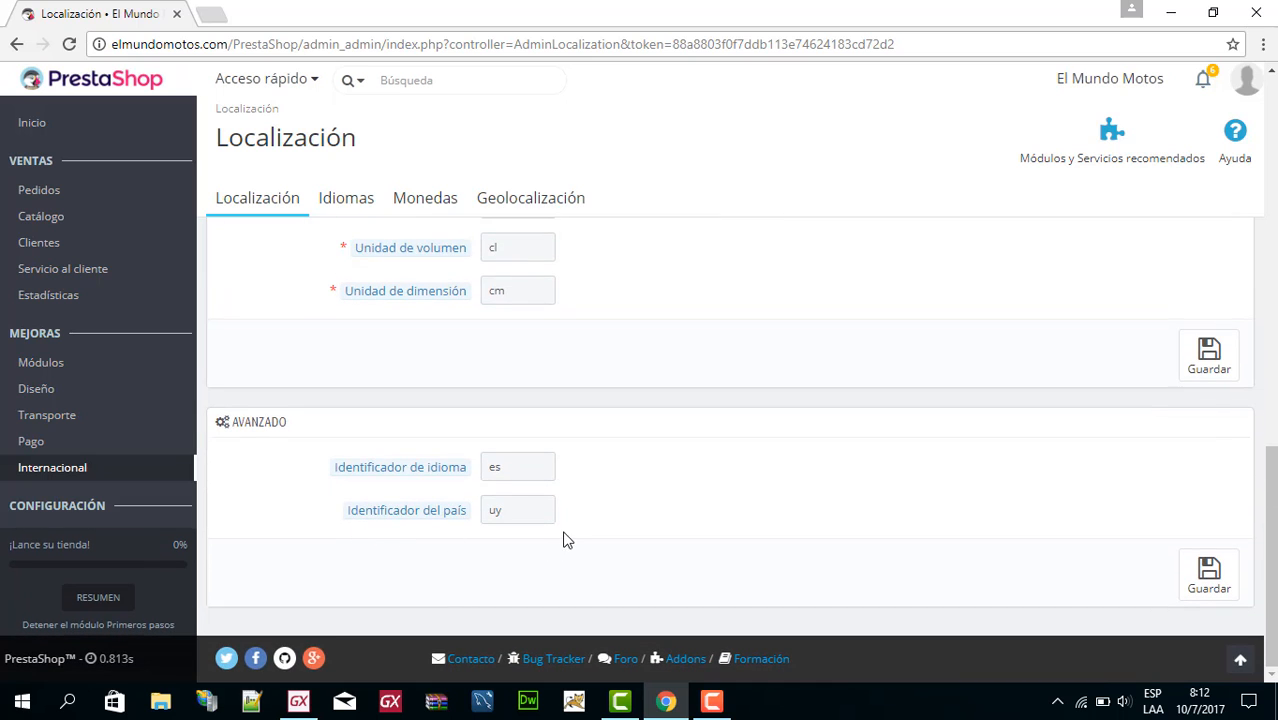
scroll(436, 438, up, 6)
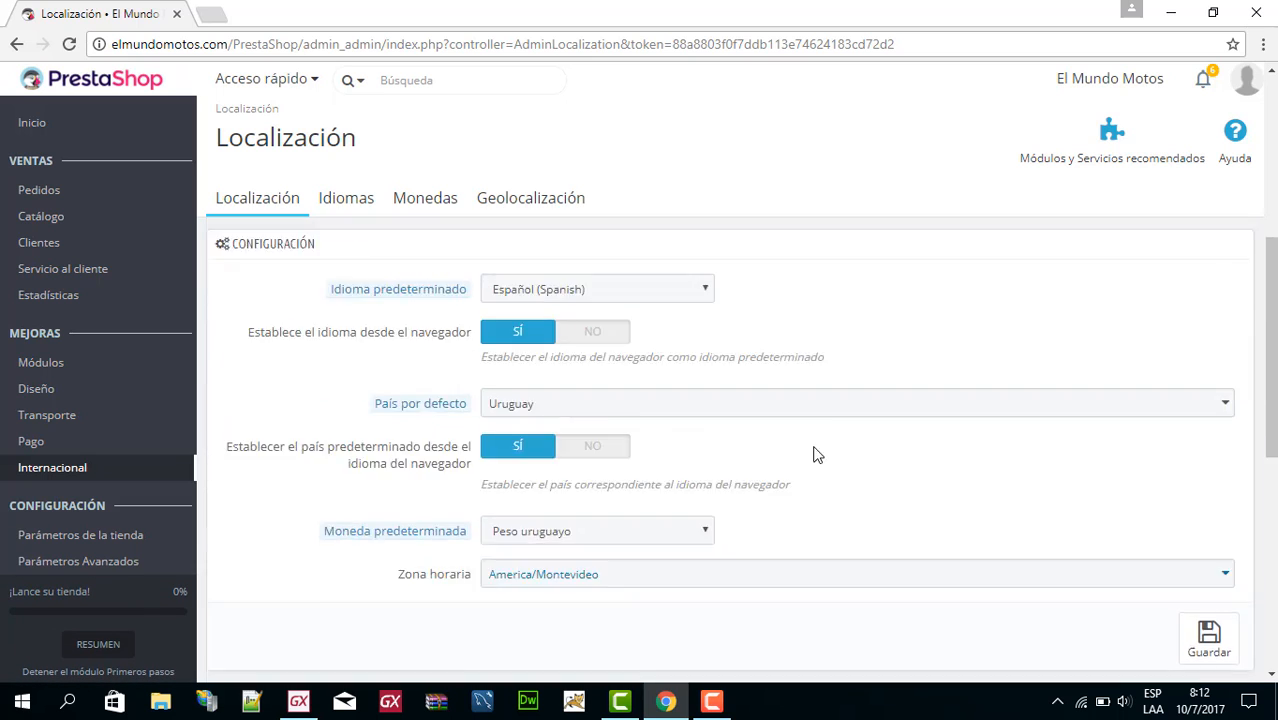
scroll(812, 455, down, 6)
scroll(342, 470, up, 10)
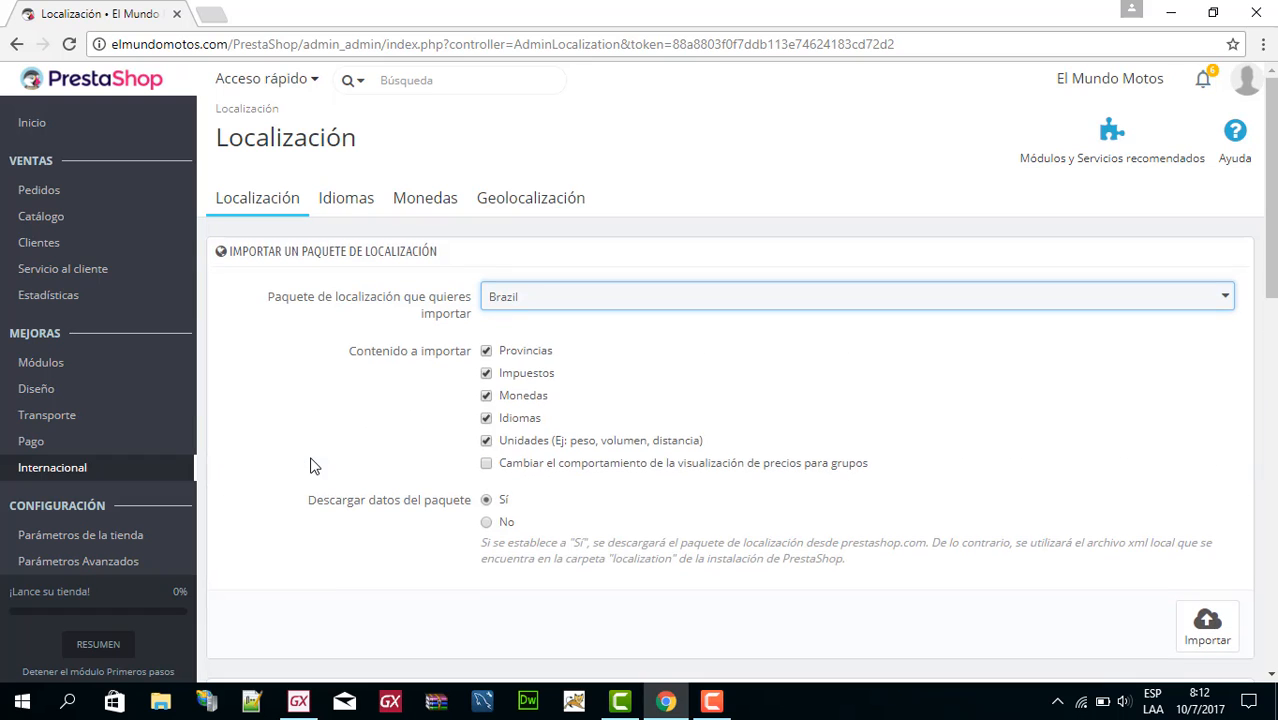
View the Idiomas, Monedas and Geolocalización pages of the international settings one after another.
click(354, 201)
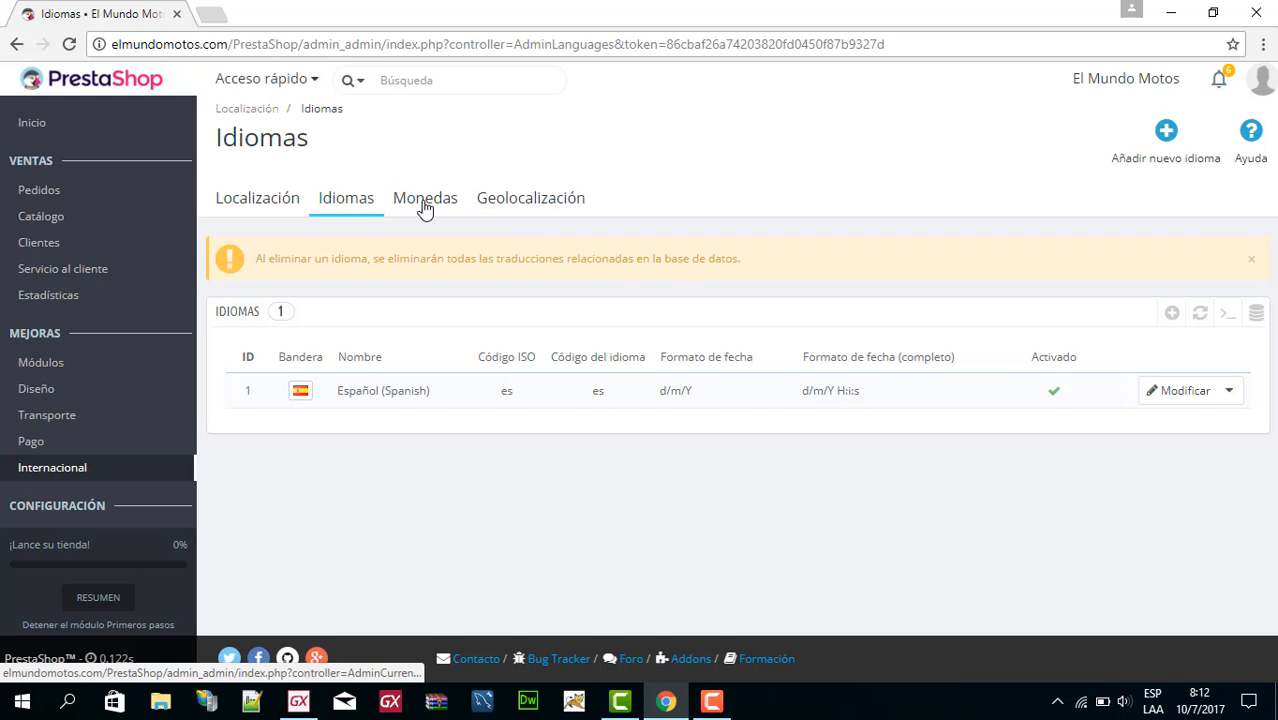
click(460, 203)
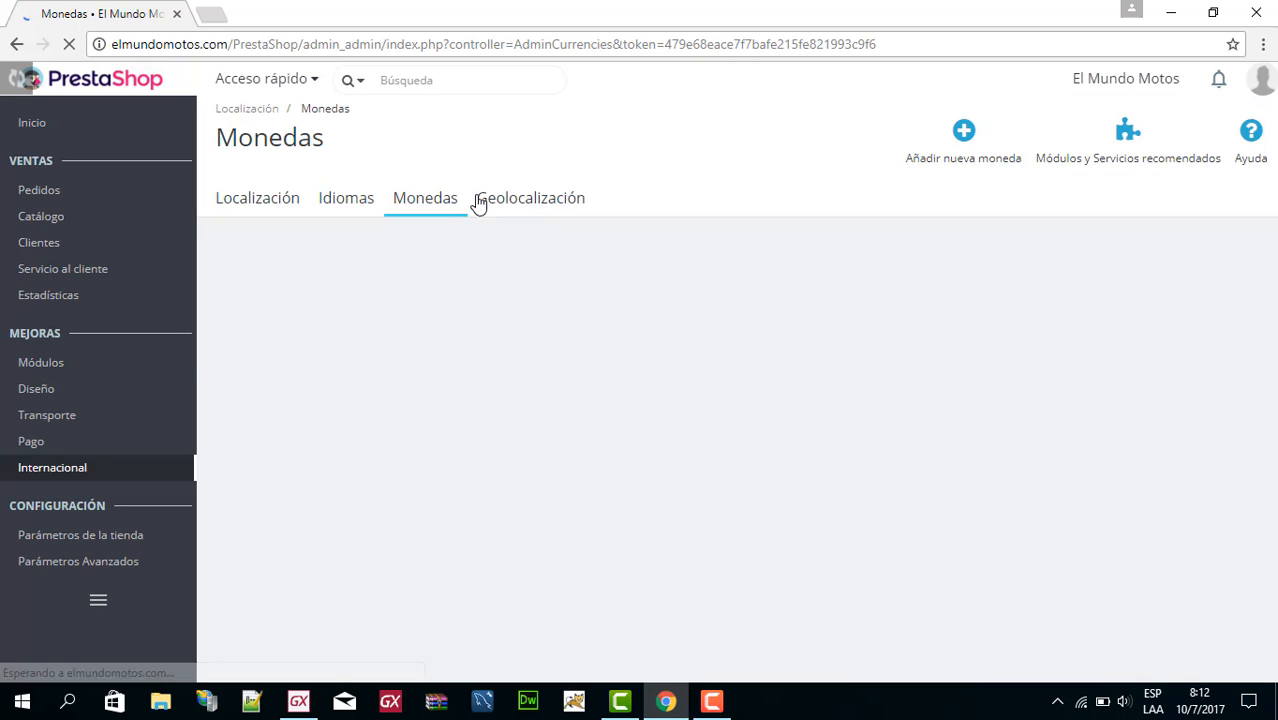
click(531, 204)
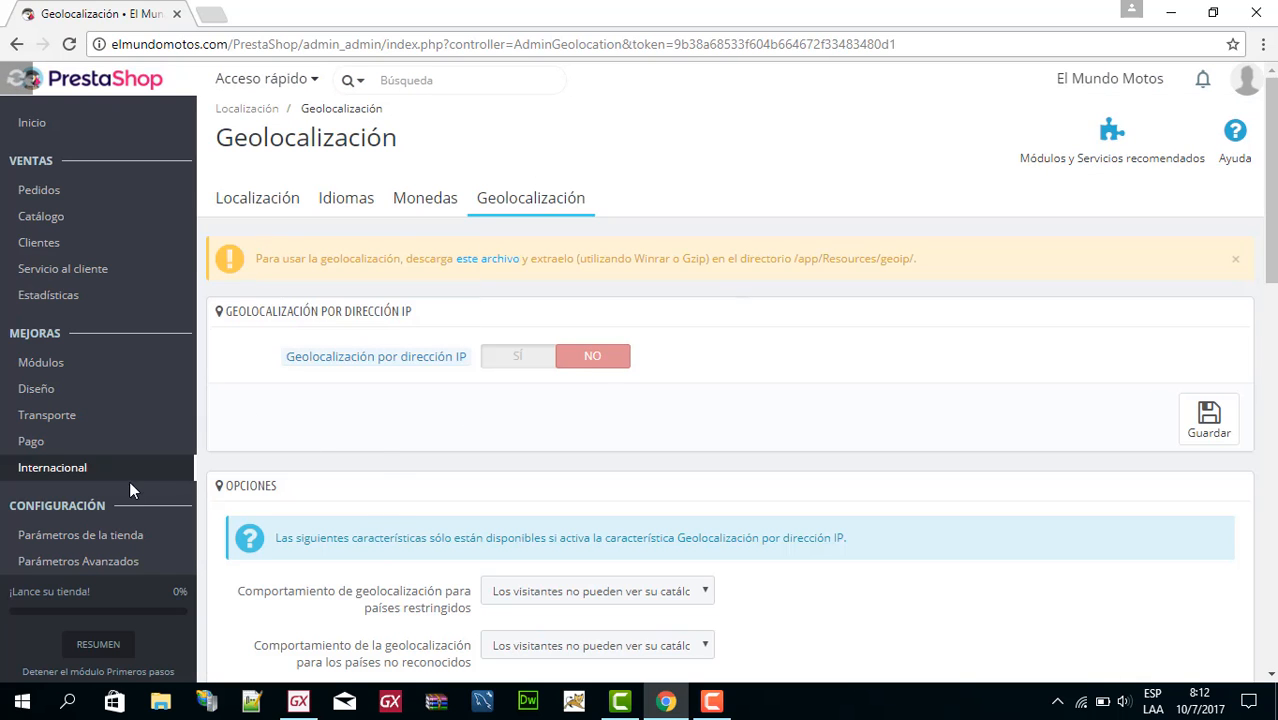
Open the Módulos section and display its list of installed modules.
mouse_move(59, 366)
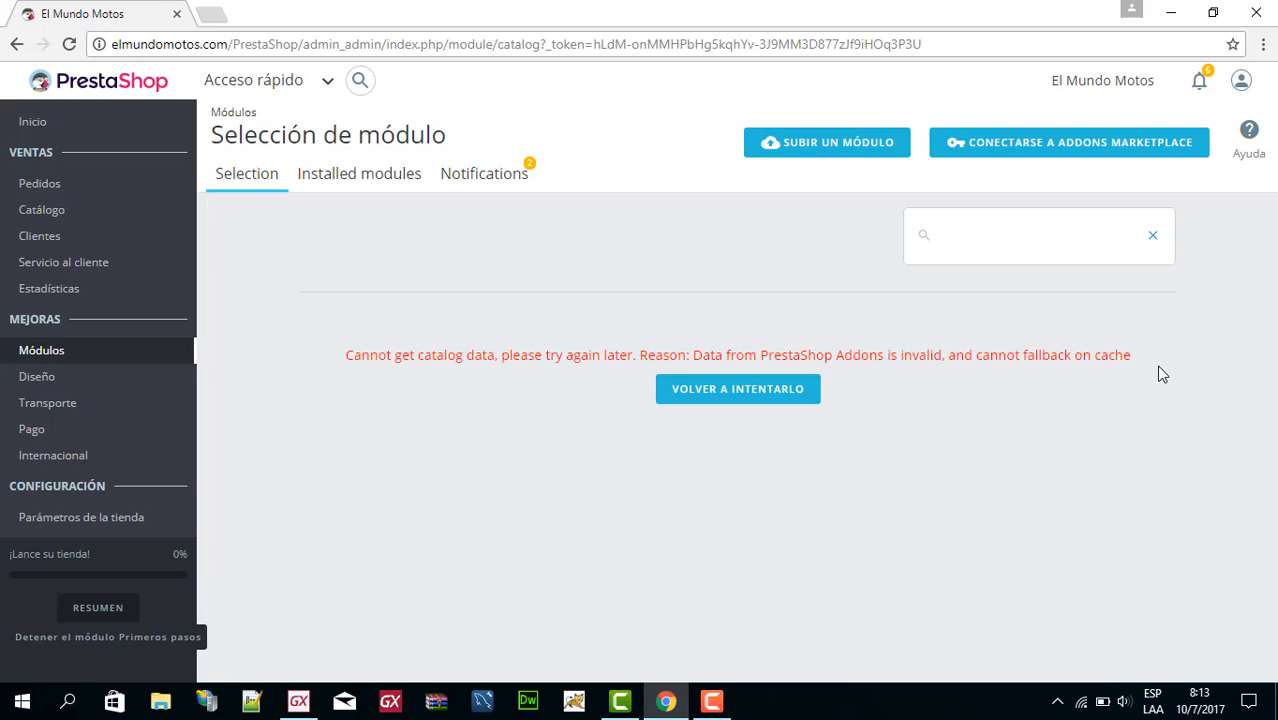
click(342, 181)
click(398, 190)
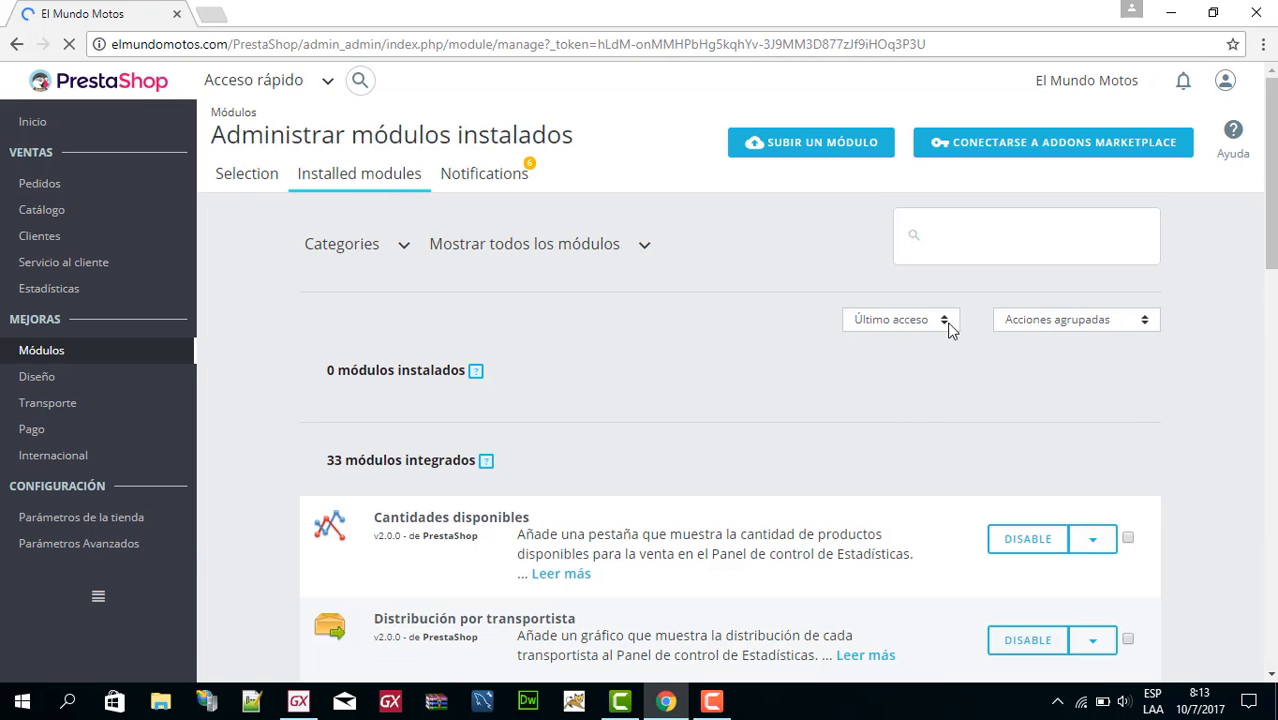
Look through the built-in modules in the list of installed modules.
scroll(841, 356, down, 2)
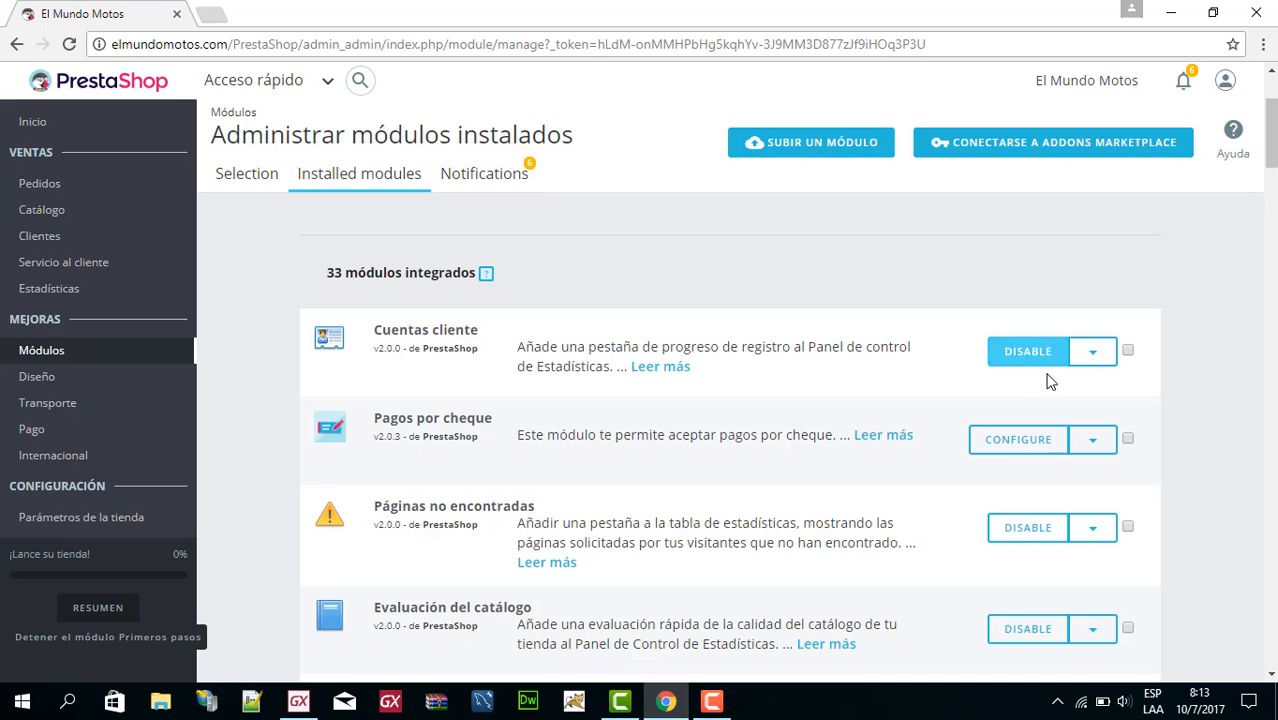
scroll(858, 382, down, 3)
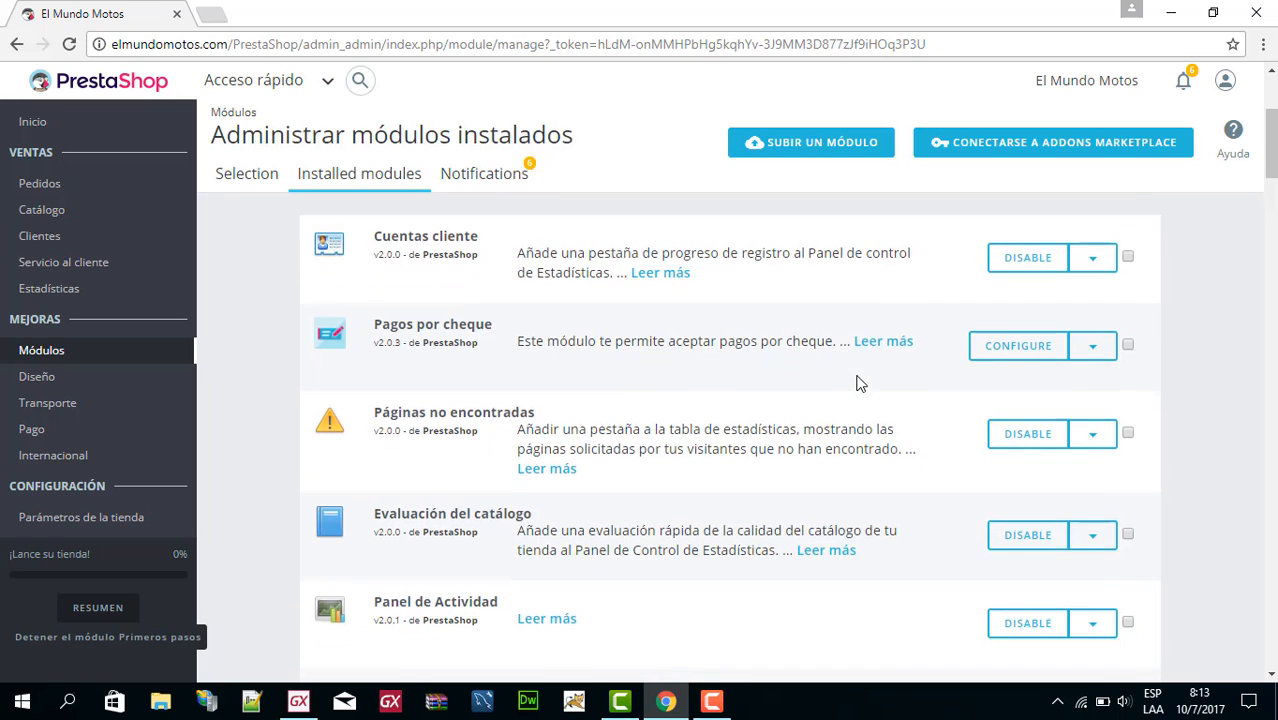
scroll(862, 383, down, 1)
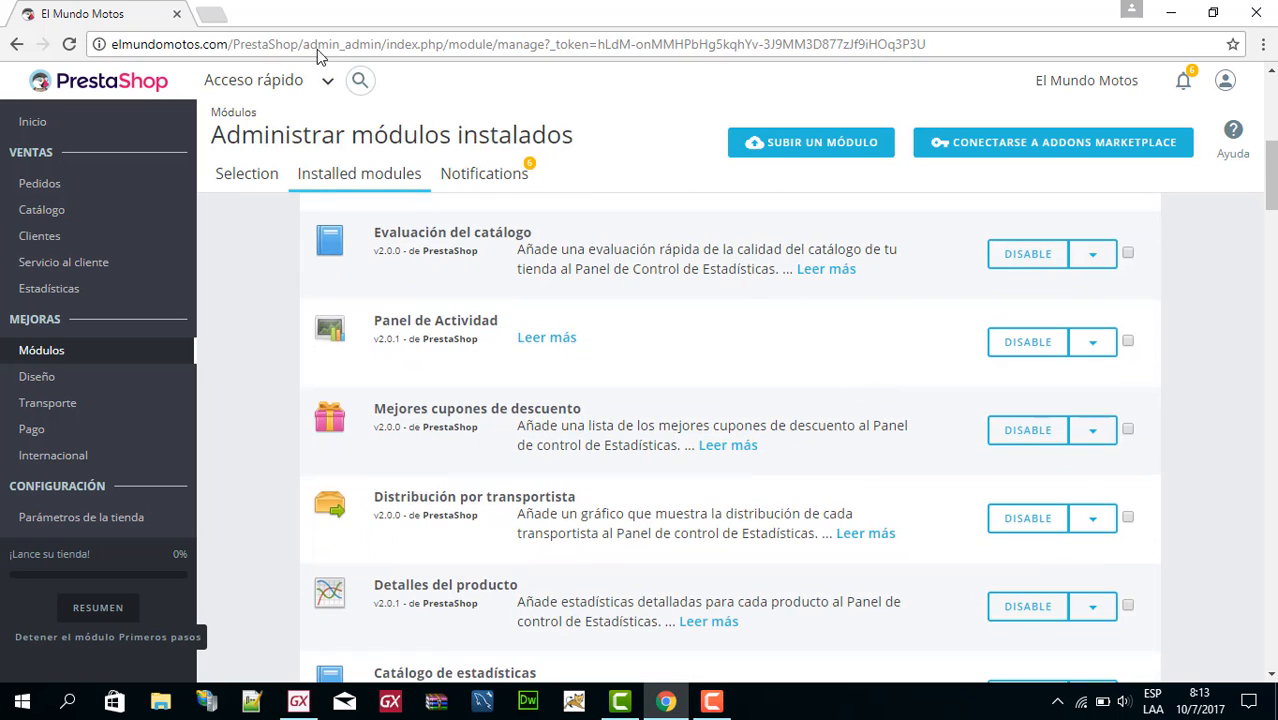
Open the shop's public storefront at elmundomotos.com/PrestaShop in a new browser tab.
click(212, 16)
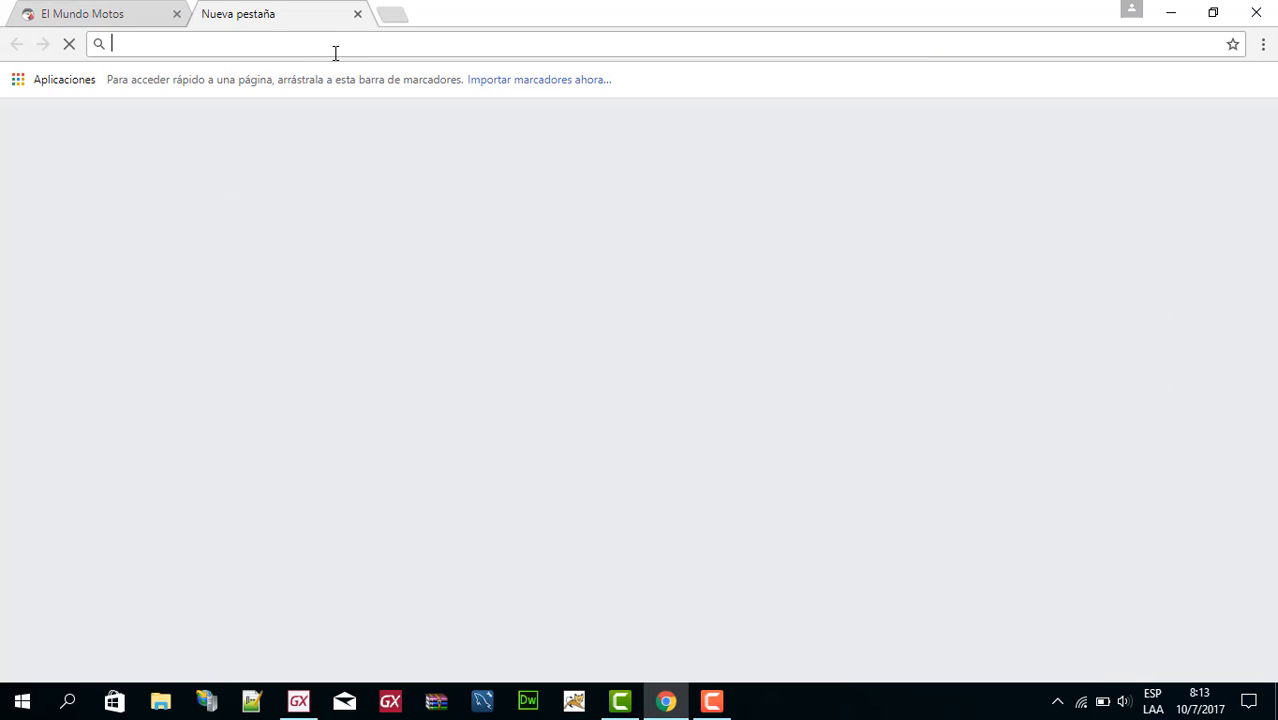
text(el)
key(Return)
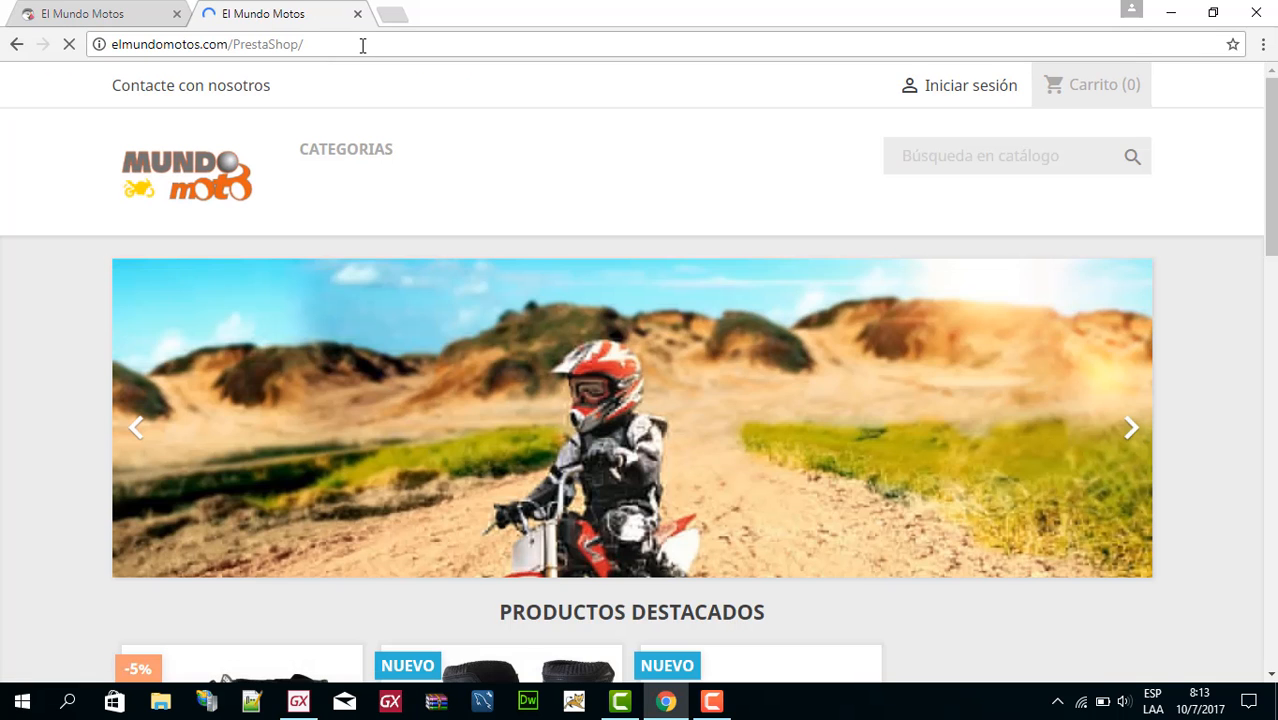
Load the shop from its root address elmundomotos.com and point out the domain part of the address.
click(362, 45)
click(362, 45)
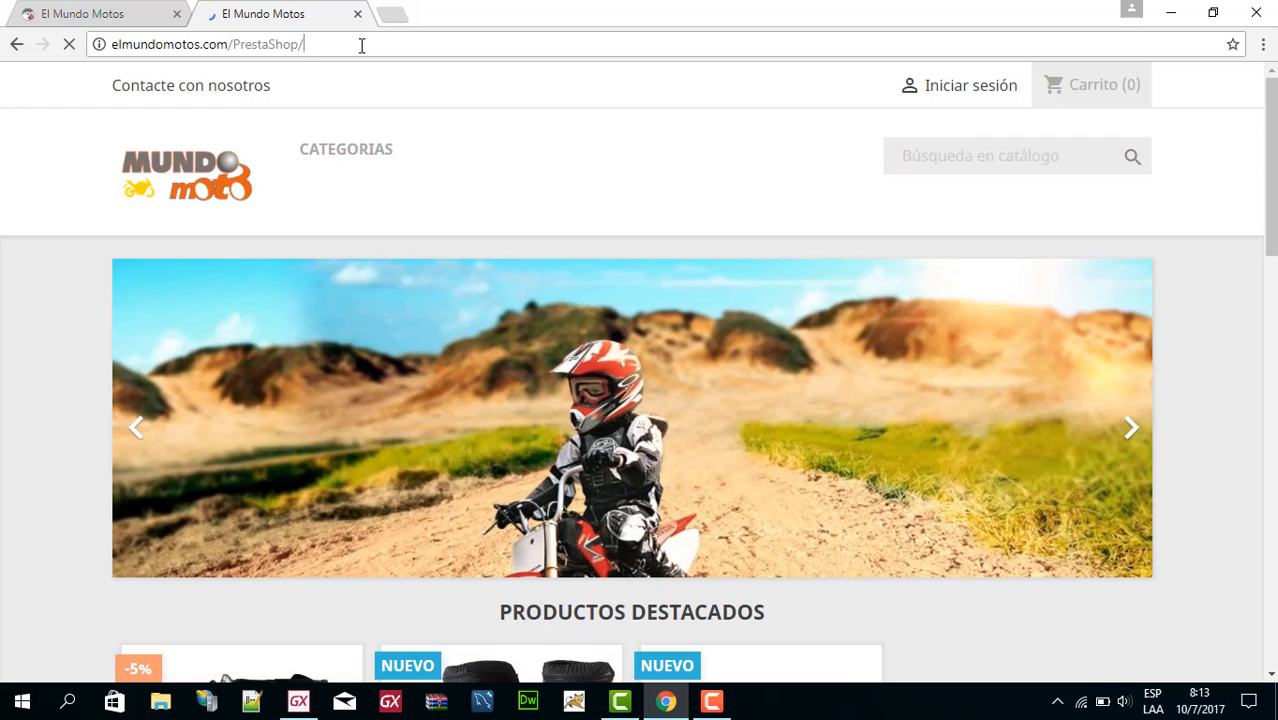
key(BackSpace)
key(BackSpace)
key(BackSpace)
key(BackSpace)
key(BackSpace)
key(BackSpace)
key(BackSpace)
key(BackSpace)
key(BackSpace)
key(BackSpace)
key(BackSpace)
key(BackSpace)
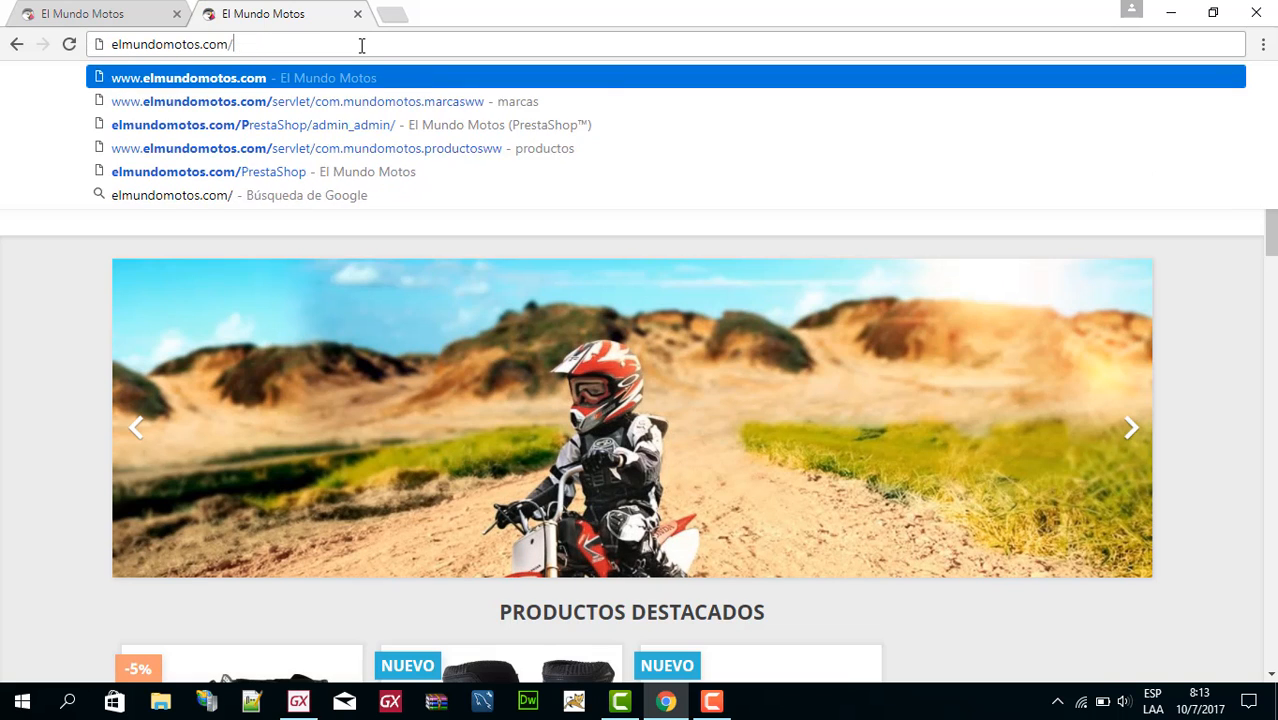
key(Return)
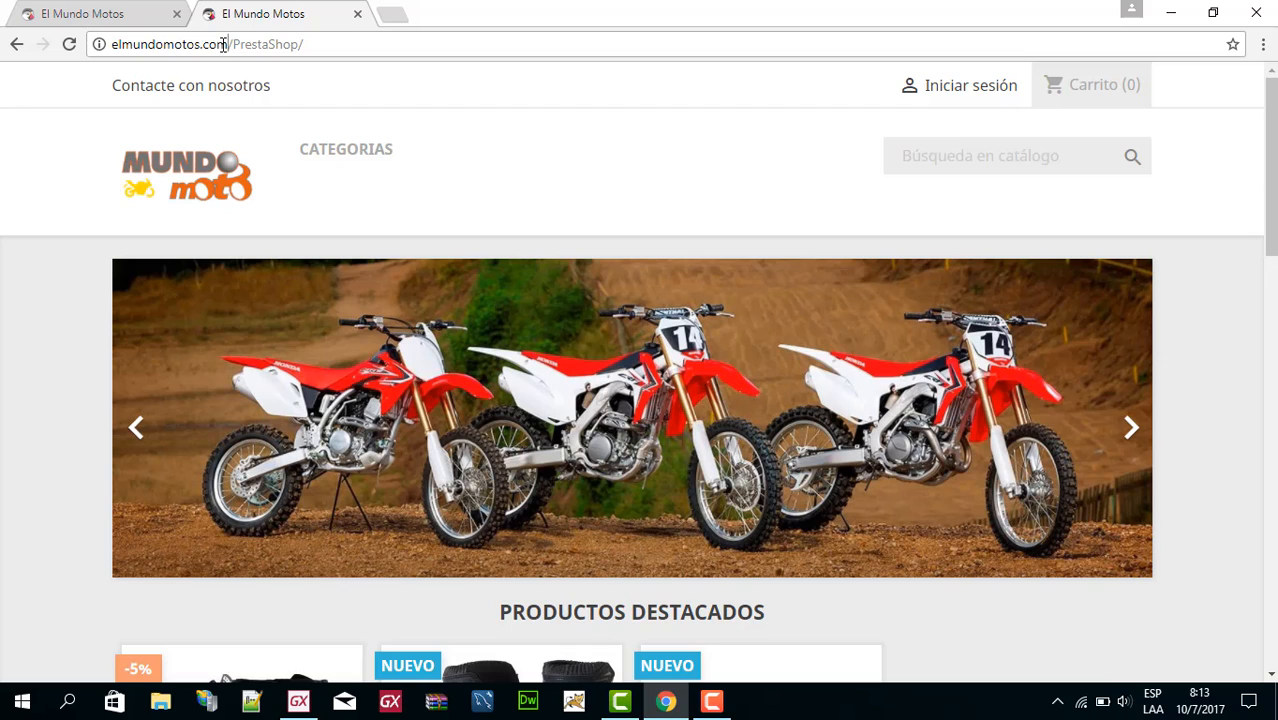
drag(223, 44, 108, 47)
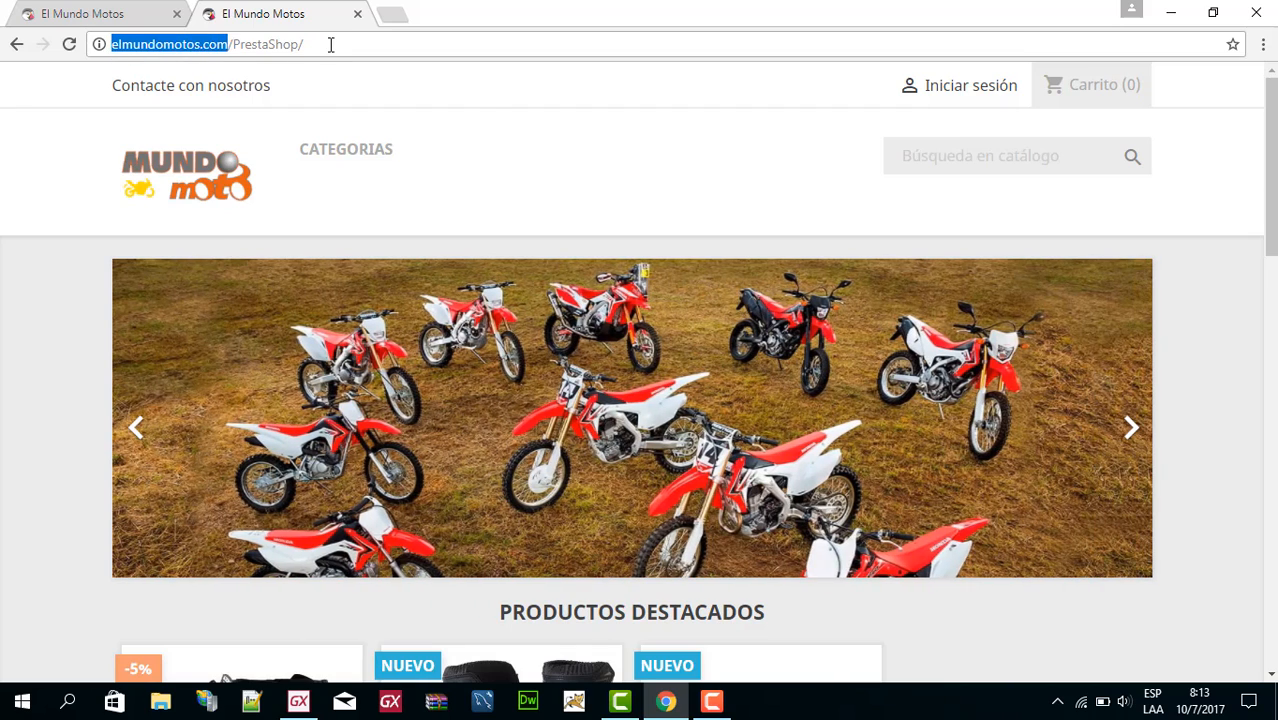
click(328, 43)
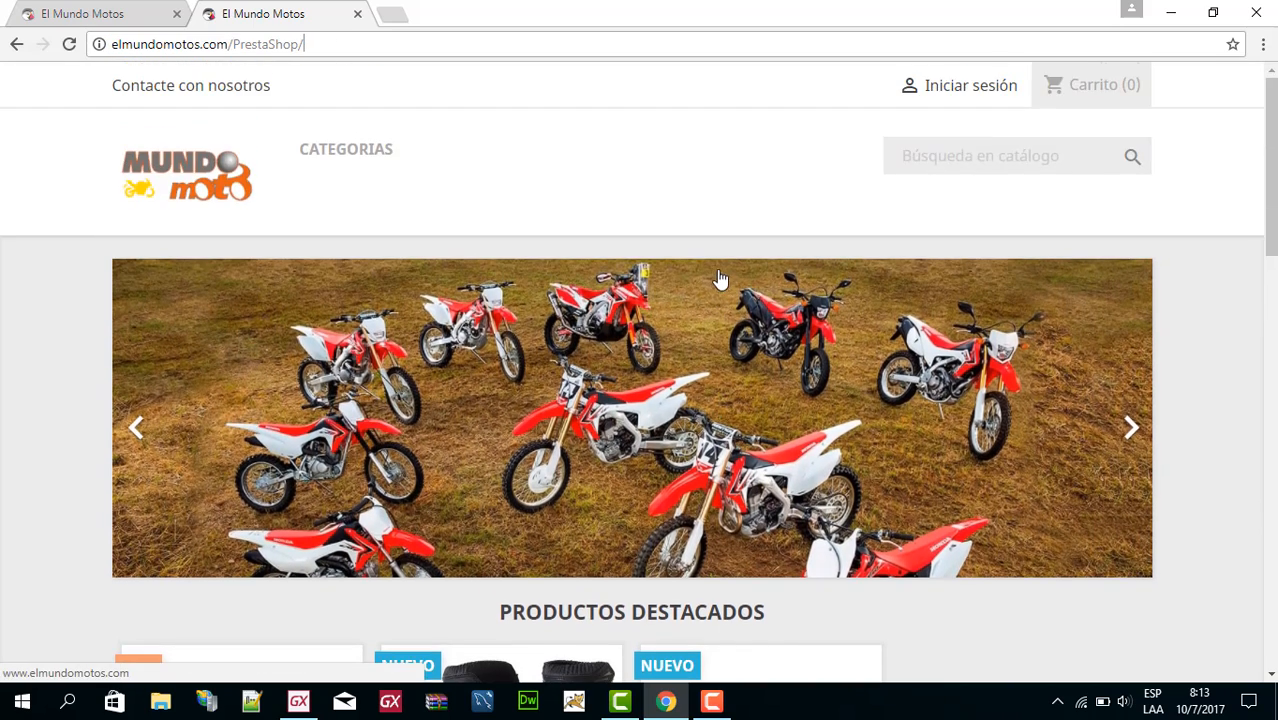
Examine the storefront's home page, including the image slider, featured products and banner.
scroll(470, 290, down, 9)
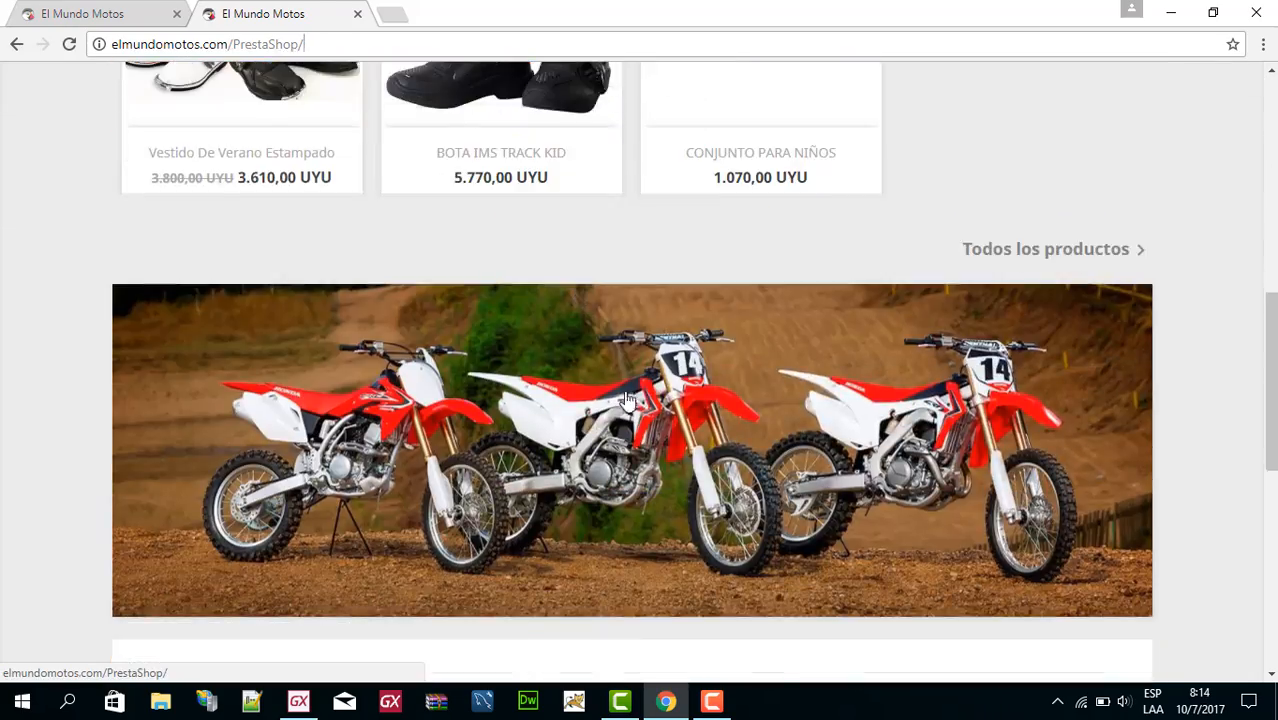
scroll(640, 380, down, 3)
scroll(660, 360, up, 3)
scroll(763, 376, up, 3)
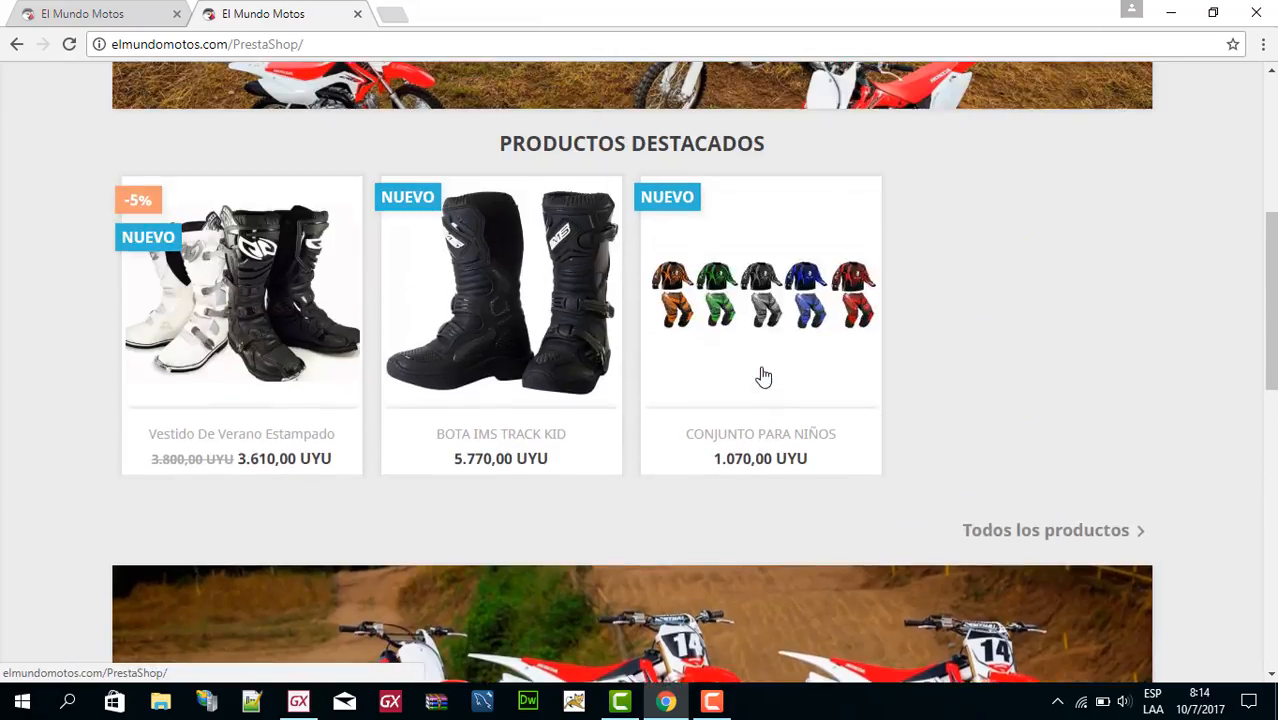
scroll(740, 370, up, 2)
scroll(930, 485, up, 1)
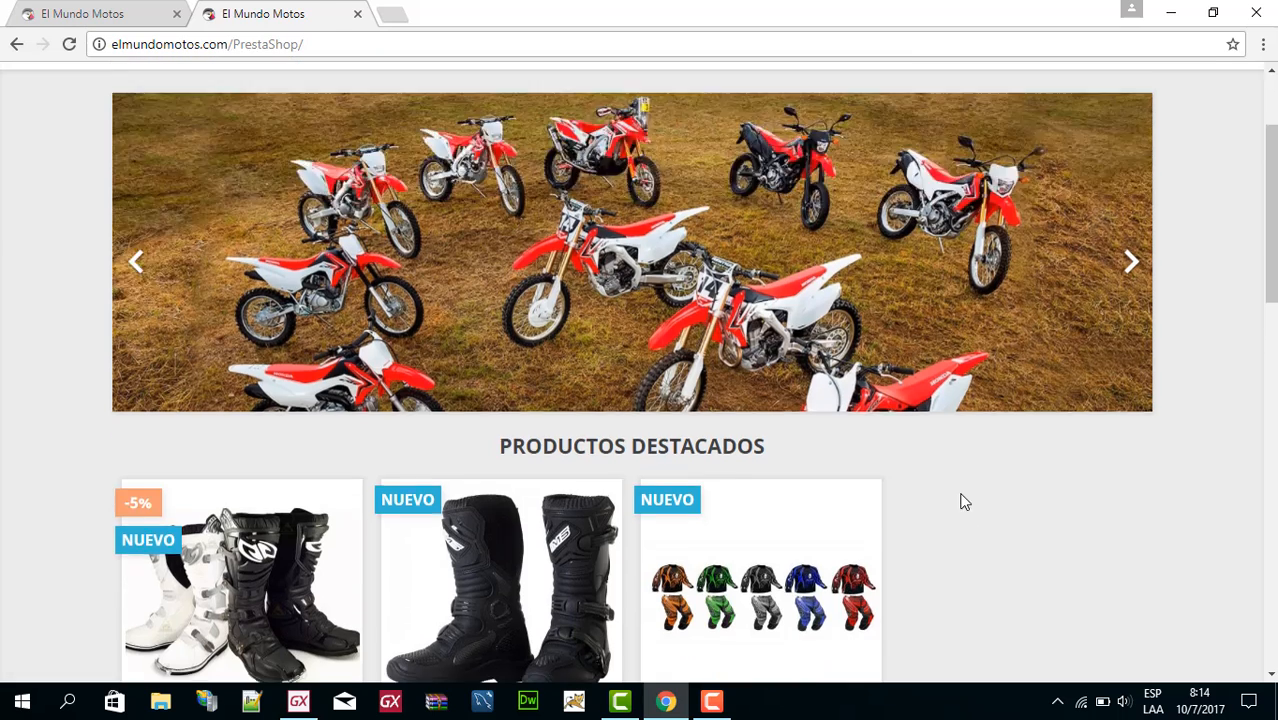
scroll(958, 495, up, 2)
scroll(900, 510, down, 3)
Open the CONJUNTO PARA NIÑOS product page and examine its size and colour options alongside the back office's Catálogo entries.
click(730, 500)
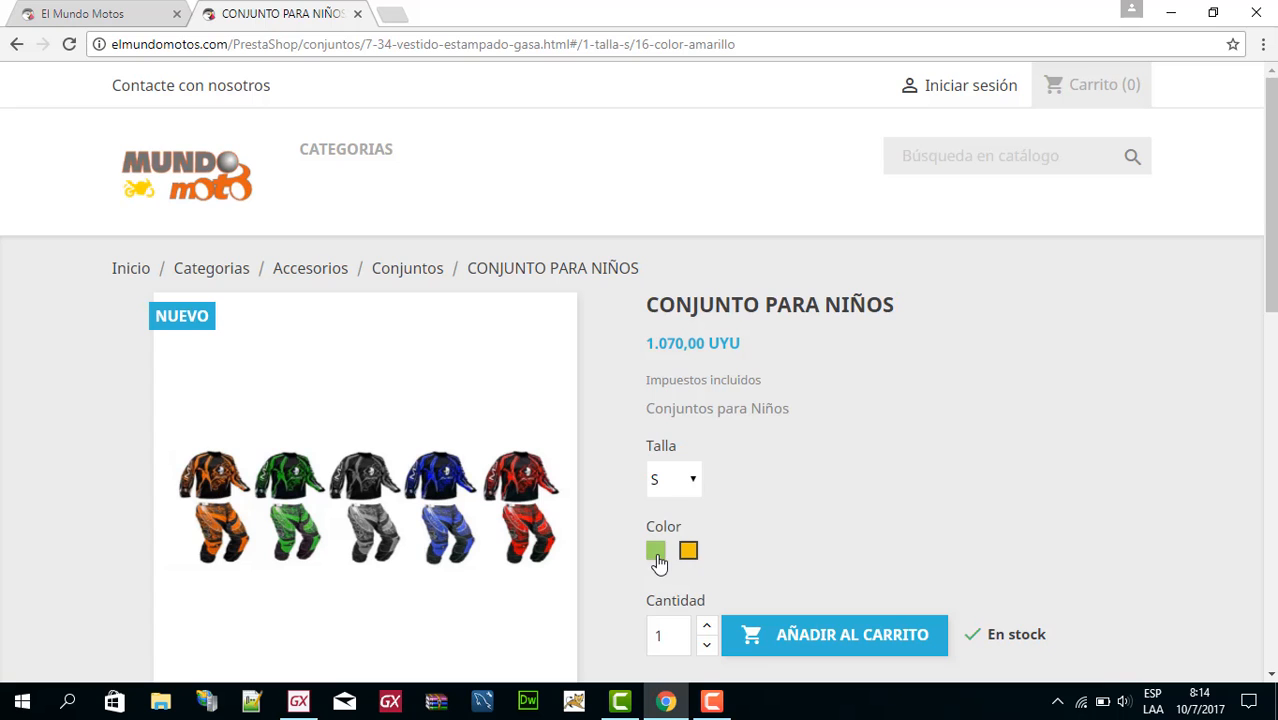
scroll(823, 259, down, 3)
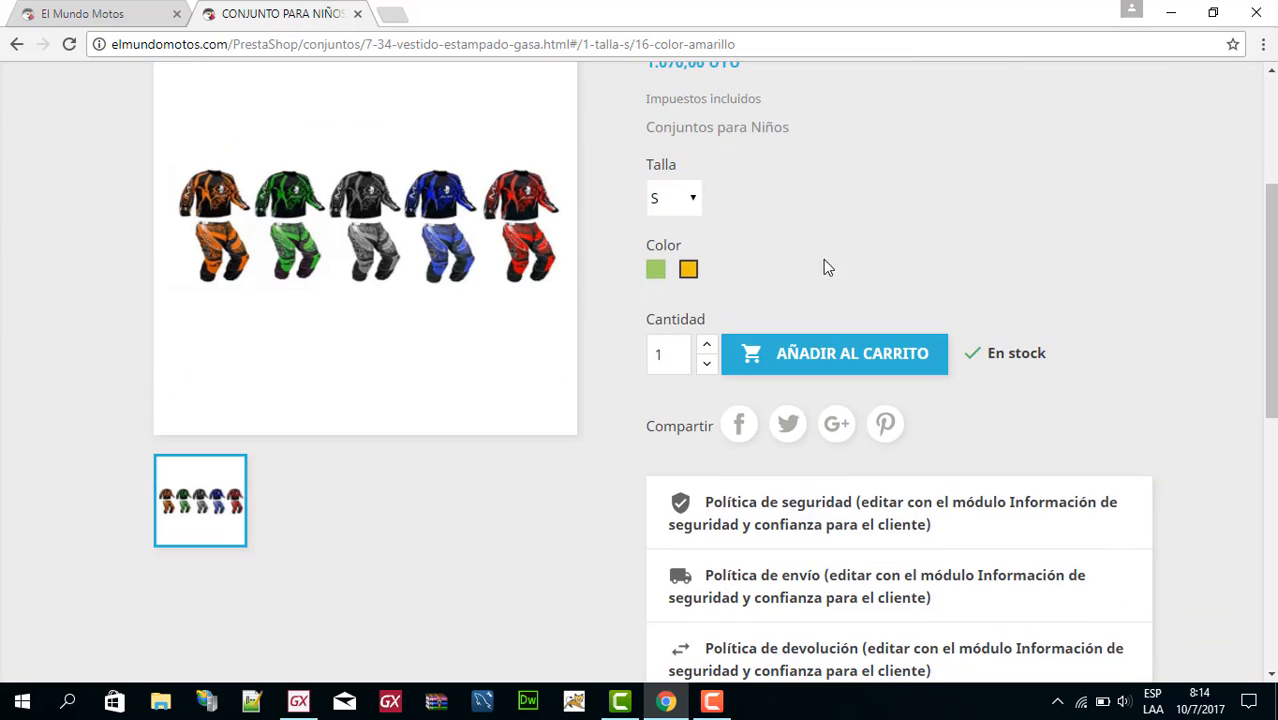
click(52, 8)
mouse_move(72, 217)
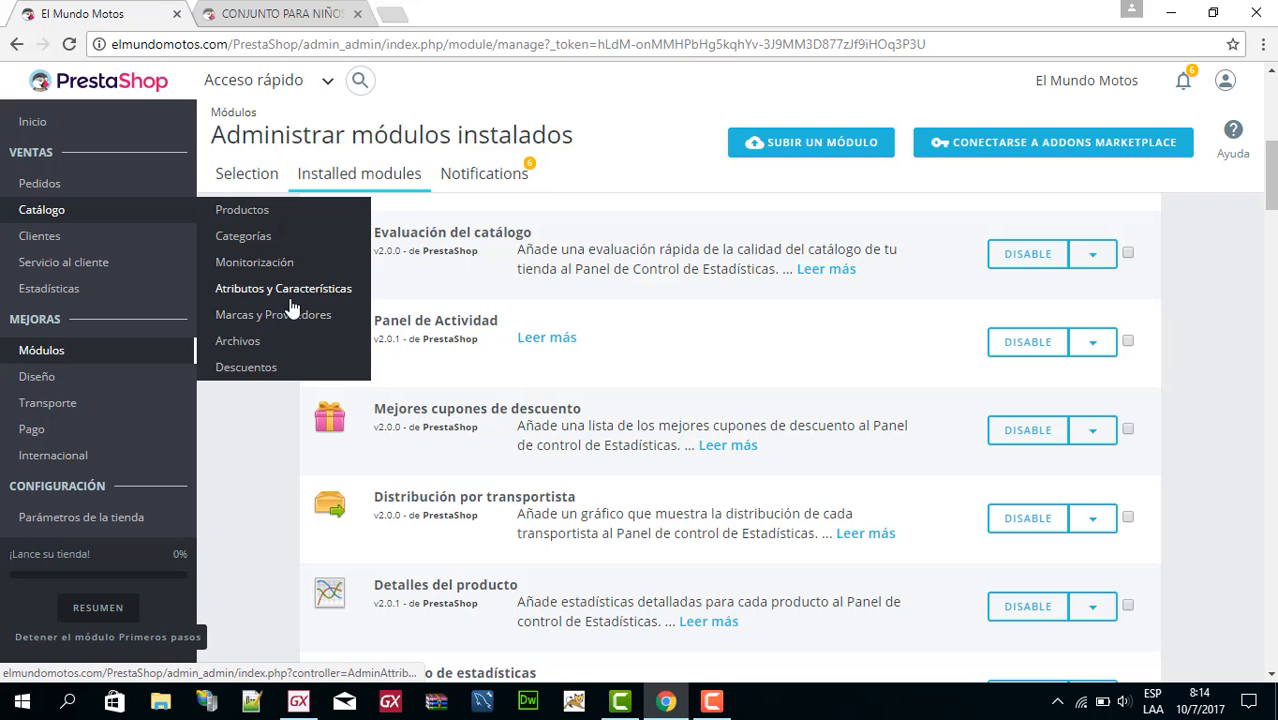
click(293, 13)
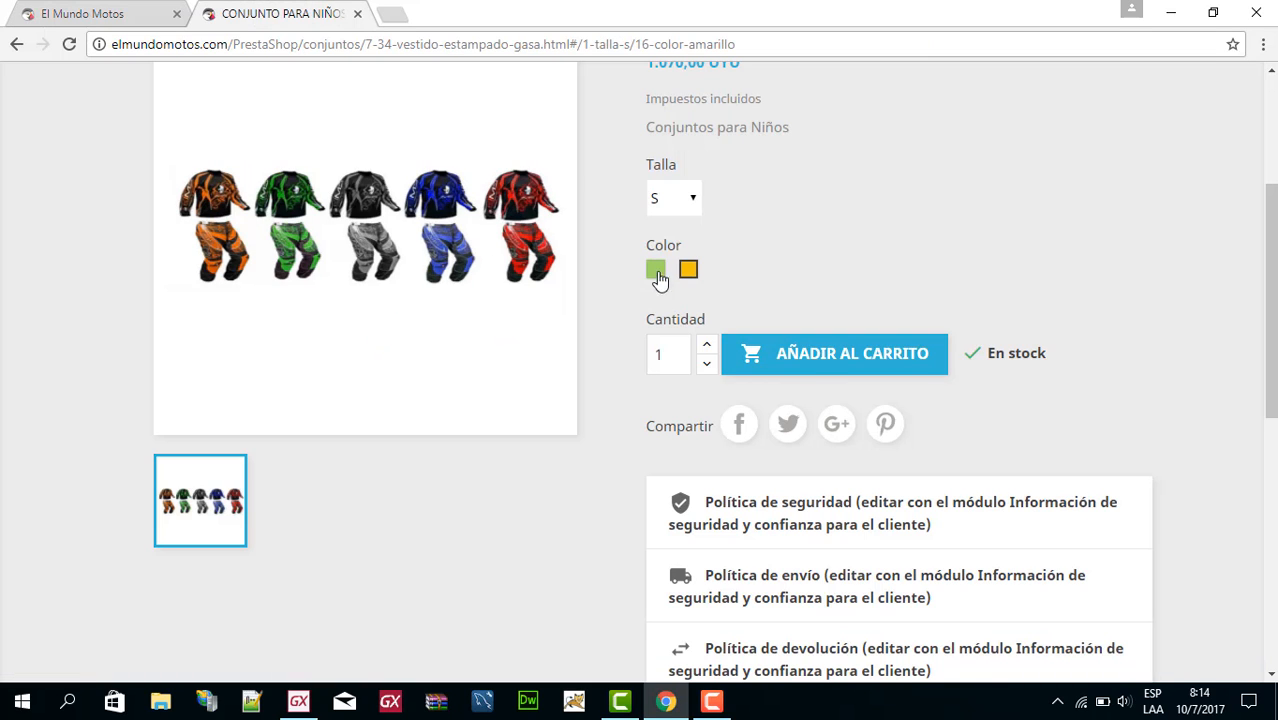
click(688, 203)
click(692, 202)
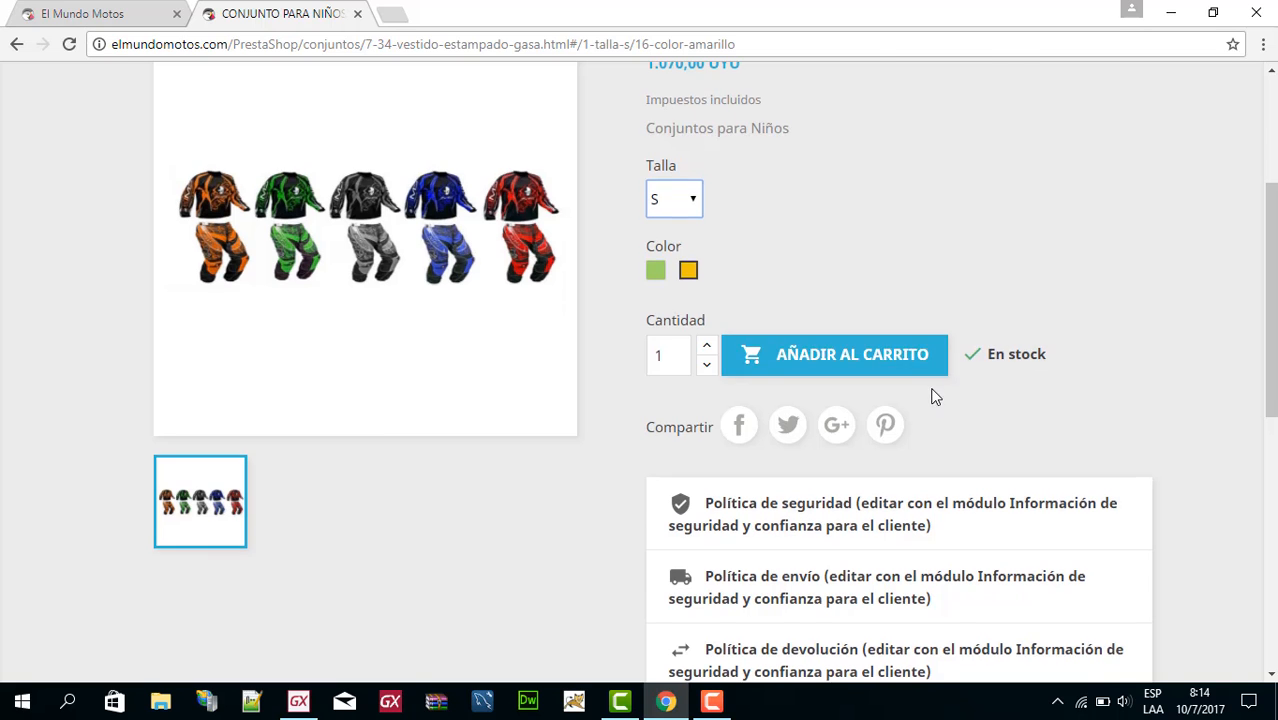
scroll(936, 394, up, 3)
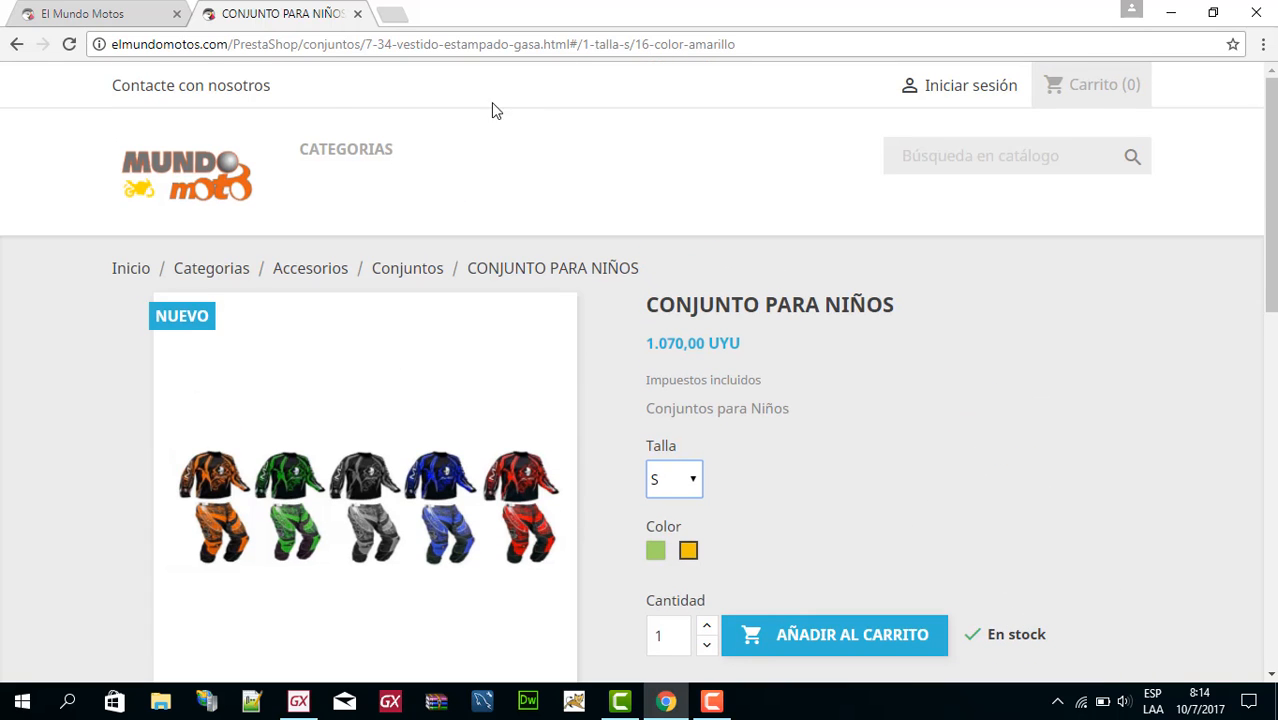
Show the Diseño entries in the back office and return to the storefront's product page.
click(85, 13)
mouse_move(75, 387)
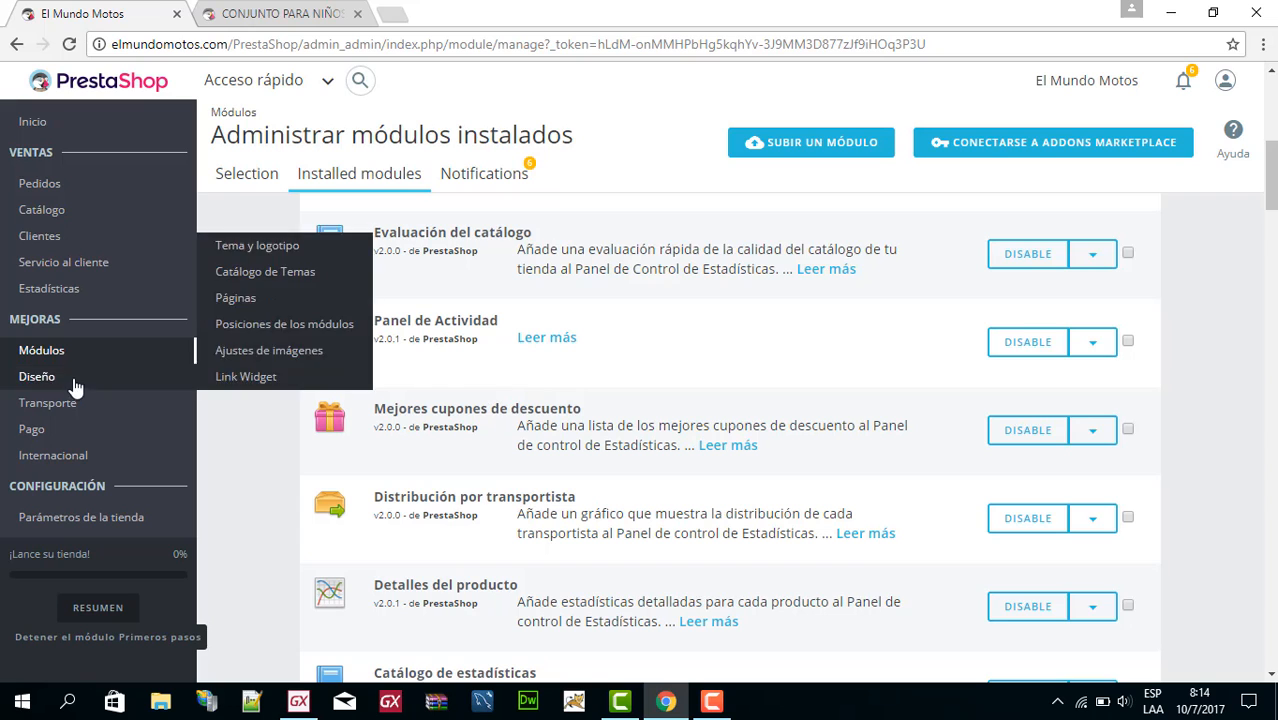
click(275, 13)
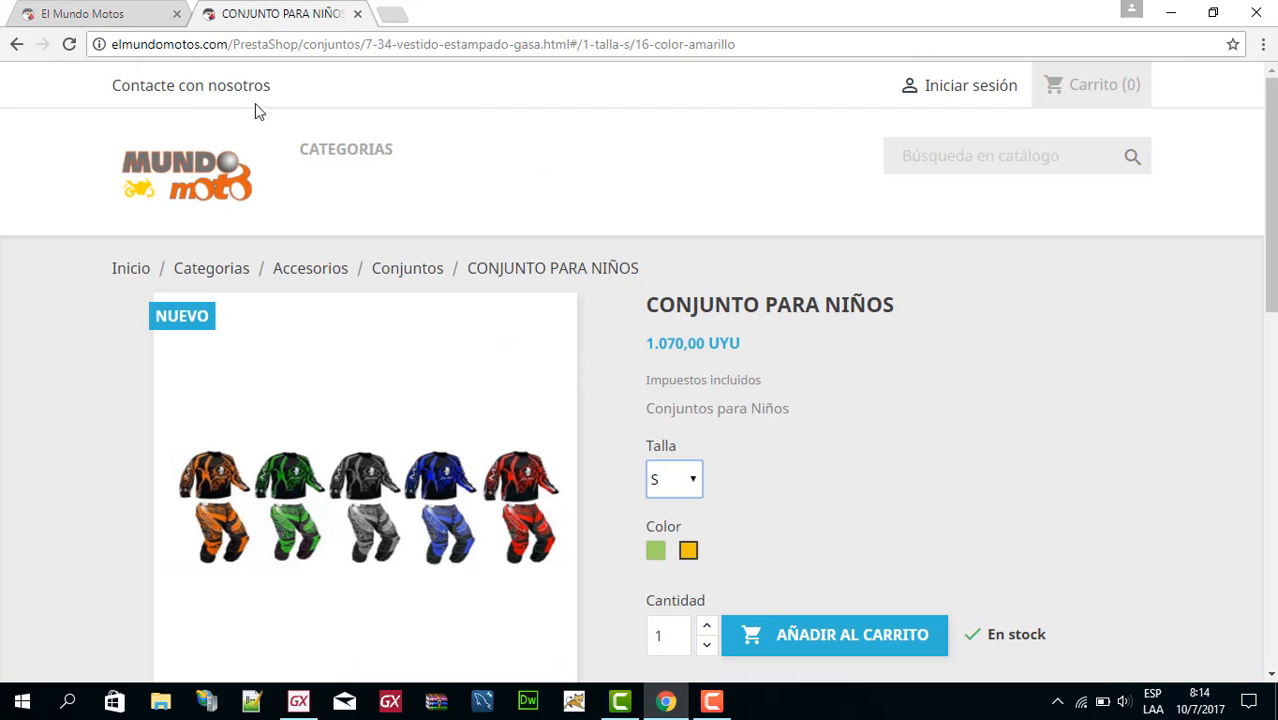
Return to the storefront's home page and view its slider and lower banner.
click(167, 184)
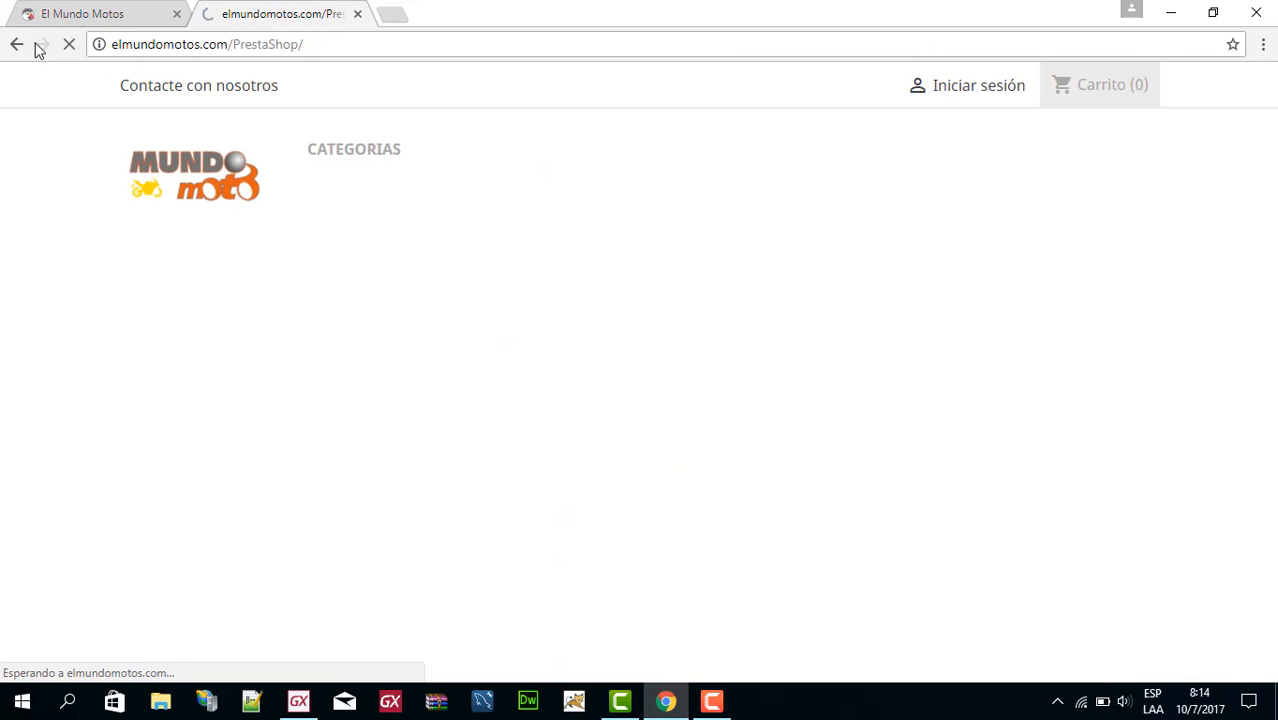
scroll(636, 251, down, 1)
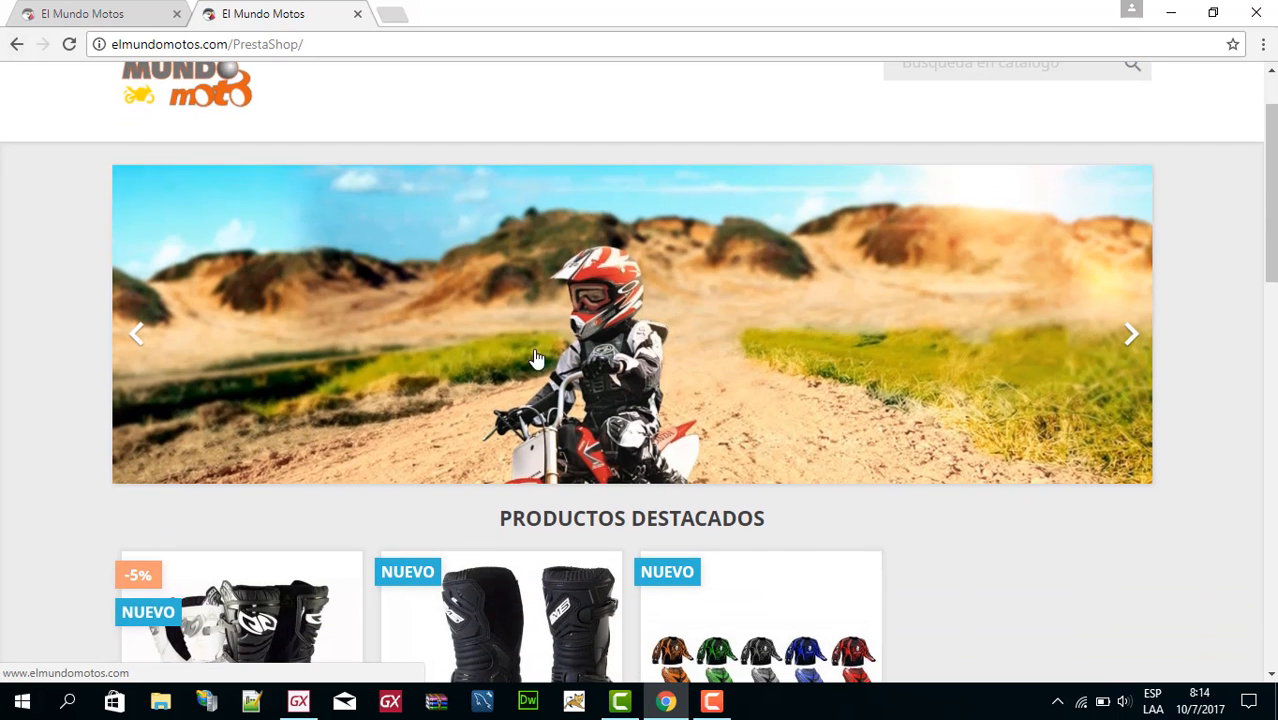
scroll(643, 320, down, 7)
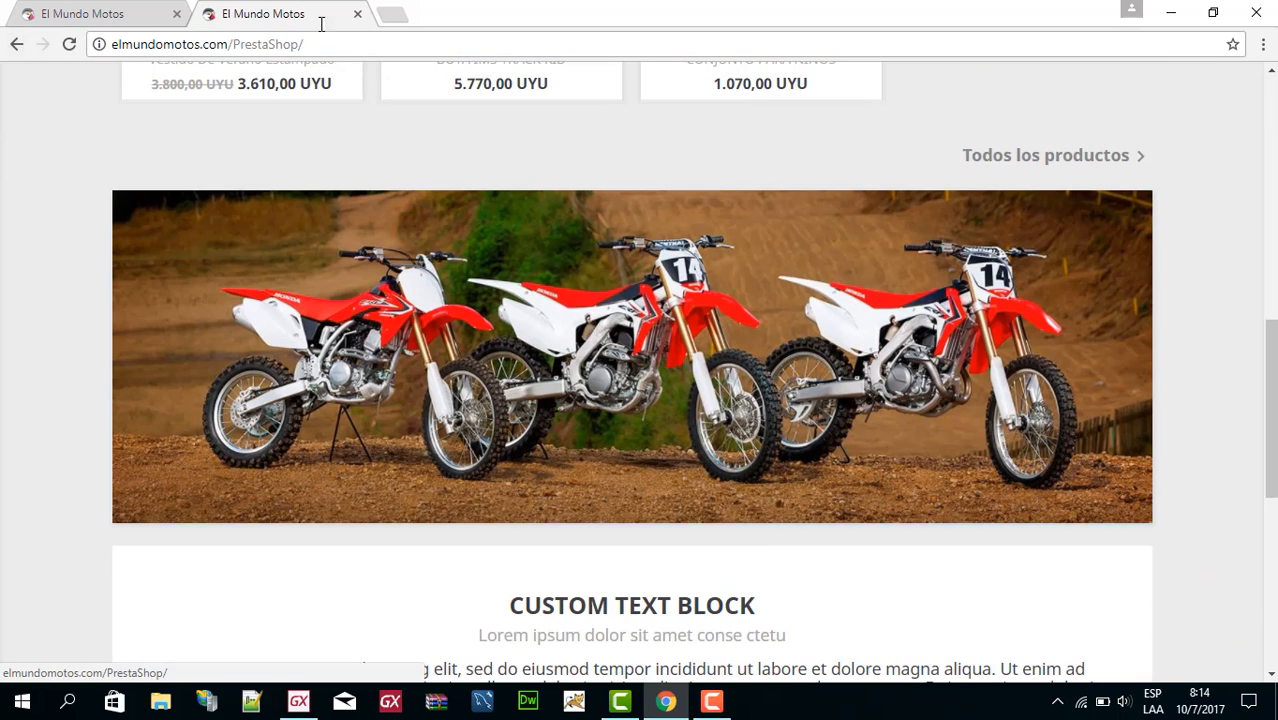
Switch back to the back office and search the installed modules for "car".
click(80, 13)
scroll(947, 290, up, 3)
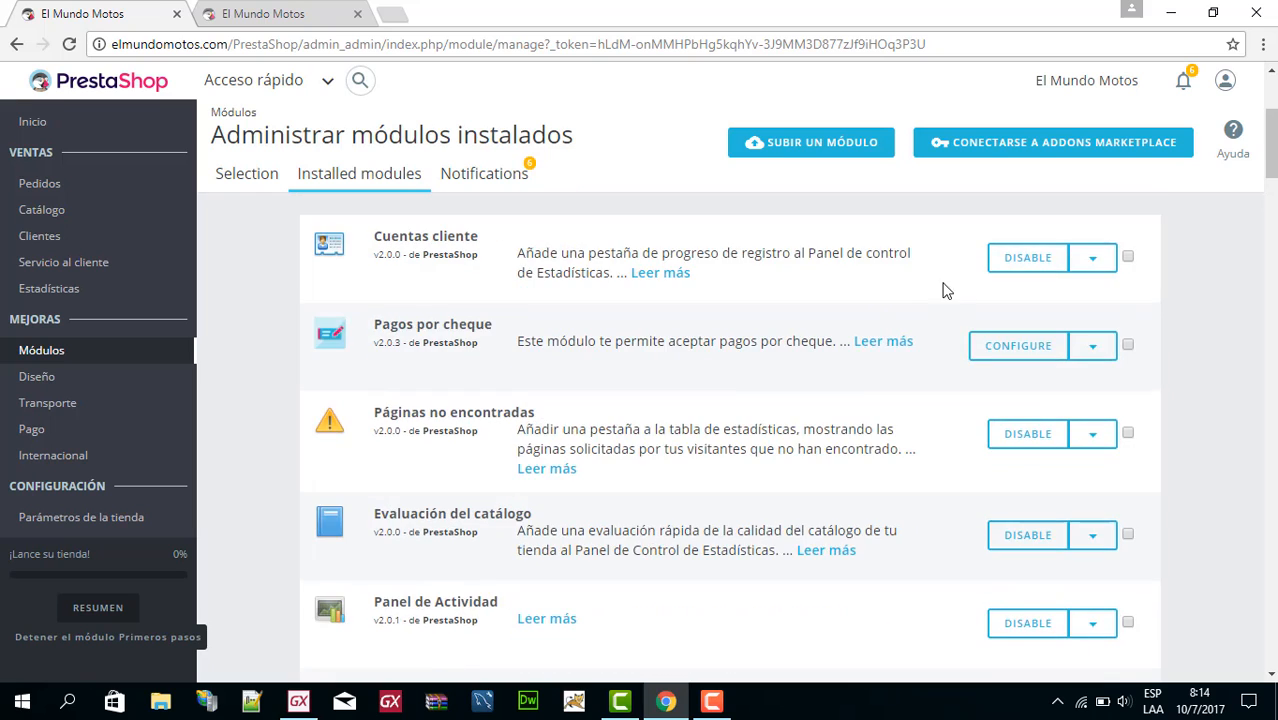
scroll(947, 290, up, 3)
click(976, 237)
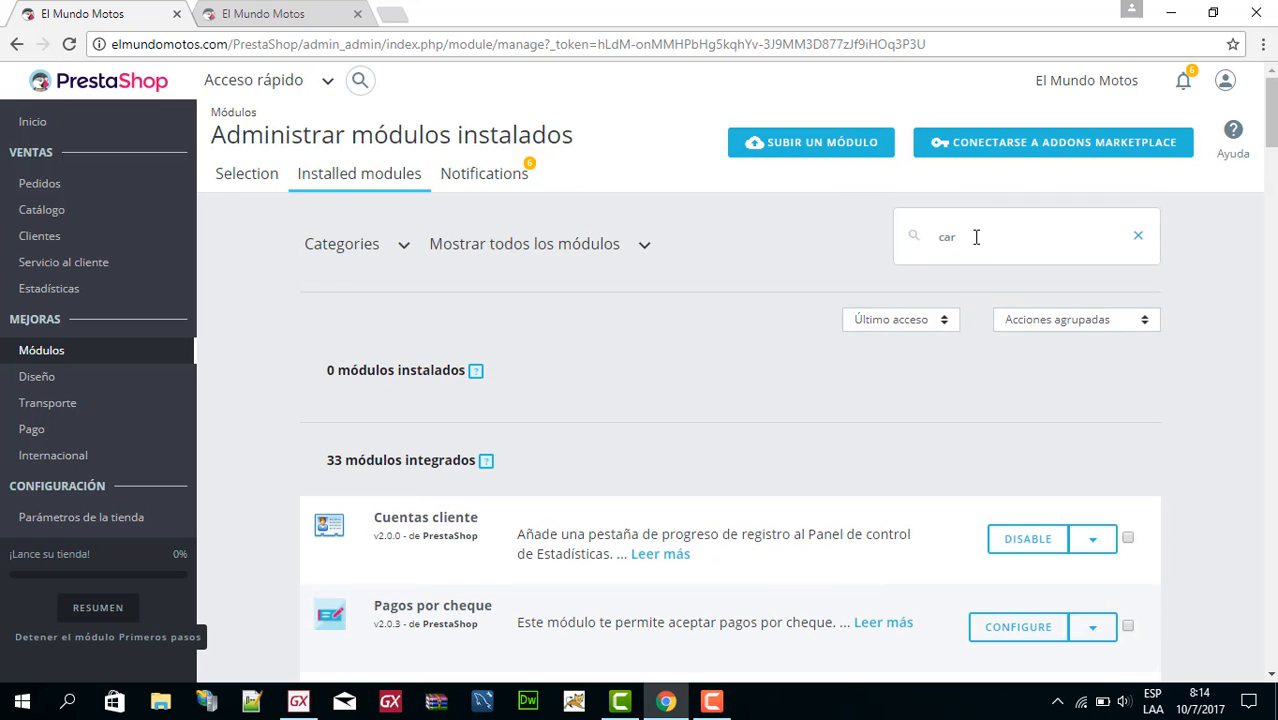
text(car)
key(Return)
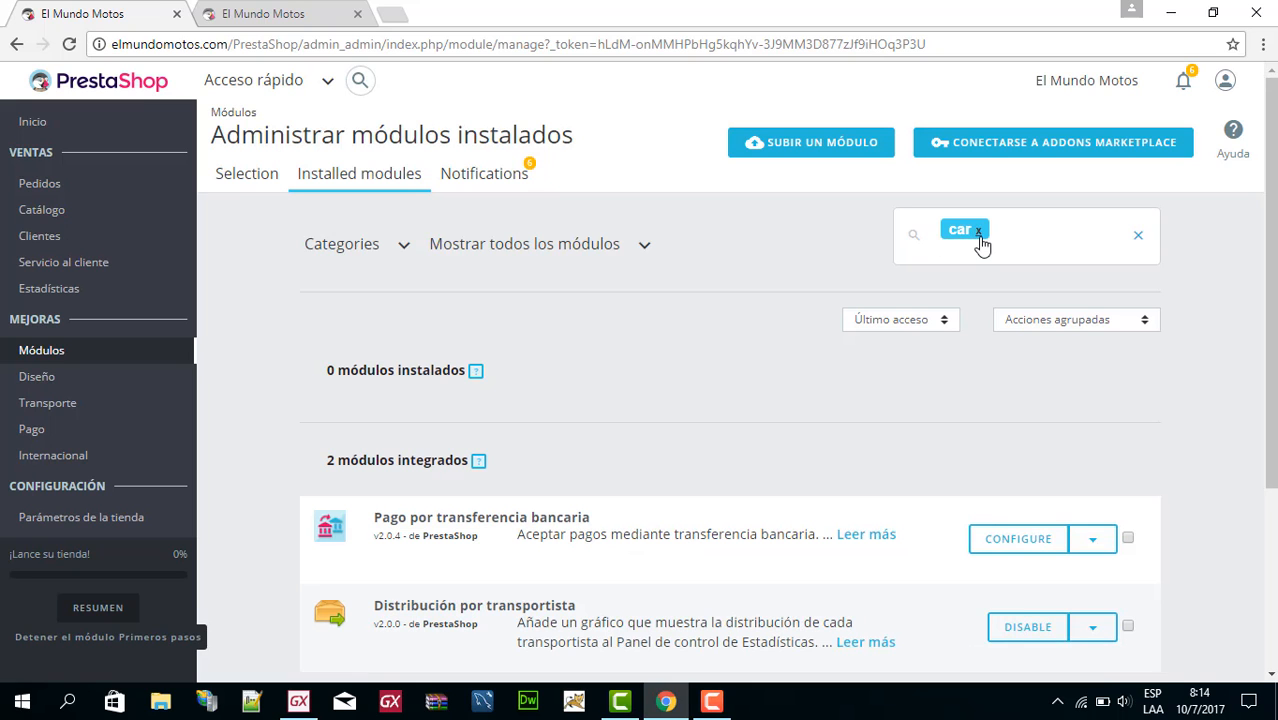
Open the configuration page of the Carrusel de imágenes theme module.
scroll(577, 480, down, 1)
scroll(578, 478, down, 2)
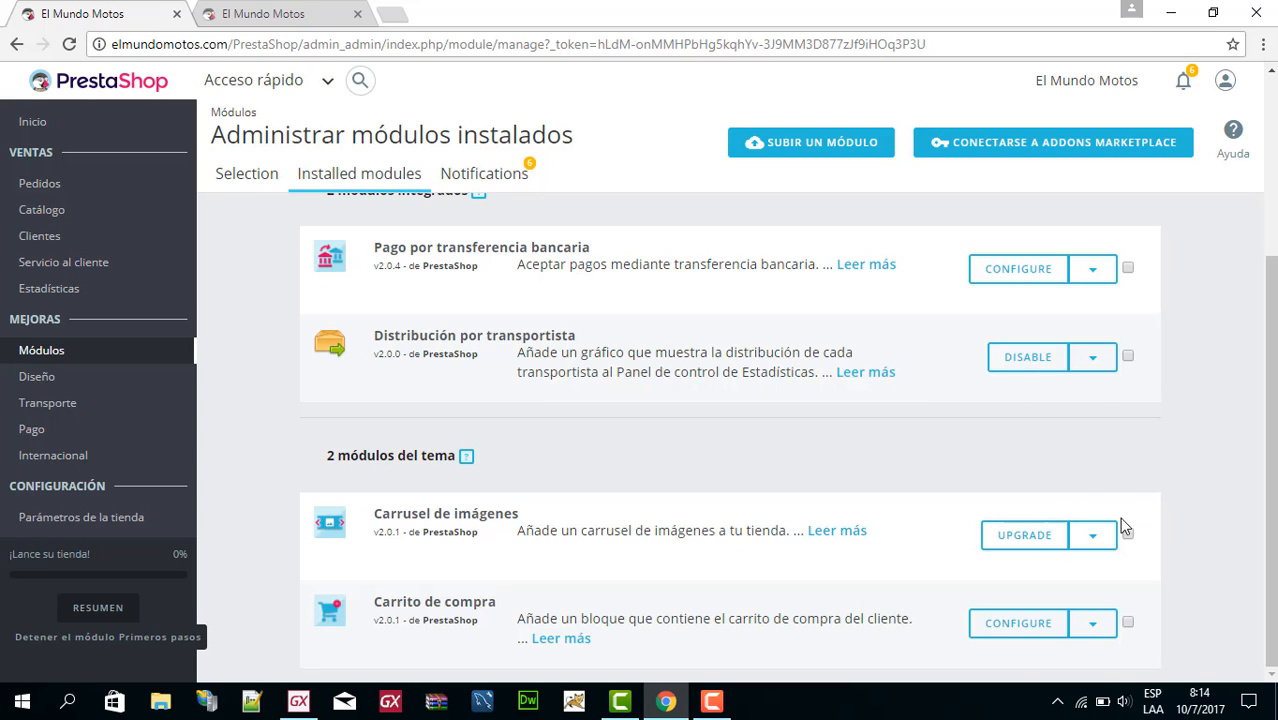
click(1095, 538)
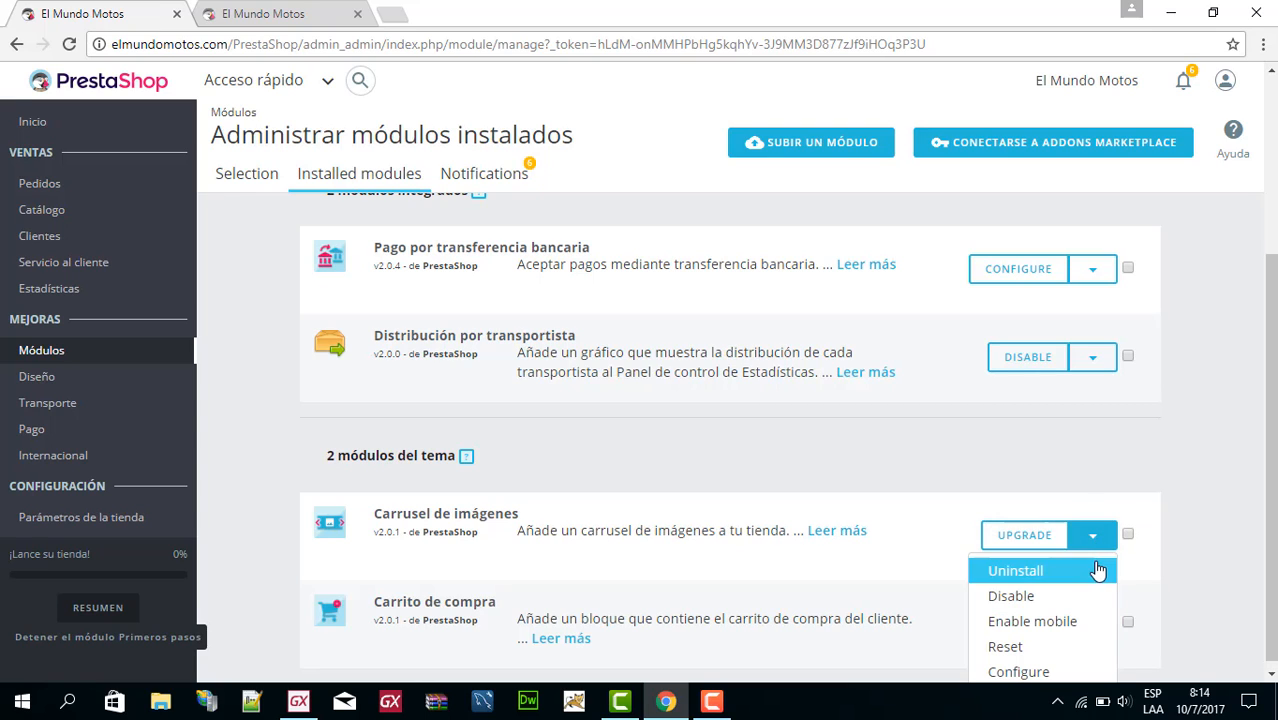
scroll(1098, 538, down, 1)
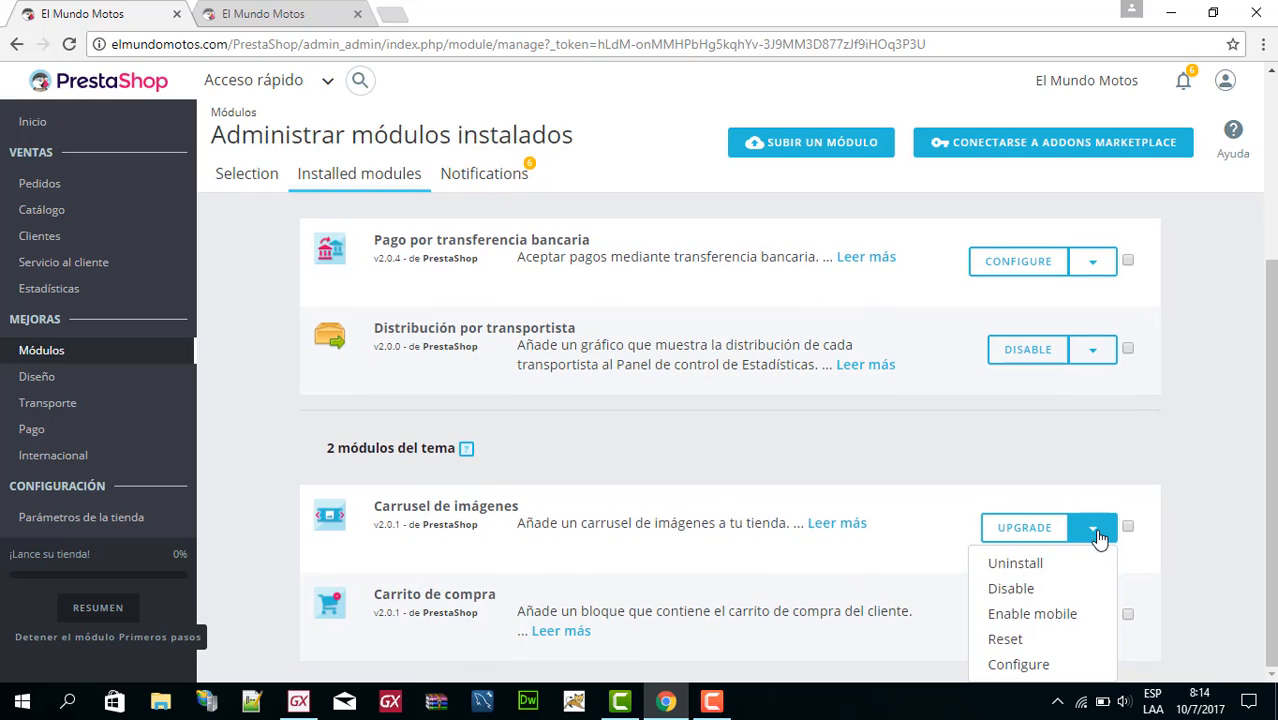
click(1038, 664)
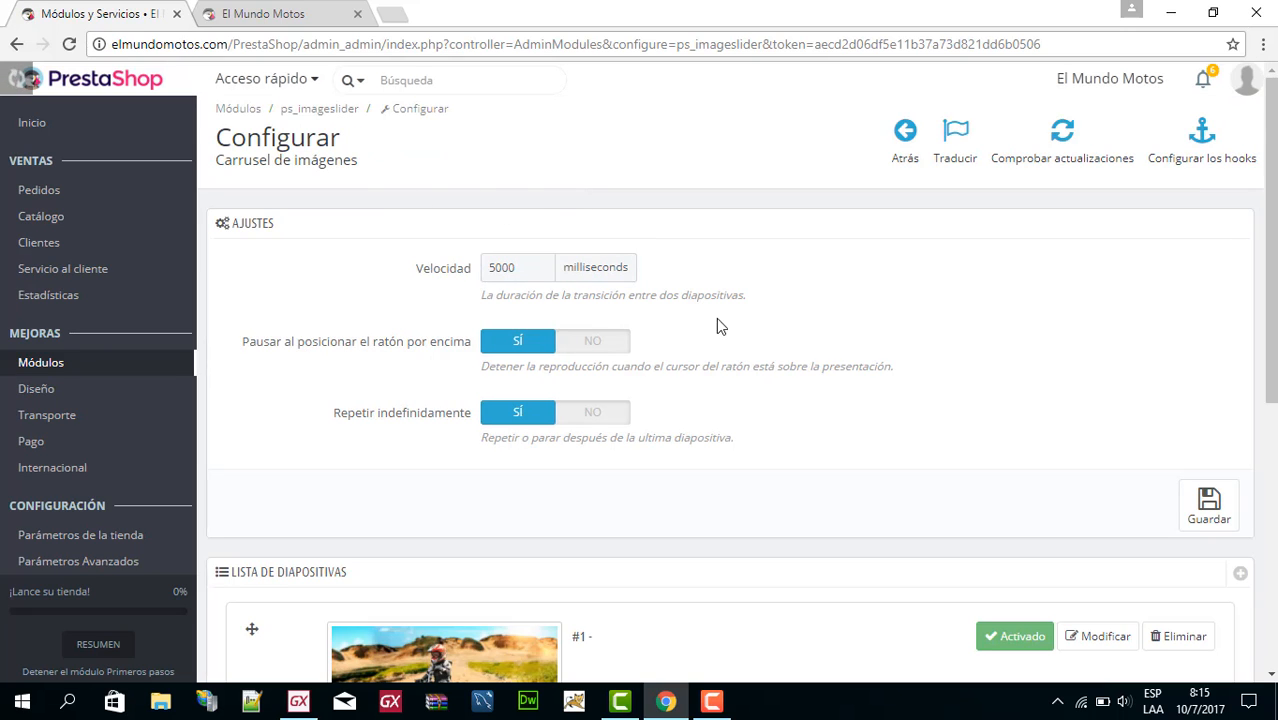
Examine the image carousel's speed, pause and repeat settings and its list of slides.
scroll(490, 283, down, 1)
scroll(490, 283, up, 1)
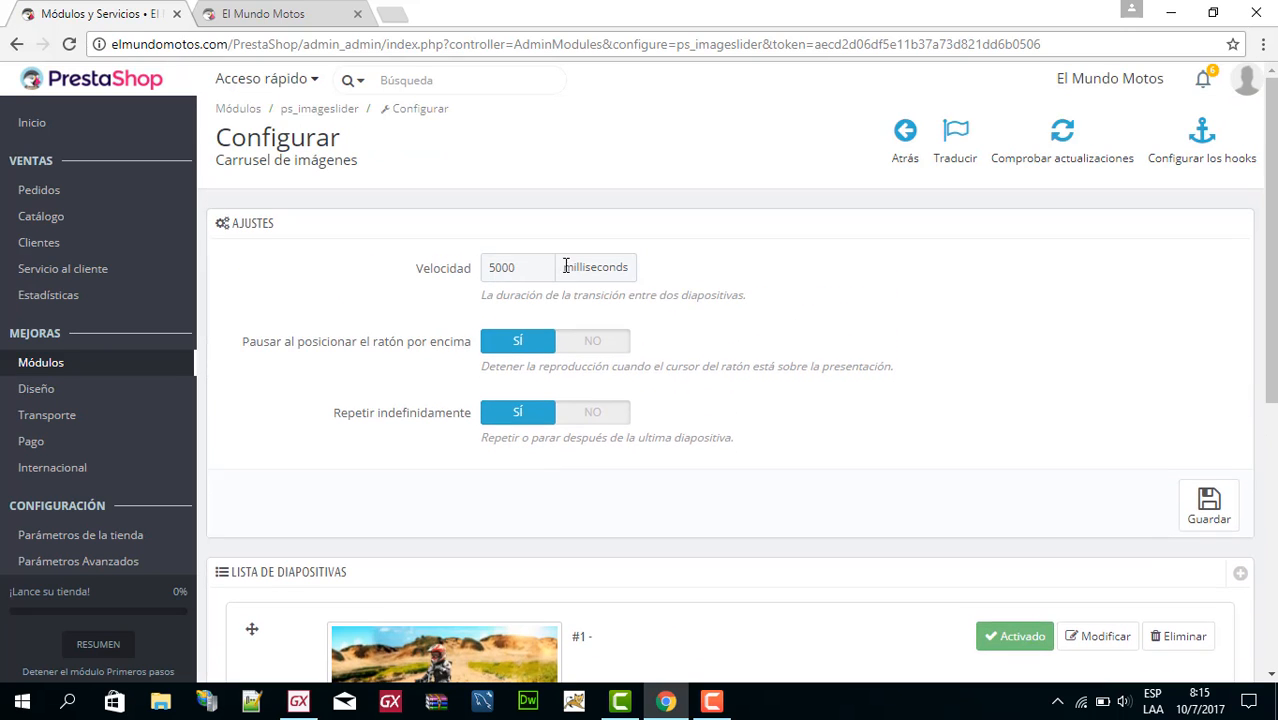
scroll(690, 290, down, 9)
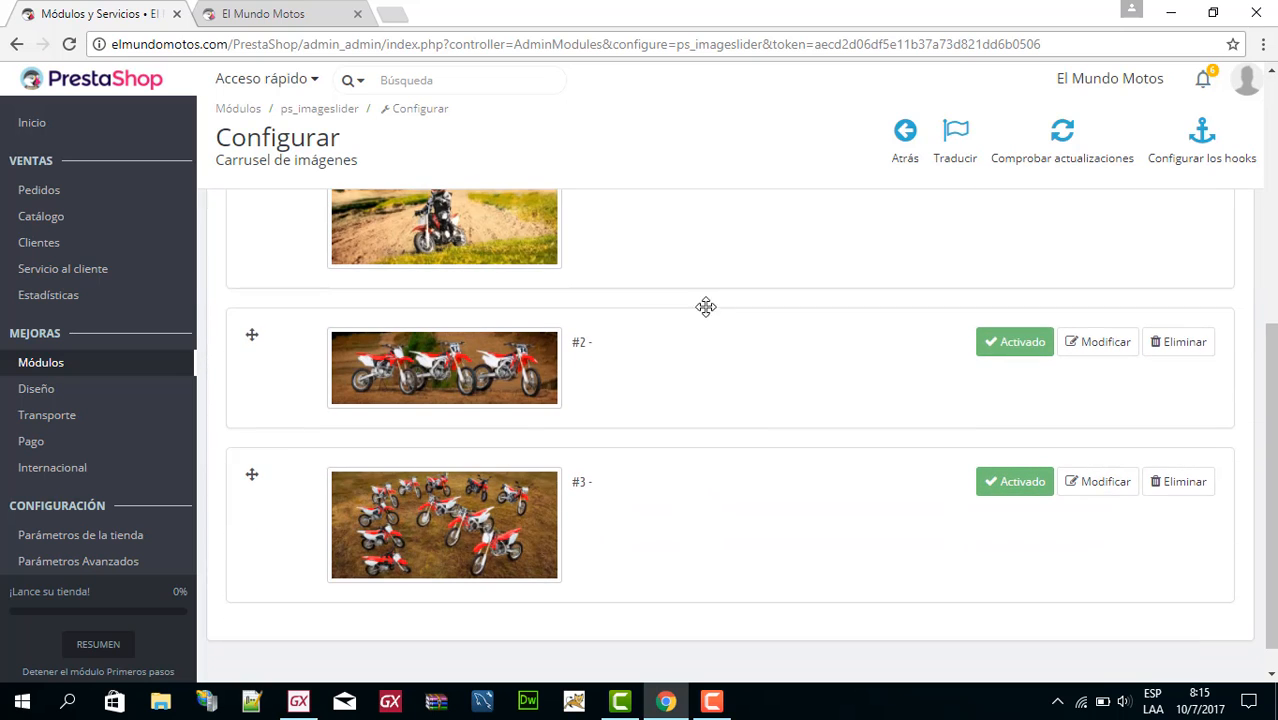
scroll(527, 292, down, 1)
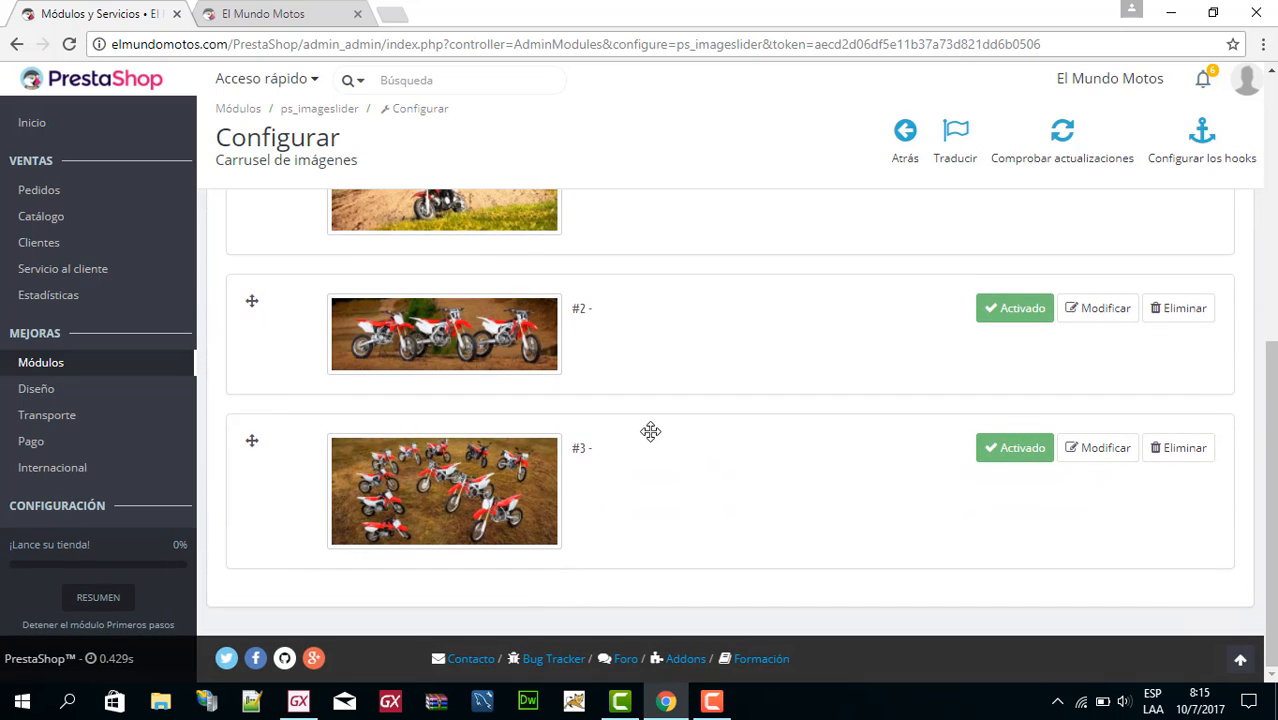
scroll(655, 433, up, 4)
scroll(662, 436, down, 3)
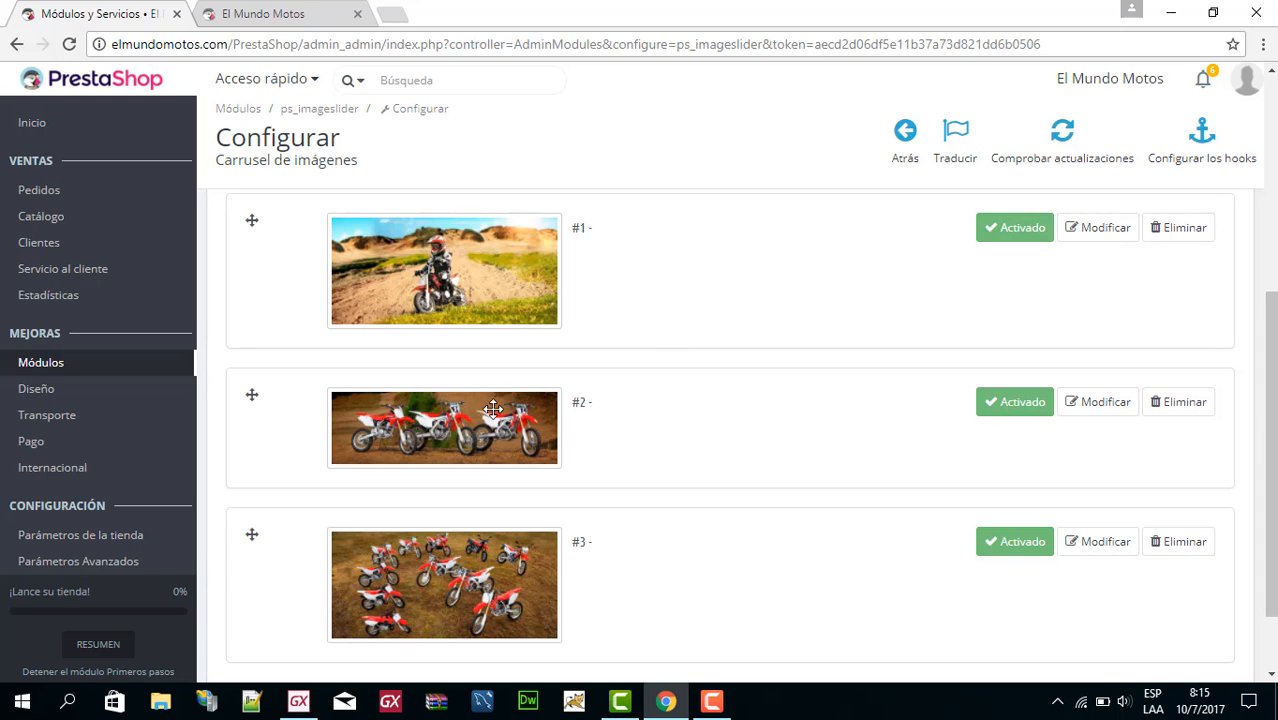
scroll(473, 437, down, 1)
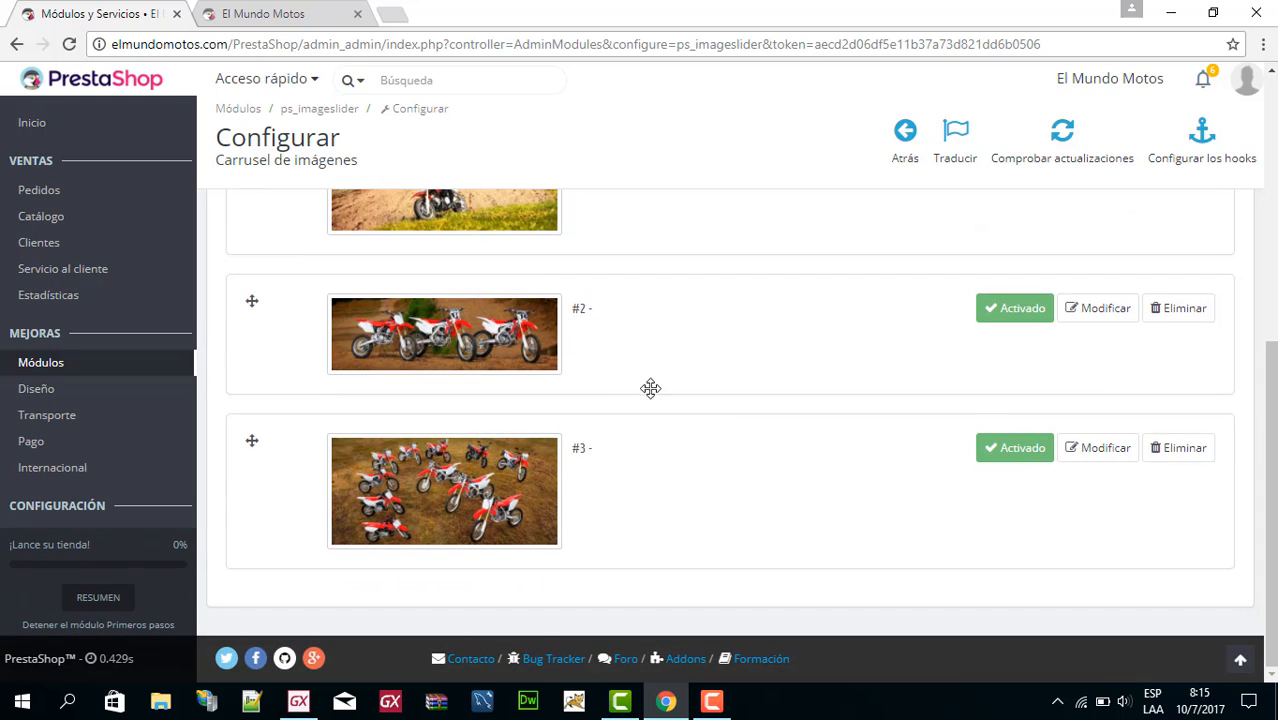
Review the image carousel's slide list and general settings, and save the settings.
scroll(902, 399, up, 5)
scroll(960, 233, down, 5)
scroll(645, 304, up, 4)
scroll(817, 335, up, 2)
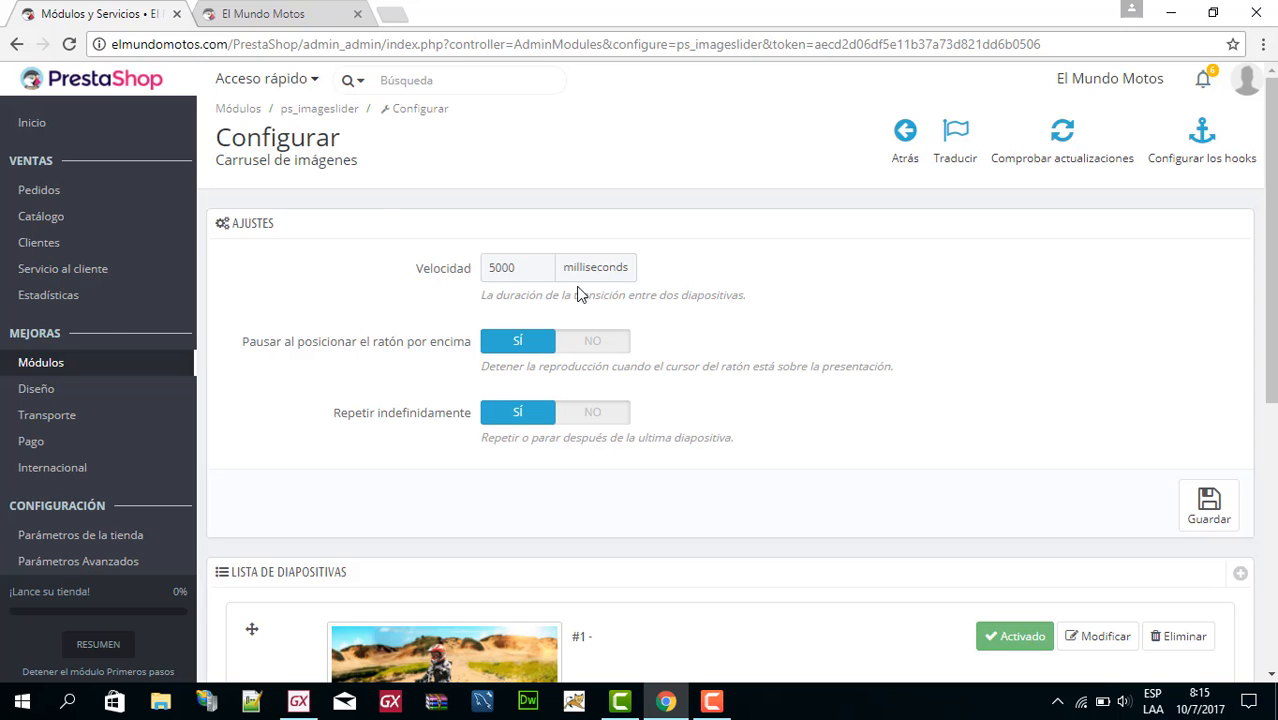
scroll(529, 320, down, 6)
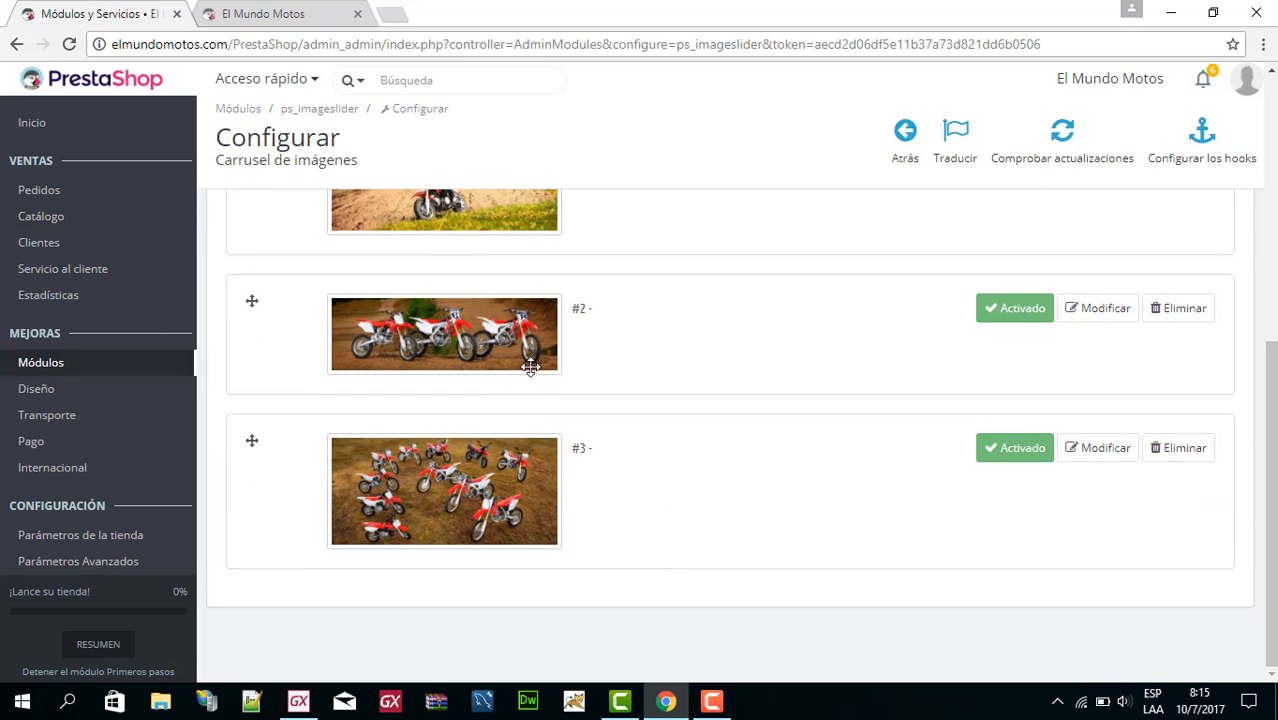
scroll(1019, 391, up, 5)
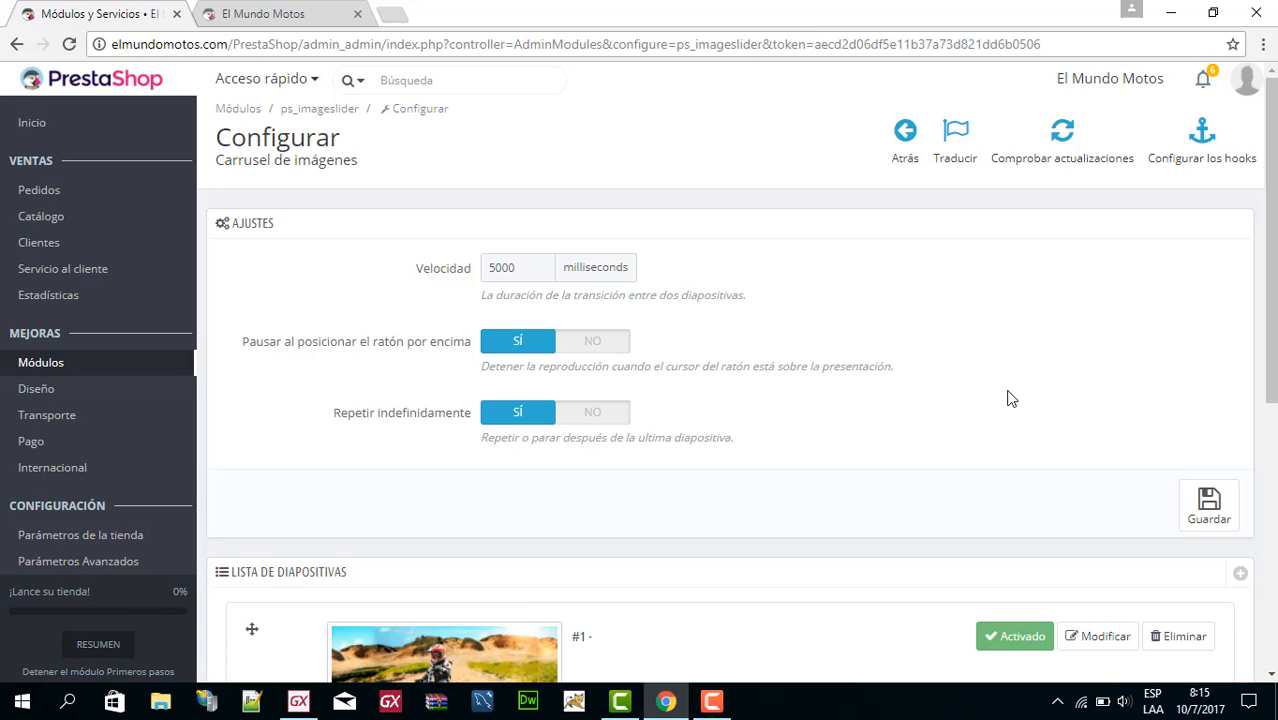
click(1238, 514)
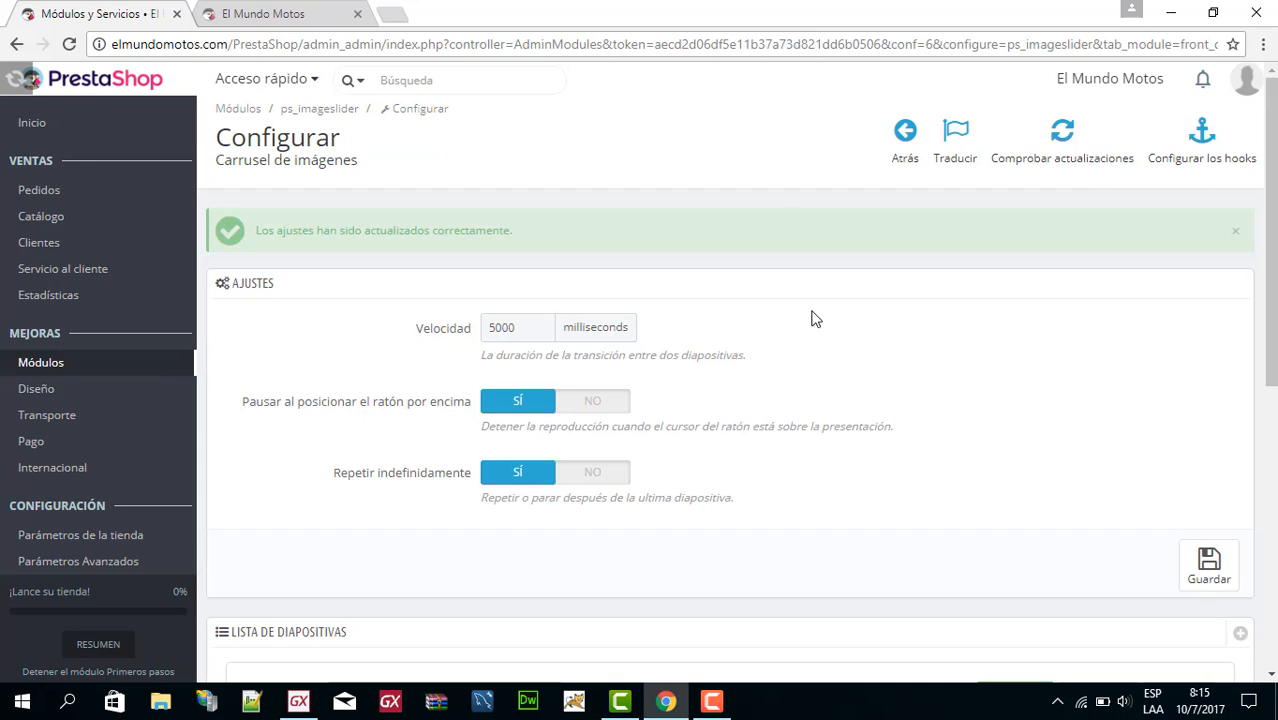
Return to the installed modules list and try to search it for "bann".
click(910, 136)
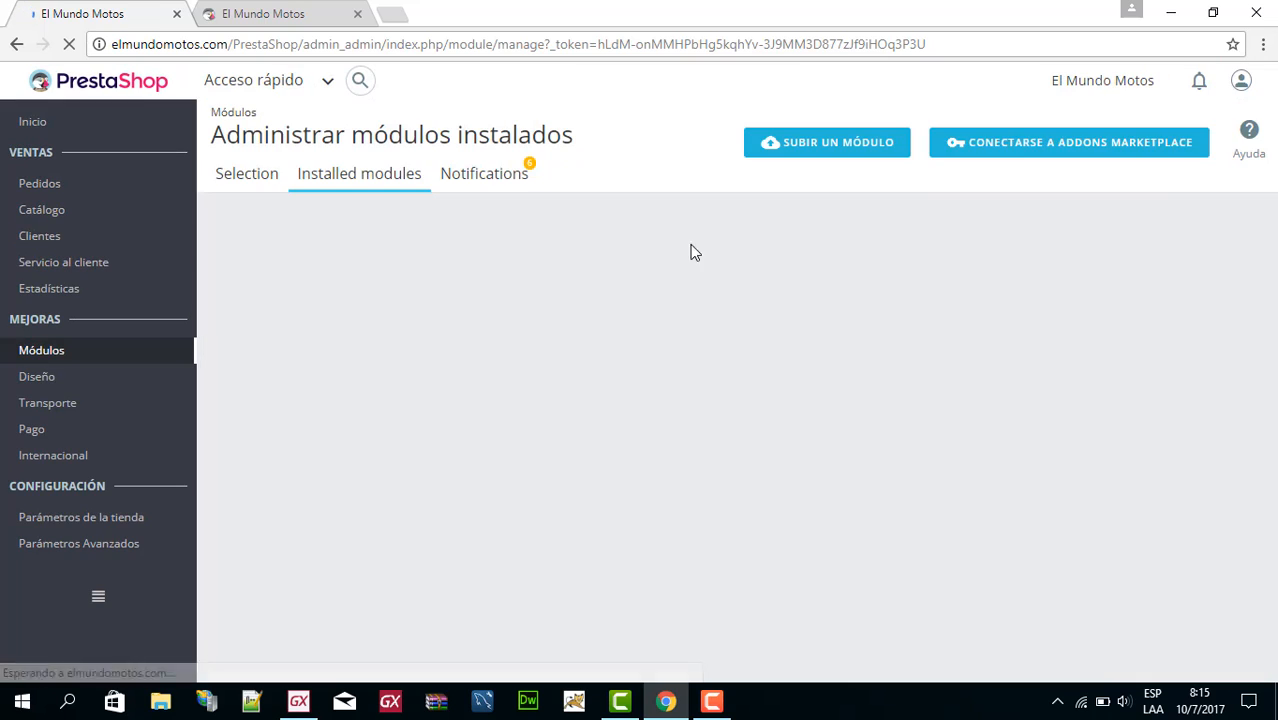
click(961, 241)
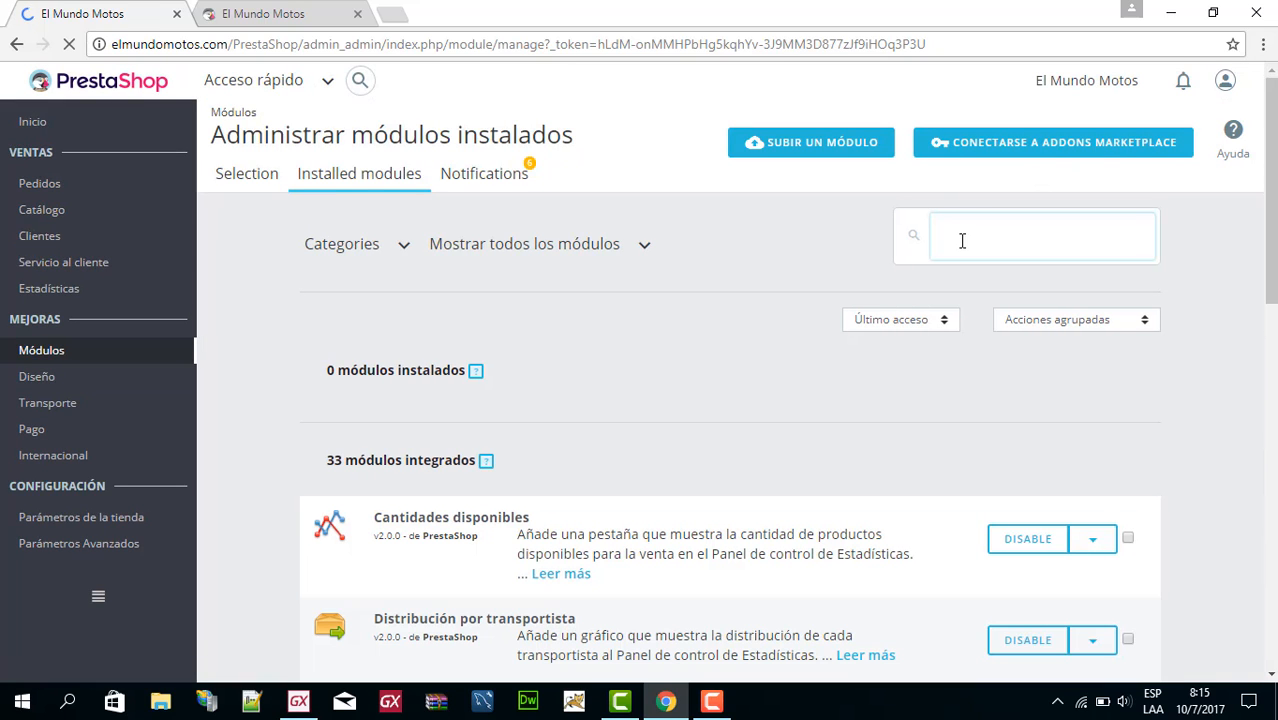
text(bann)
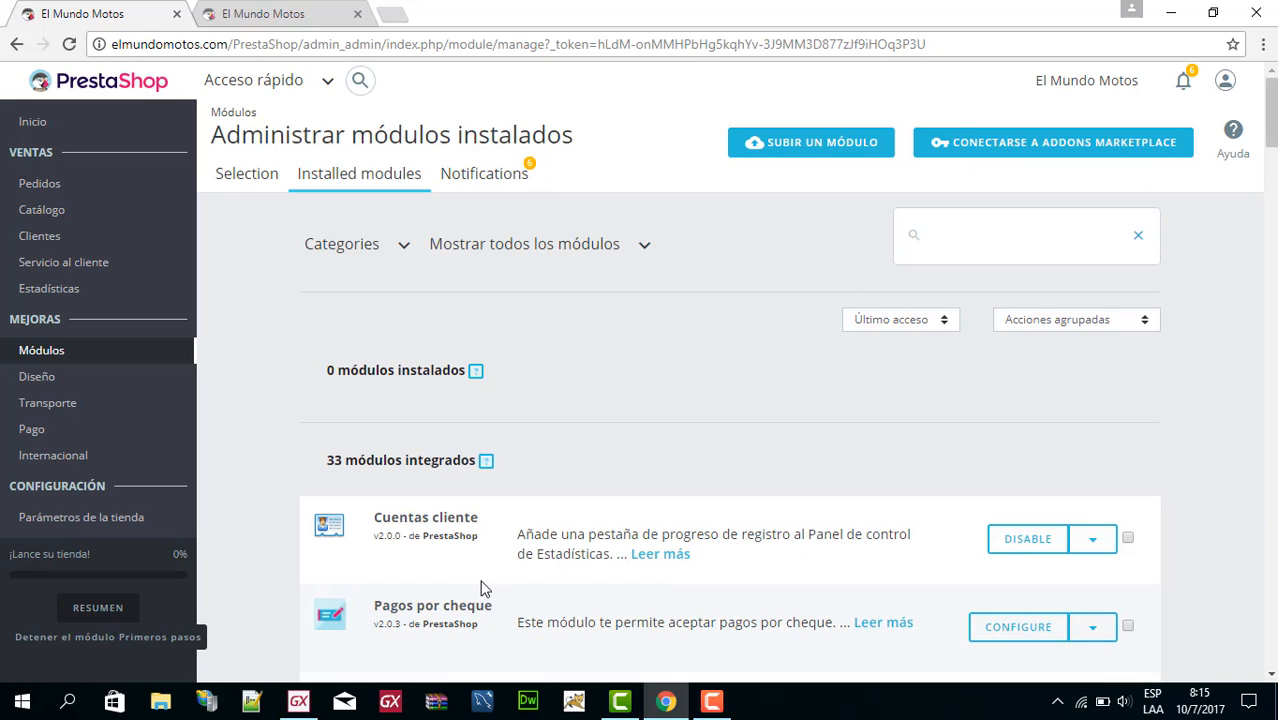
Look through the built-in modules in the installed modules list for the banner module.
scroll(480, 585, down, 3)
scroll(493, 538, down, 3)
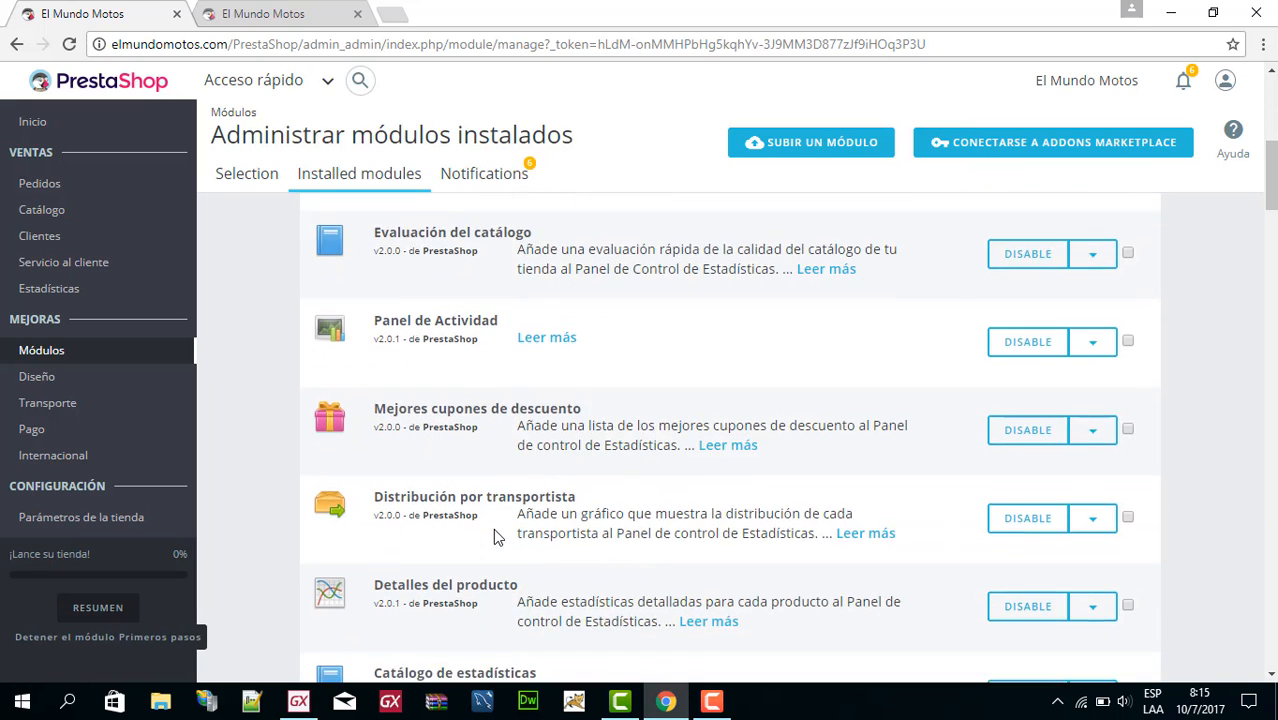
scroll(497, 538, down, 3)
scroll(494, 530, down, 5)
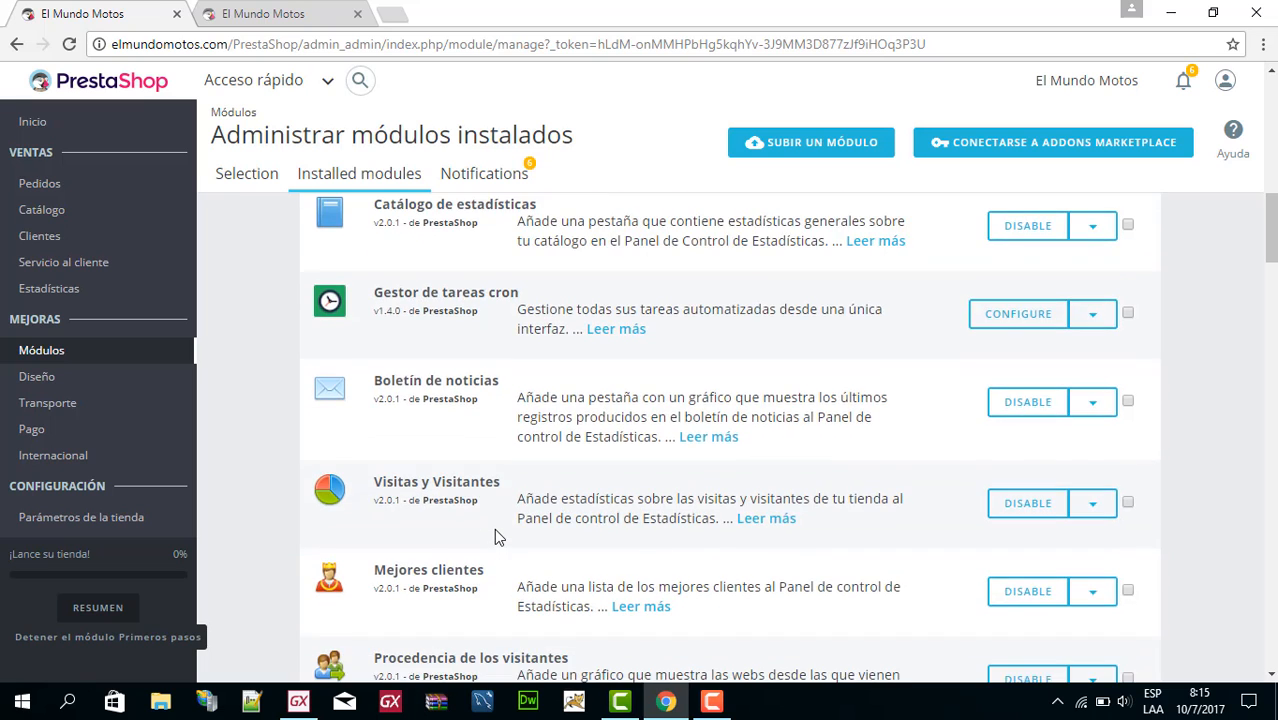
scroll(575, 547, down, 5)
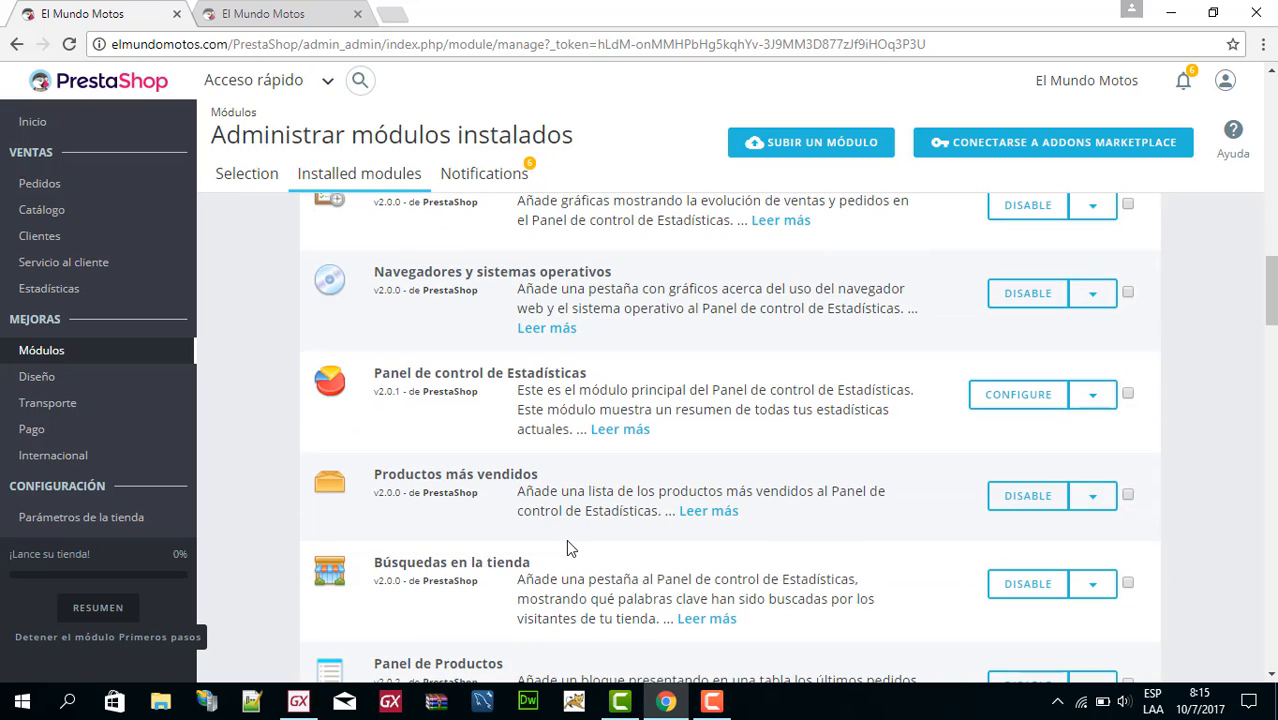
scroll(566, 539, down, 2)
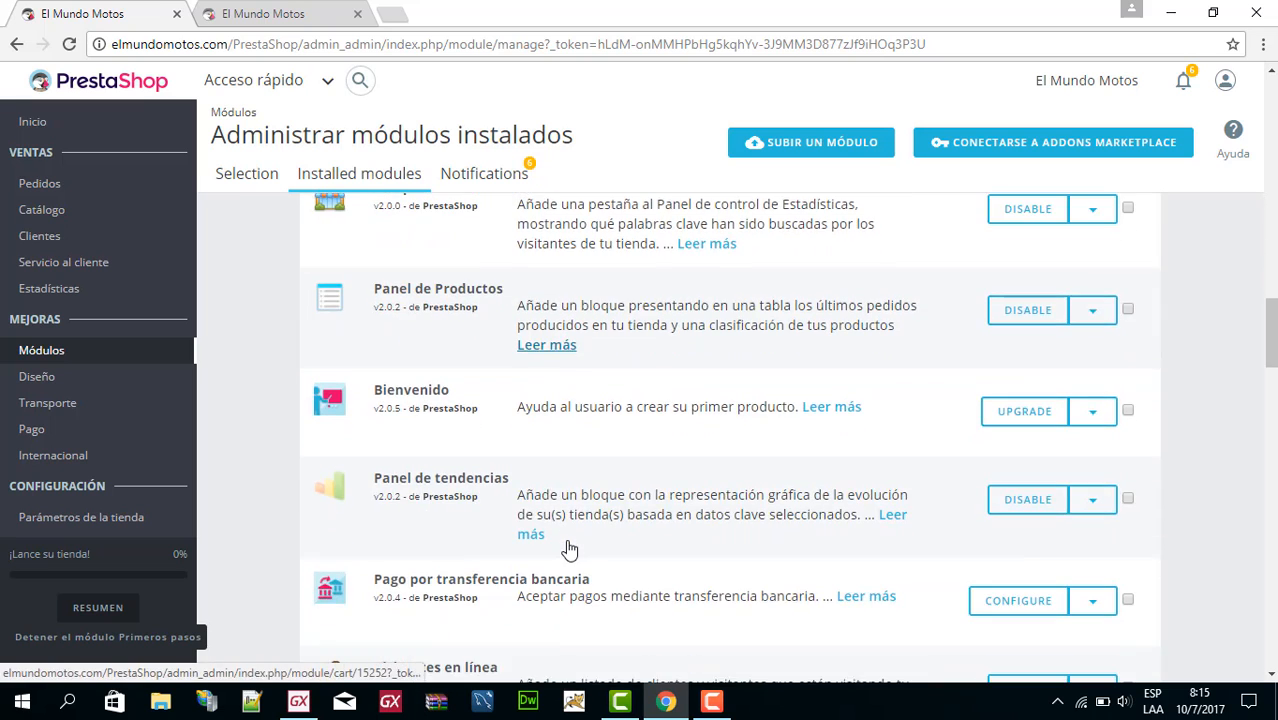
scroll(566, 539, down, 5)
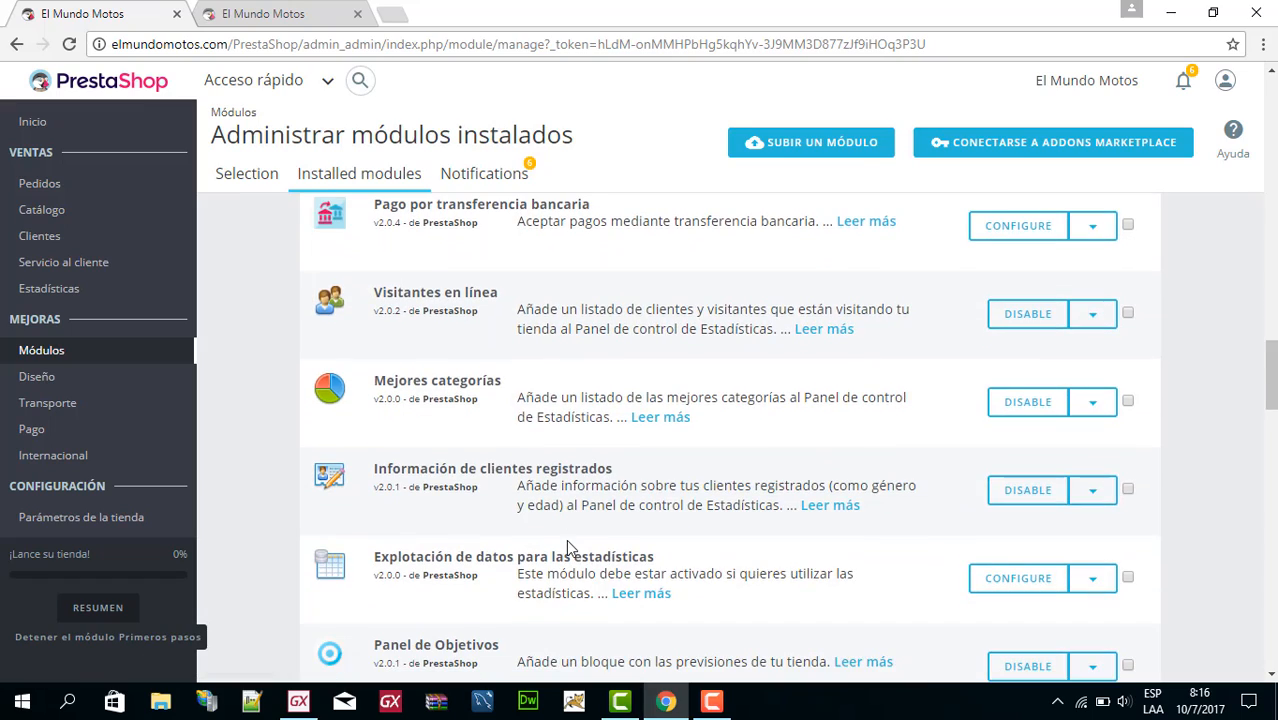
scroll(595, 539, down, 3)
Search the installed modules for "banner" and open the configuration page of the Banner theme module.
scroll(595, 539, up, 20)
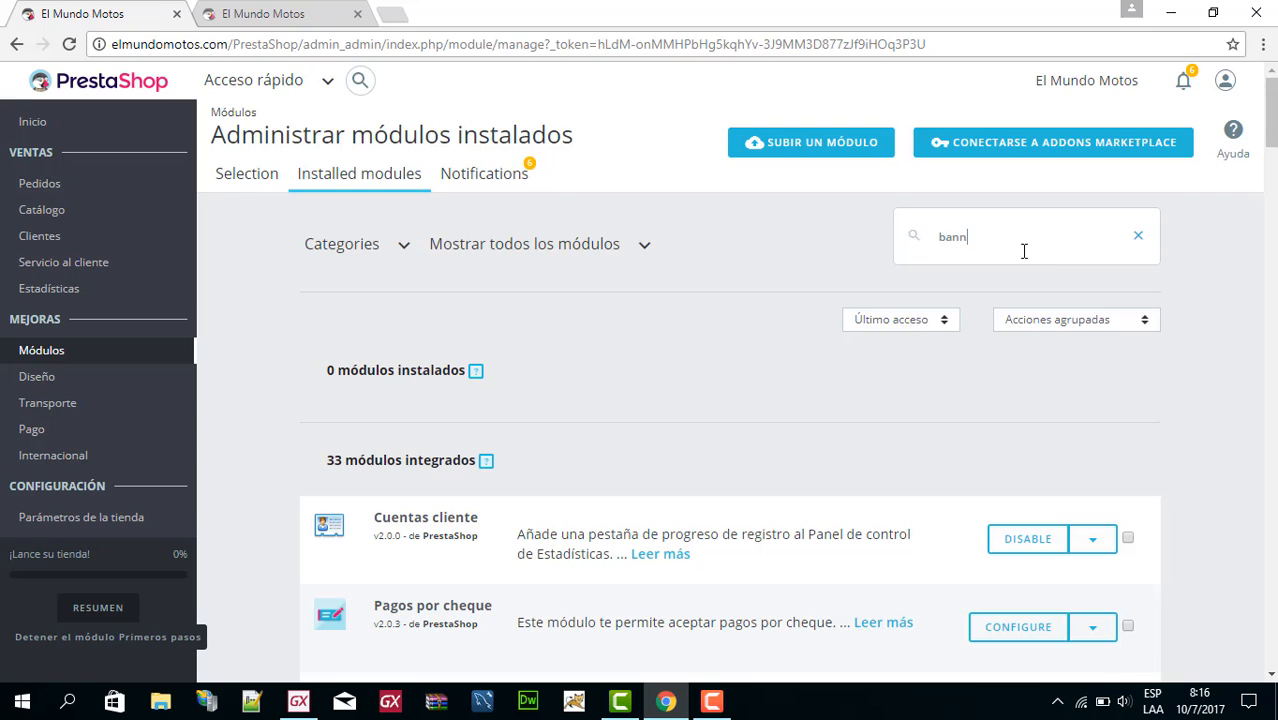
key(Return)
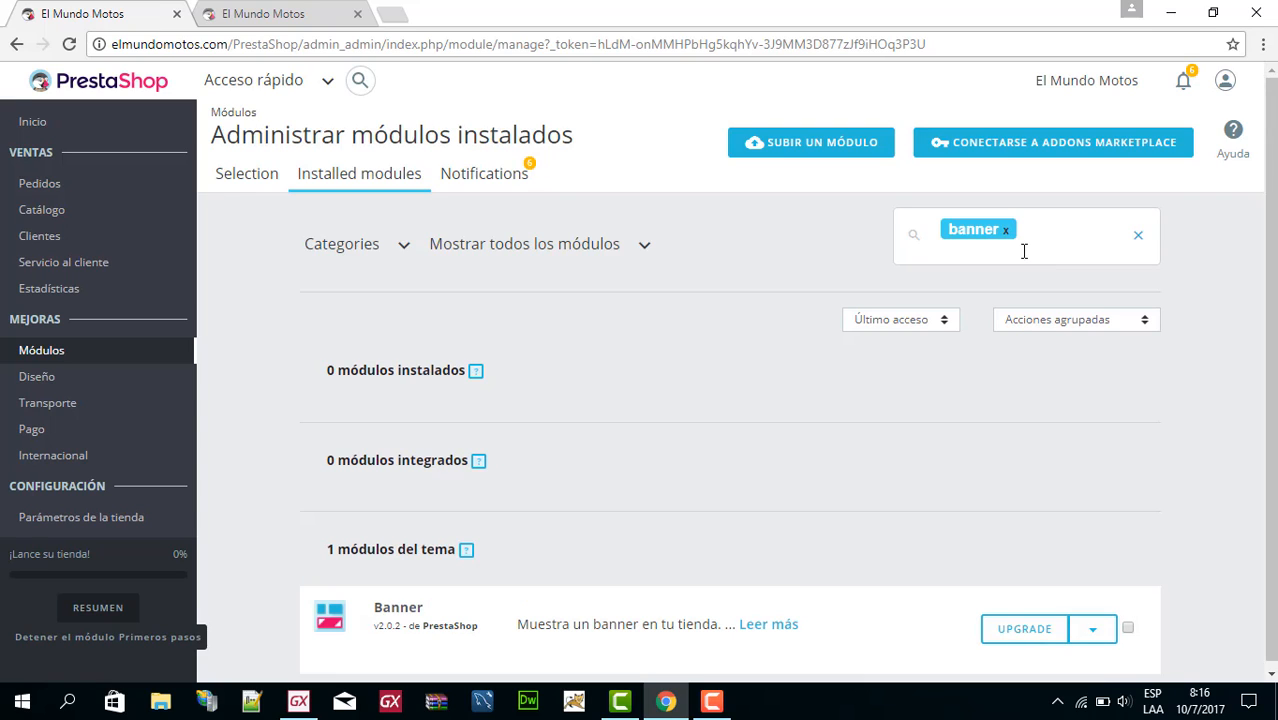
scroll(470, 524, down, 1)
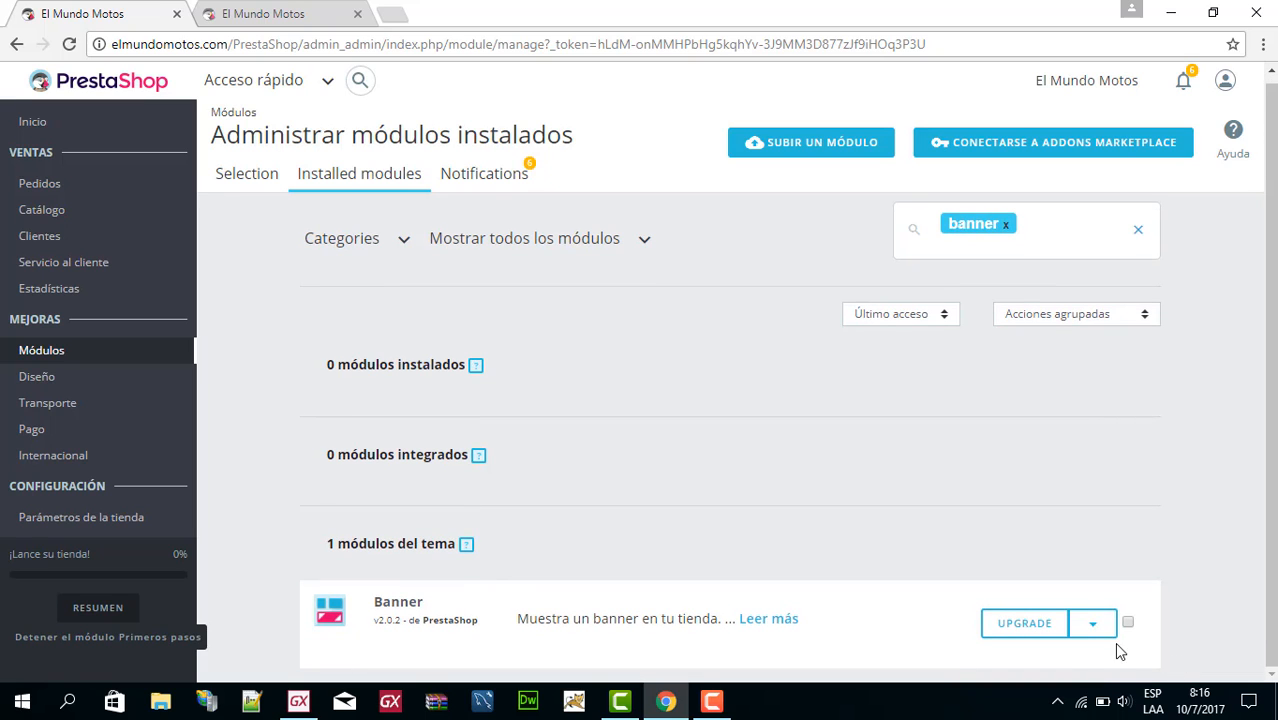
click(1095, 625)
scroll(1100, 633, down, 2)
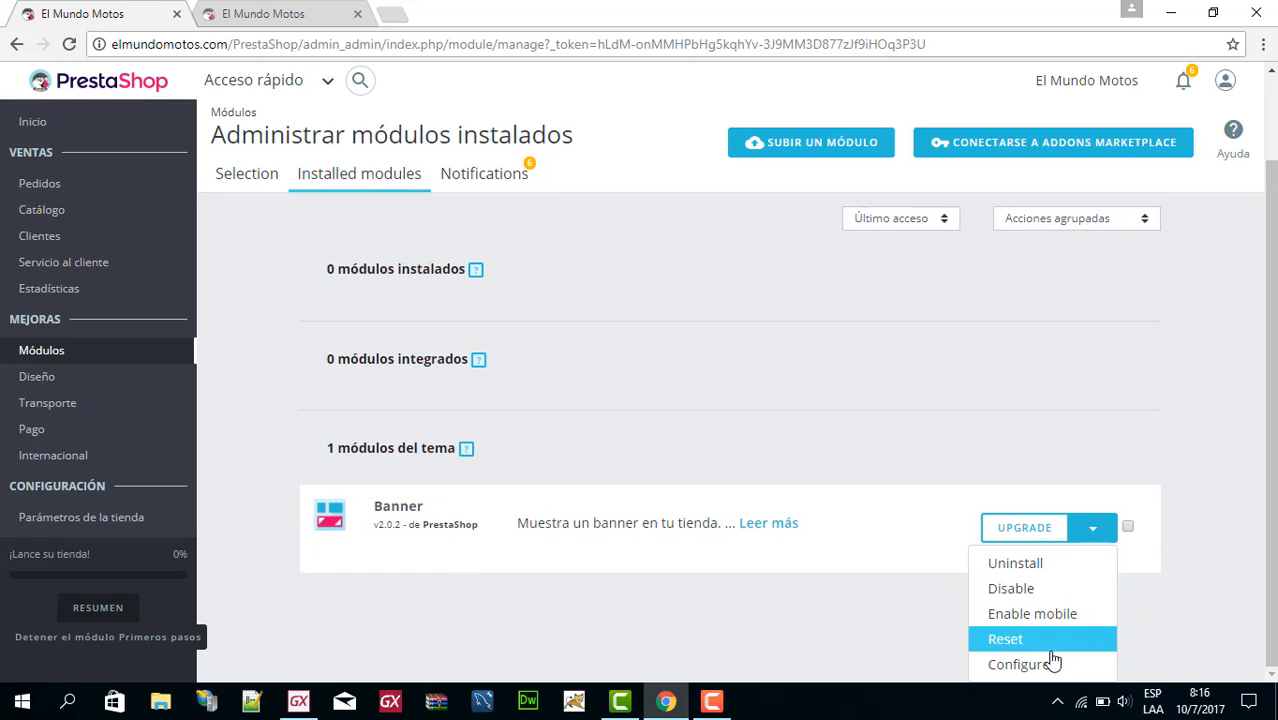
click(1050, 664)
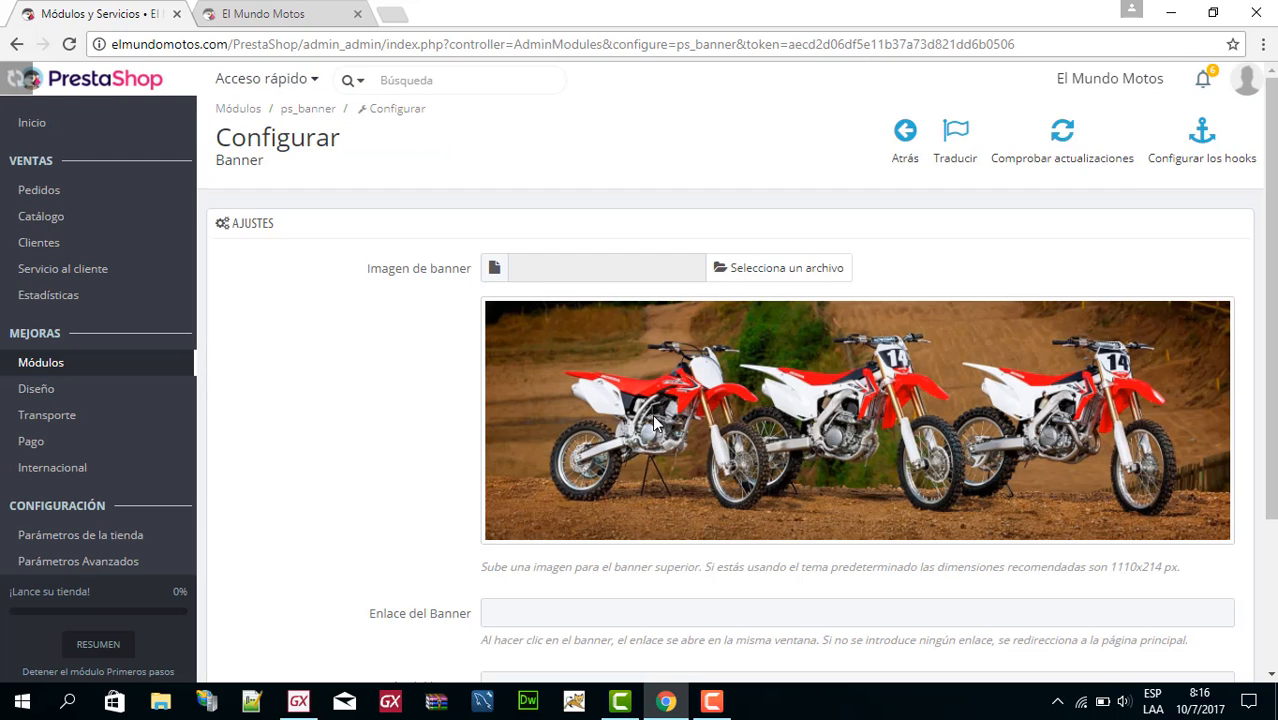
Examine the Banner module's image, link and description settings, and return to the installed modules list.
scroll(639, 433, down, 2)
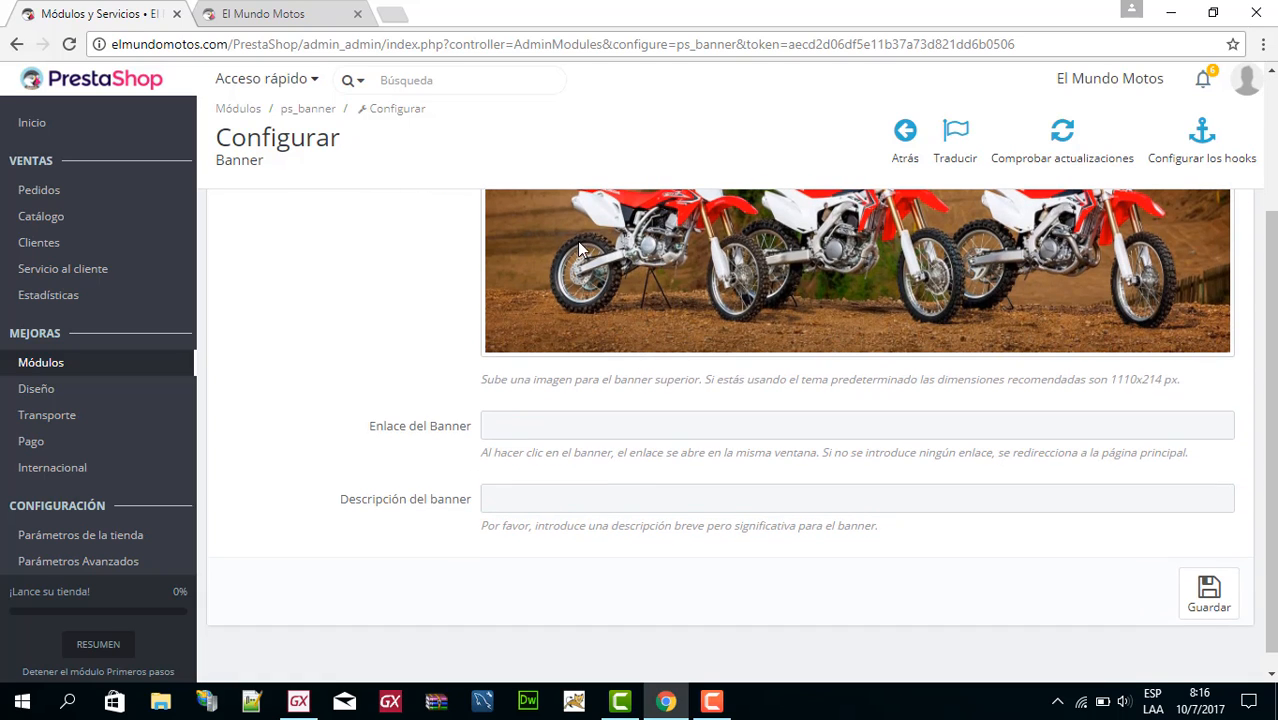
scroll(733, 277, up, 2)
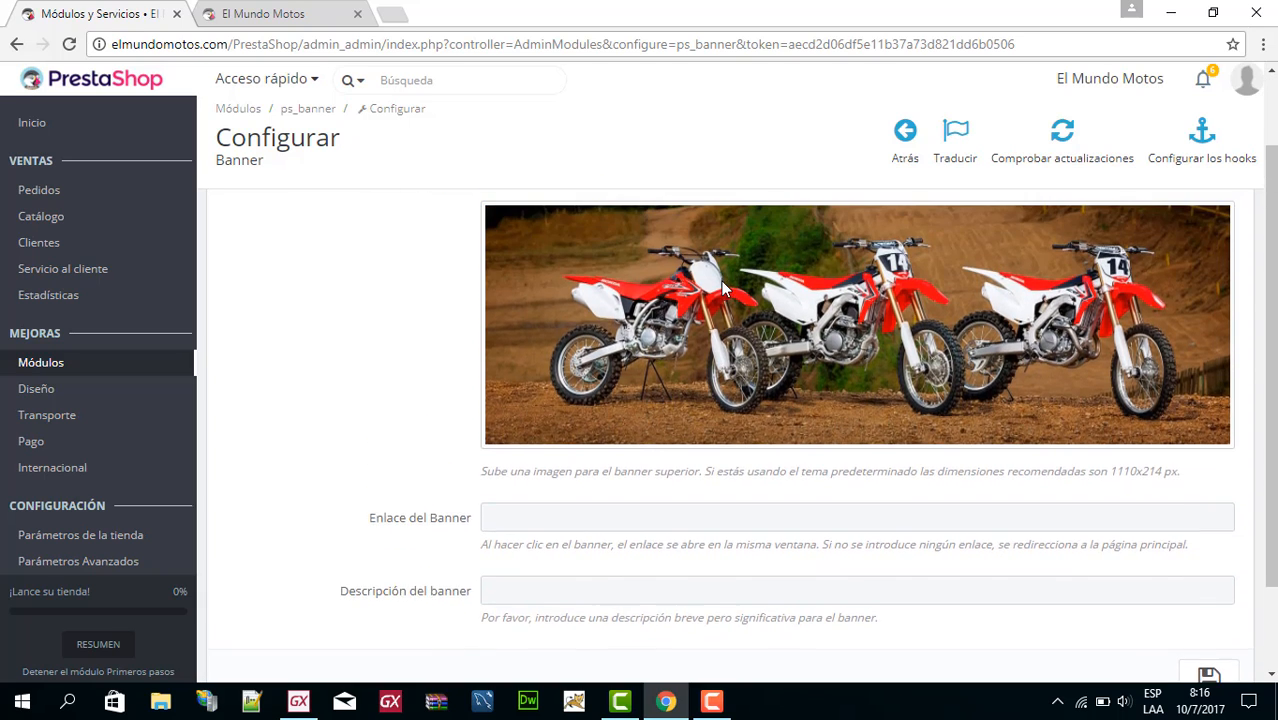
scroll(735, 465, down, 1)
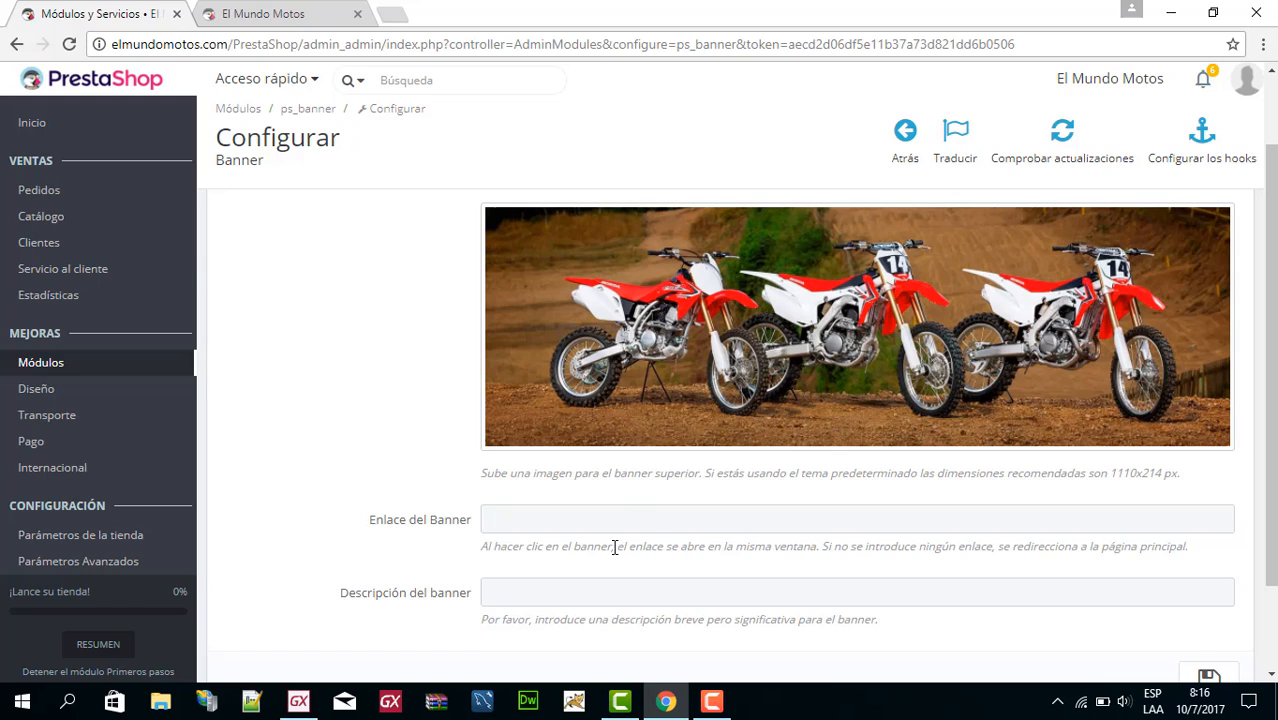
scroll(806, 581, up, 1)
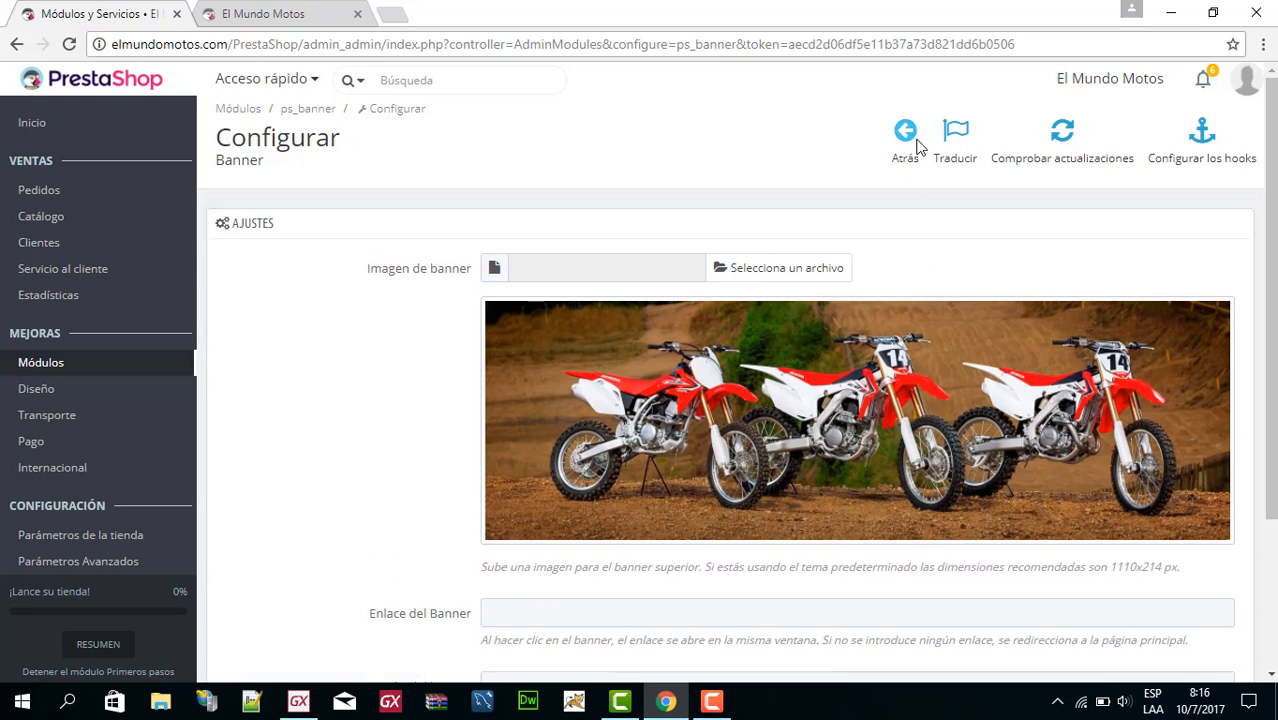
click(905, 152)
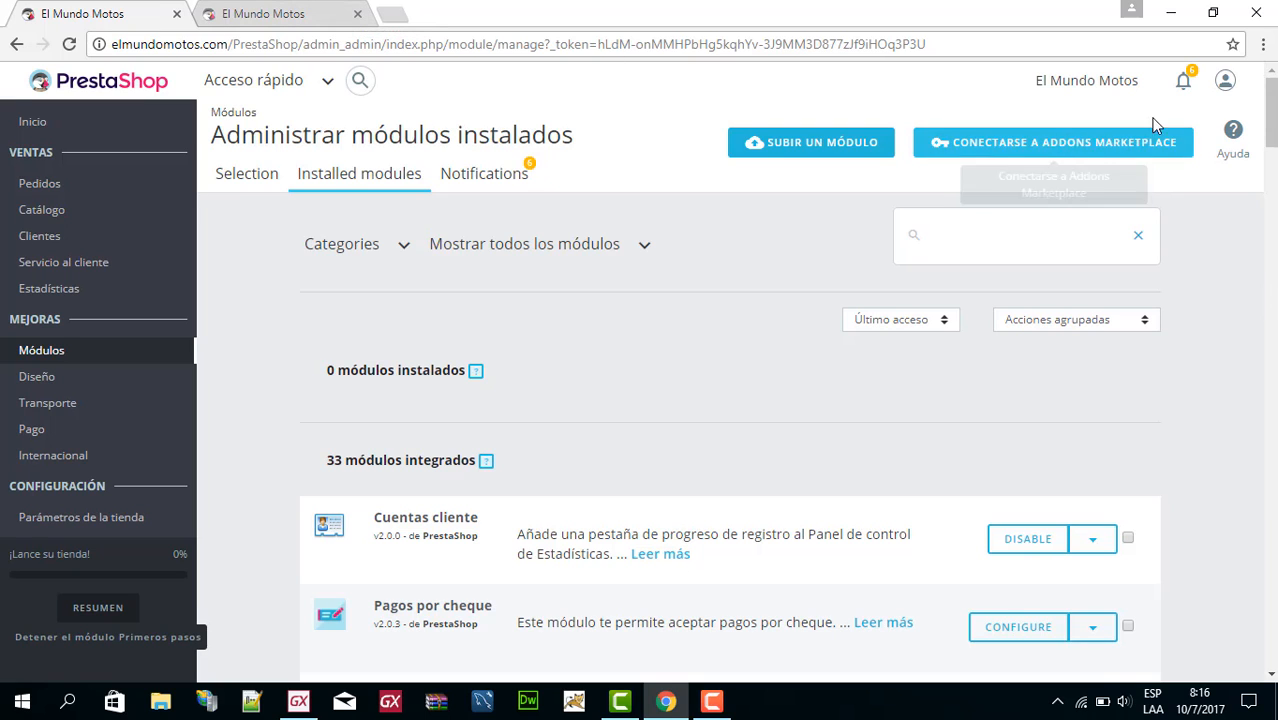
Open the product list of the shop's catalogue.
mouse_move(40, 235)
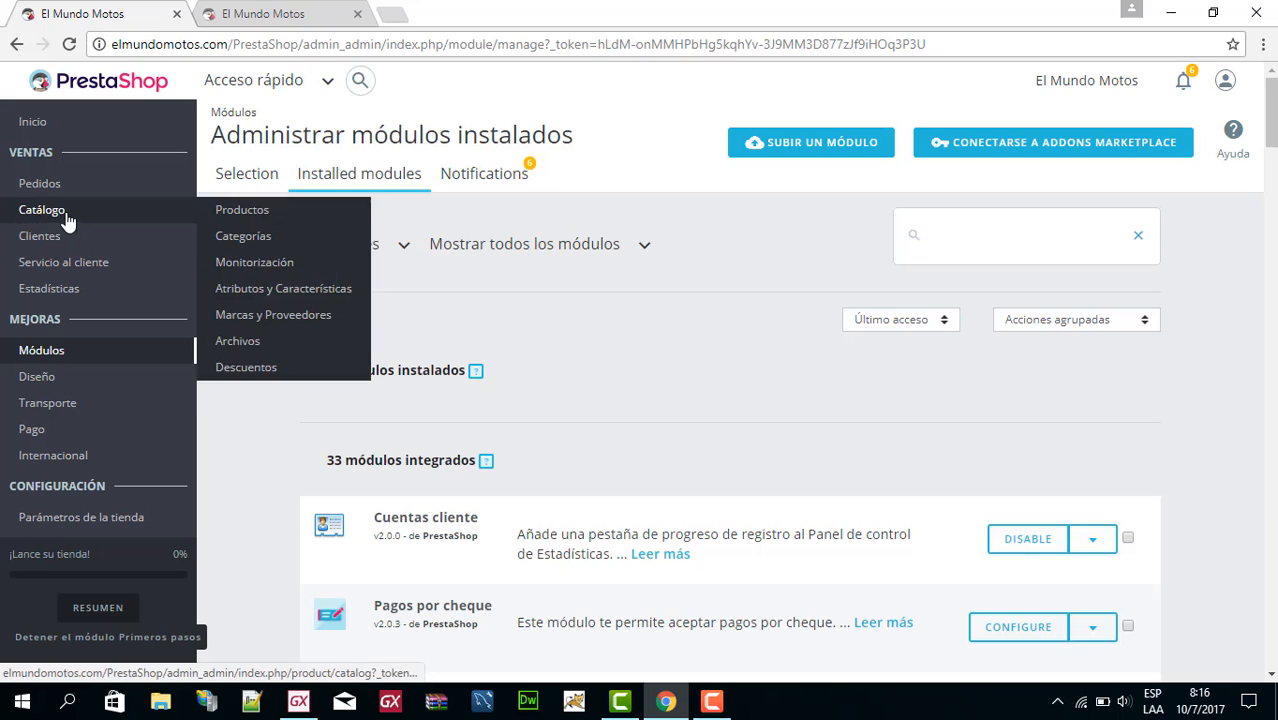
mouse_move(40, 211)
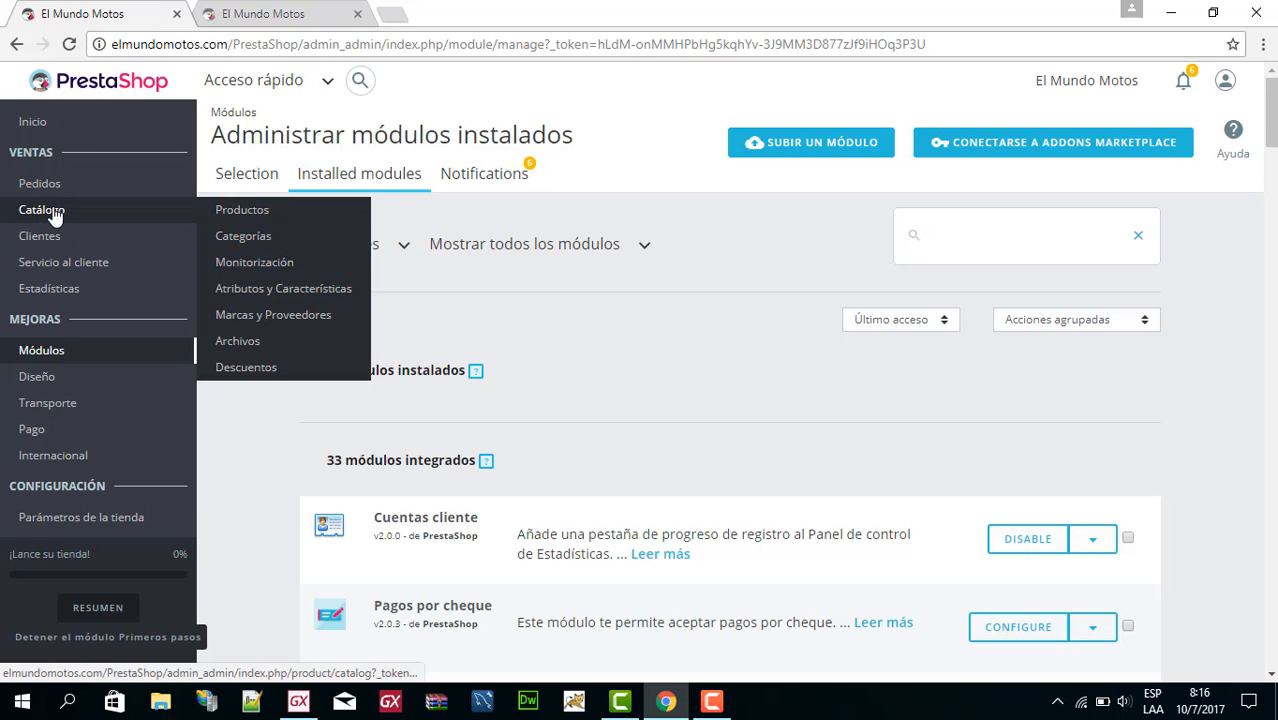
click(254, 219)
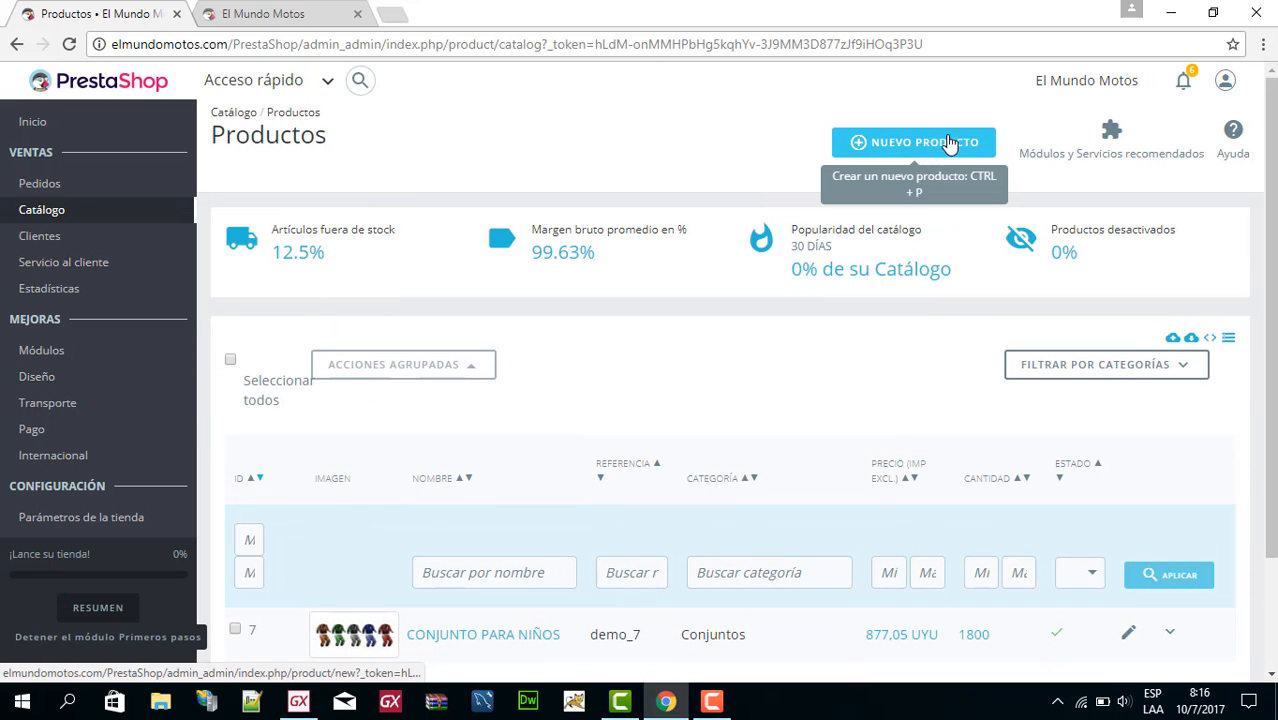
Open the catalogue's discounts, view the catalogue rules and go back to the cart rules.
mouse_move(55, 210)
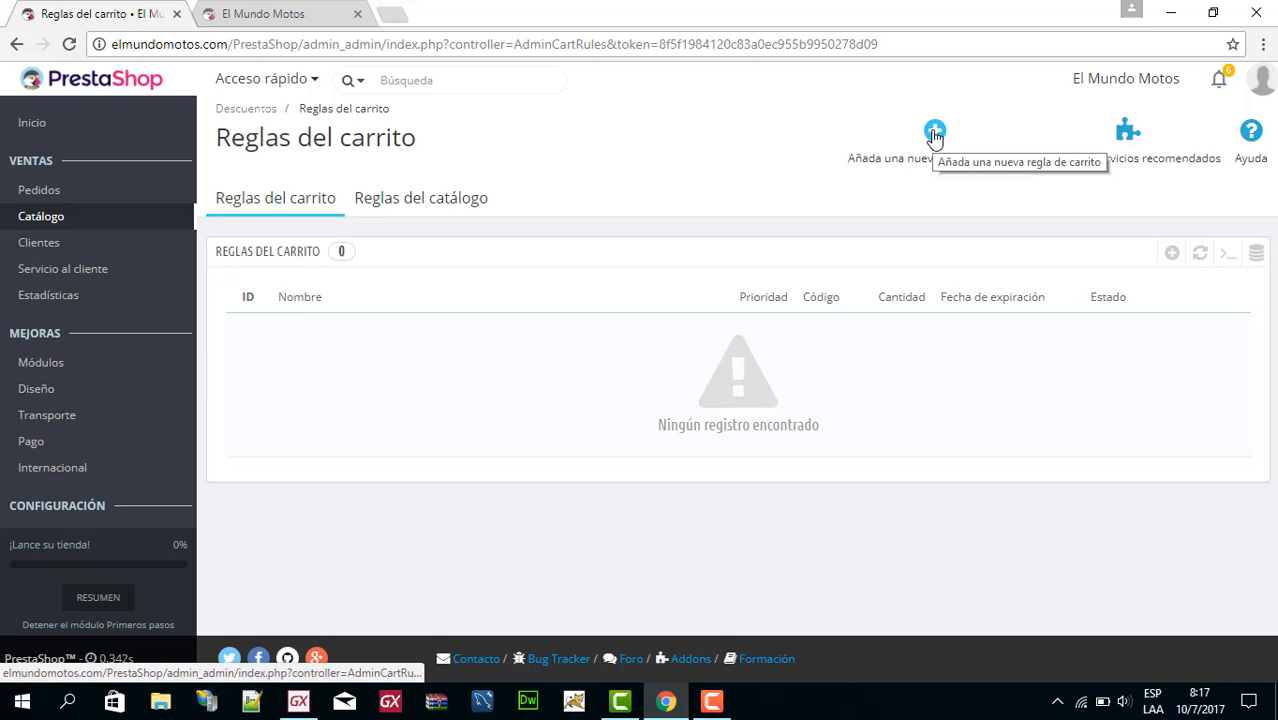
click(382, 206)
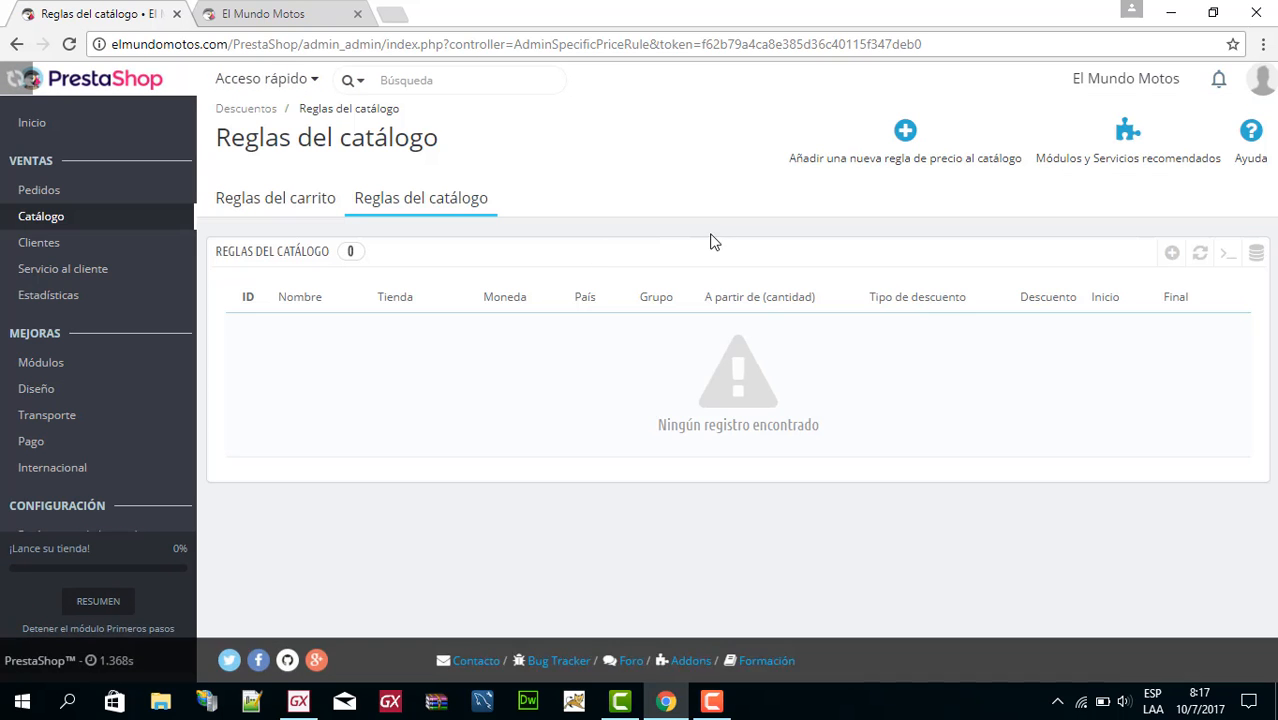
click(263, 205)
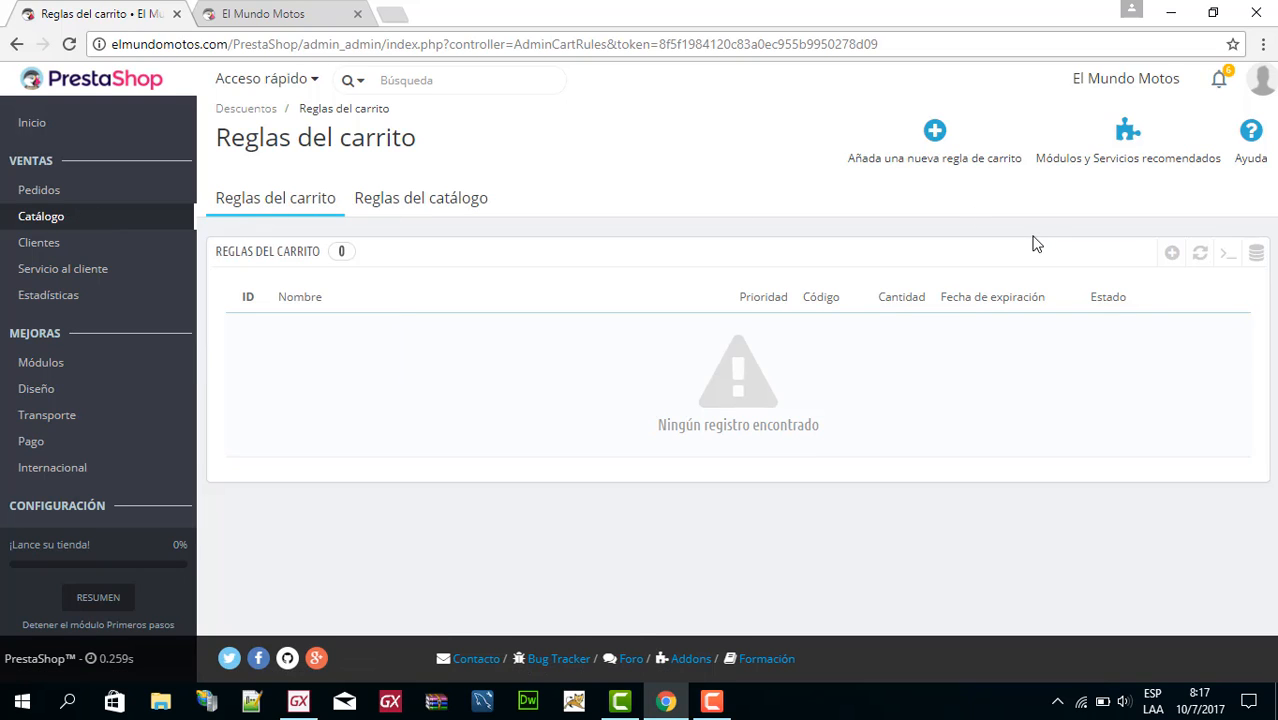
mouse_move(711, 712)
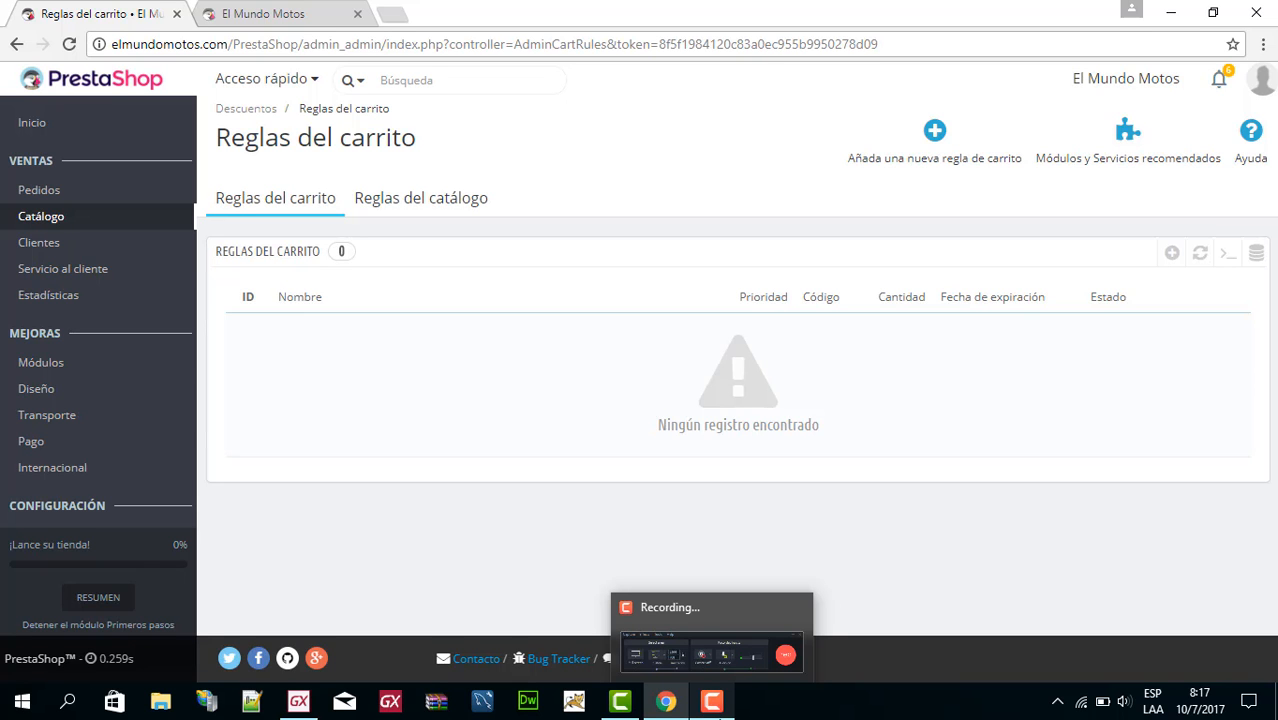
mouse_move(725, 667)
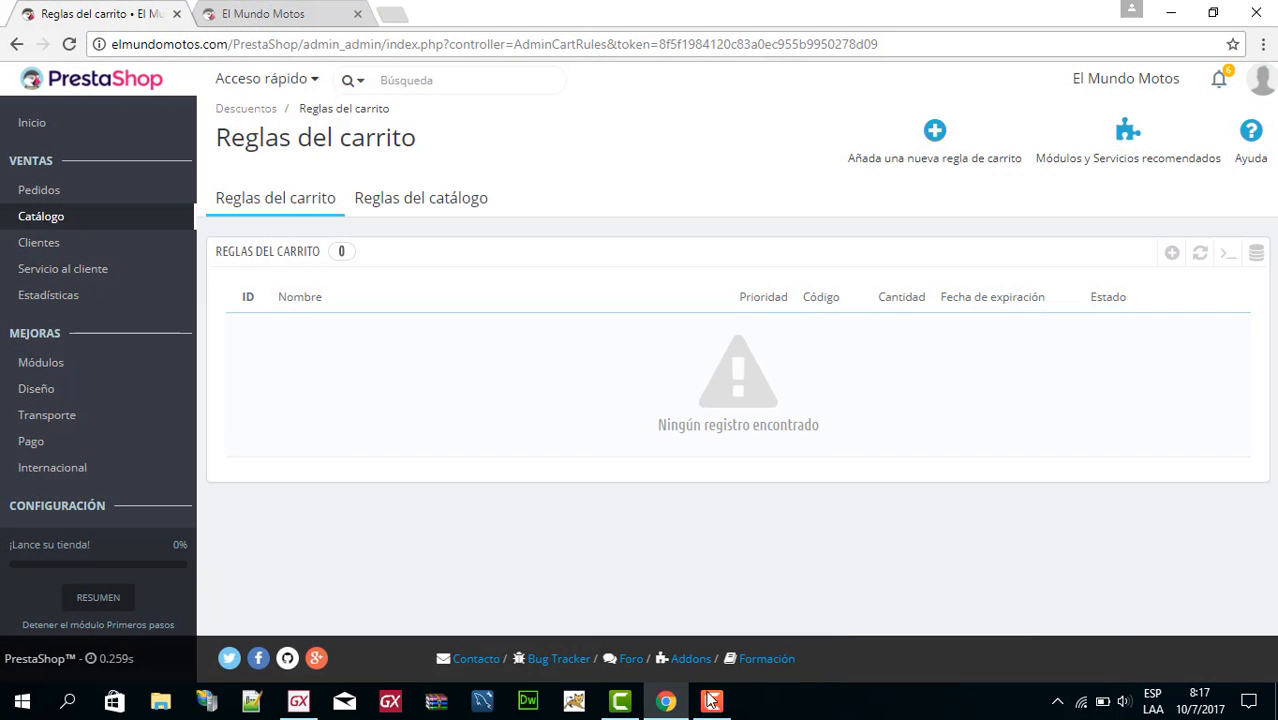
click(711, 701)
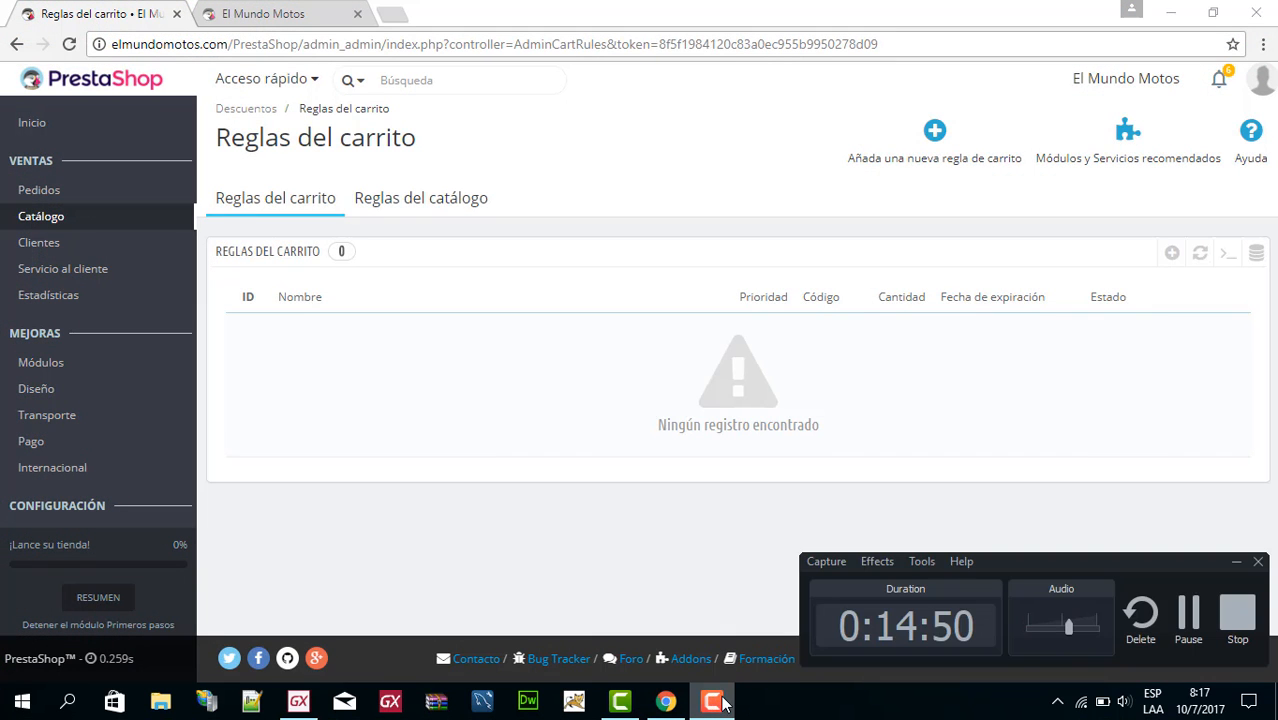